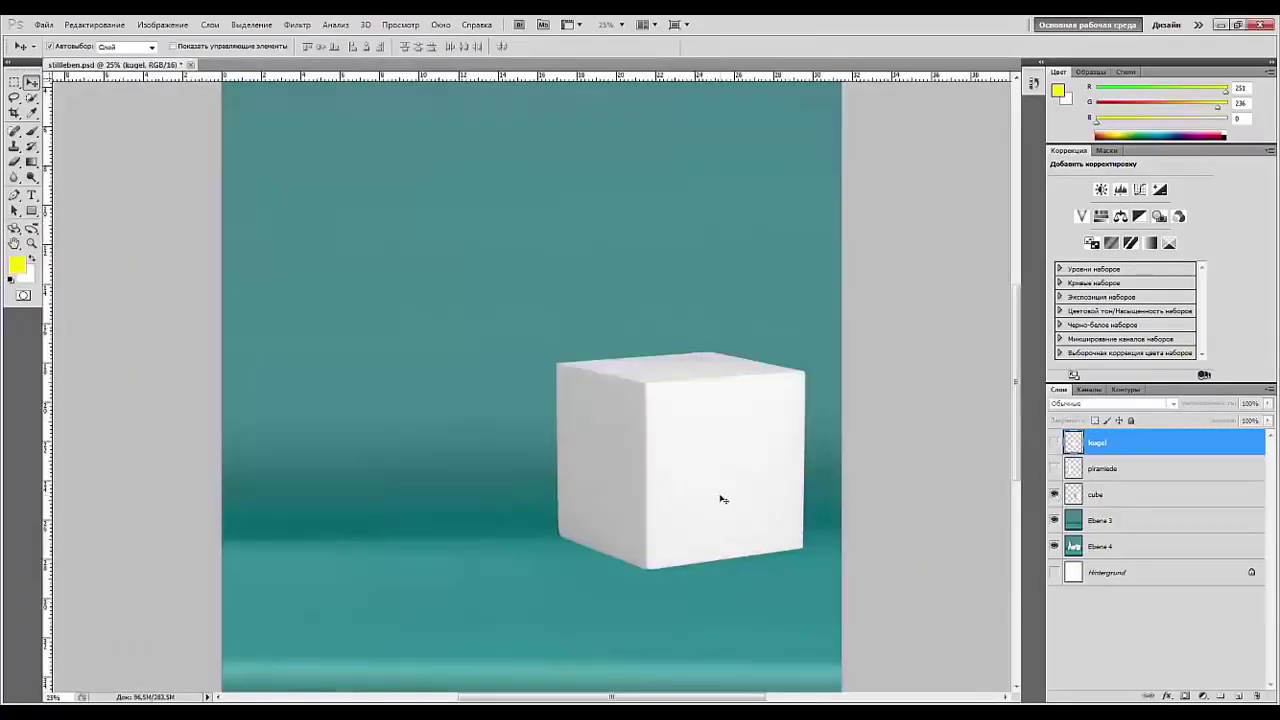
- Move the cube left and give it a drop shadow with 93% opacity, 61 px distance, 10% spread and 177 px size
{"action": "left_click_drag", "start_coordinate": [723, 499], "coordinate": [570, 507]}
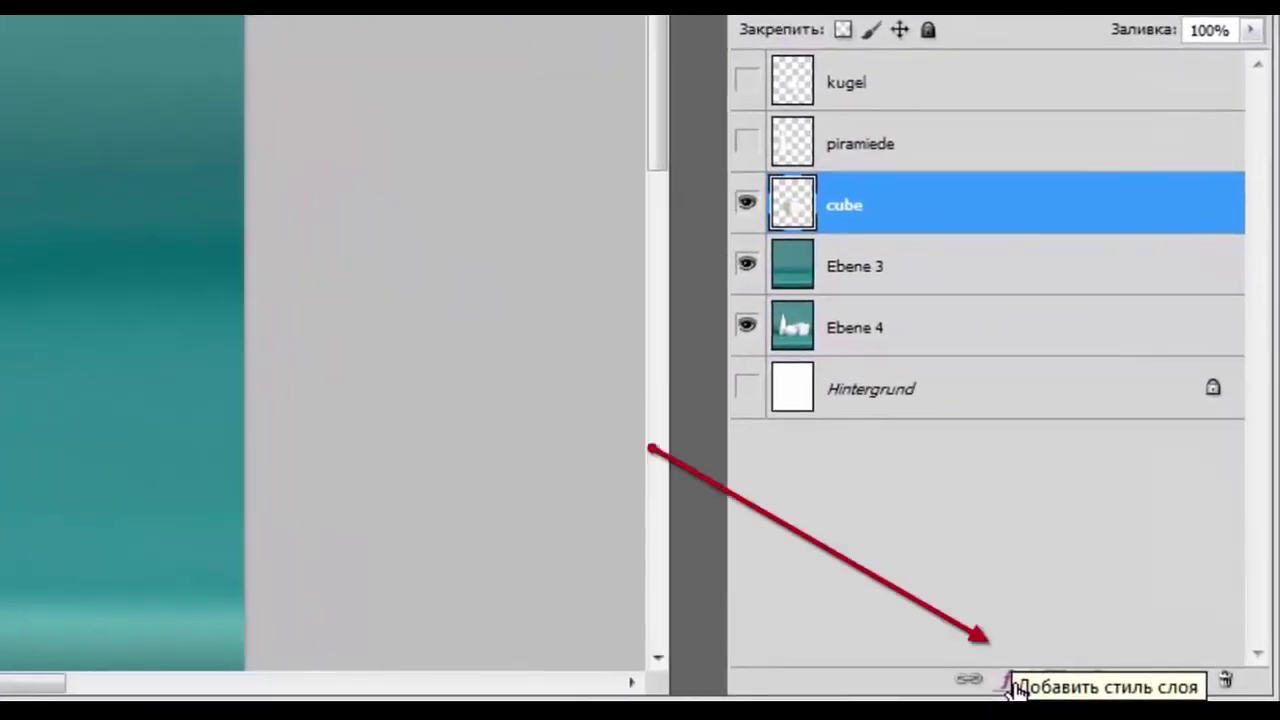
{"action": "left_click", "coordinate": [1008, 682]}
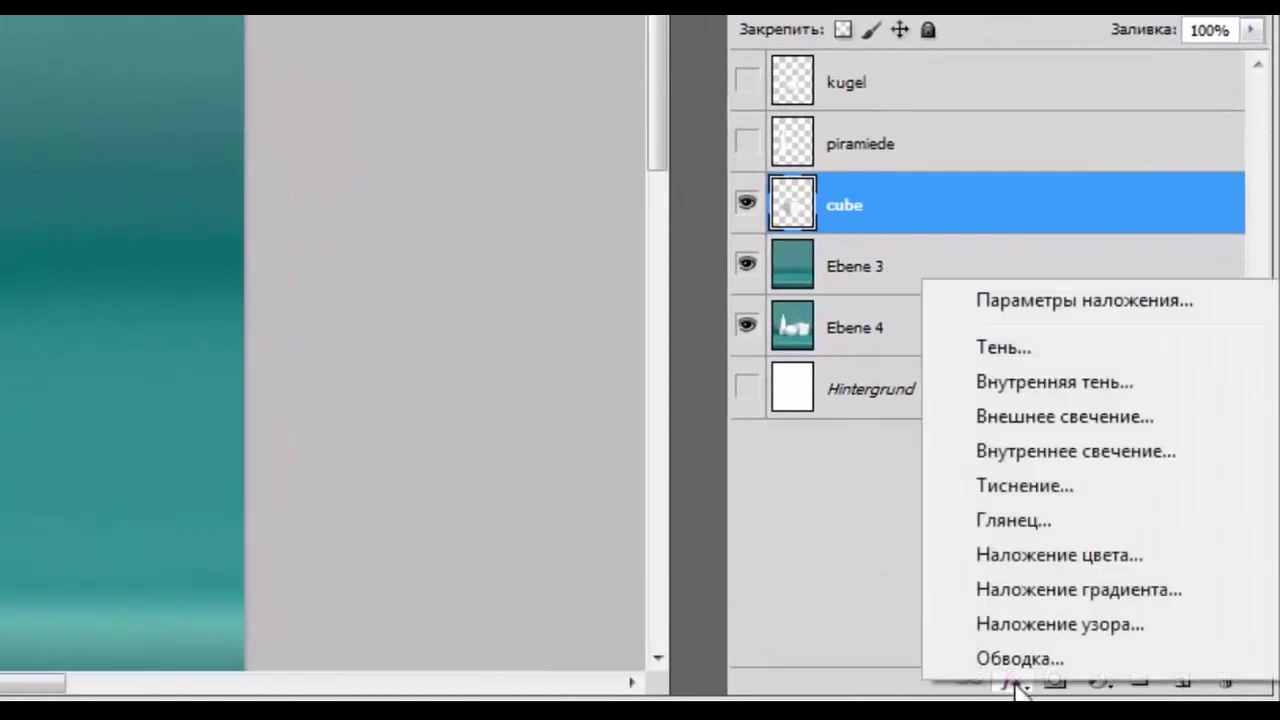
{"action": "left_click", "coordinate": [1005, 349]}
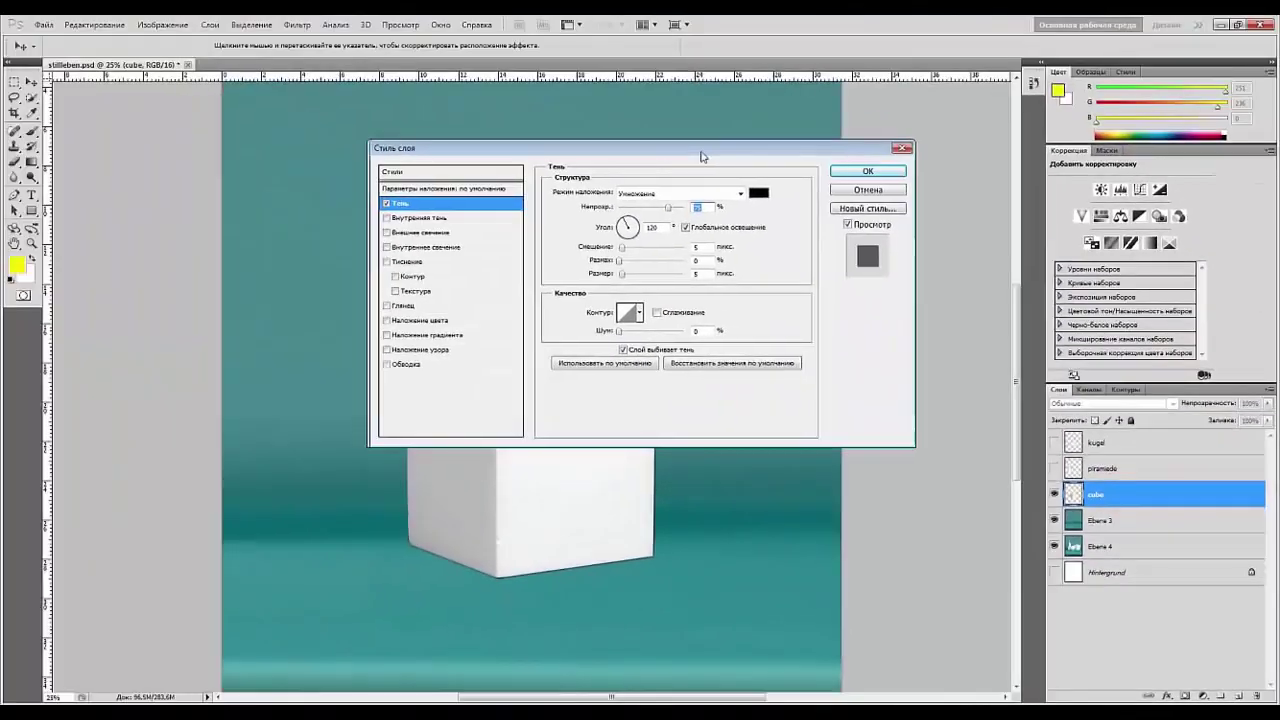
{"action": "left_click_drag", "start_coordinate": [674, 145], "coordinate": [976, 108]}
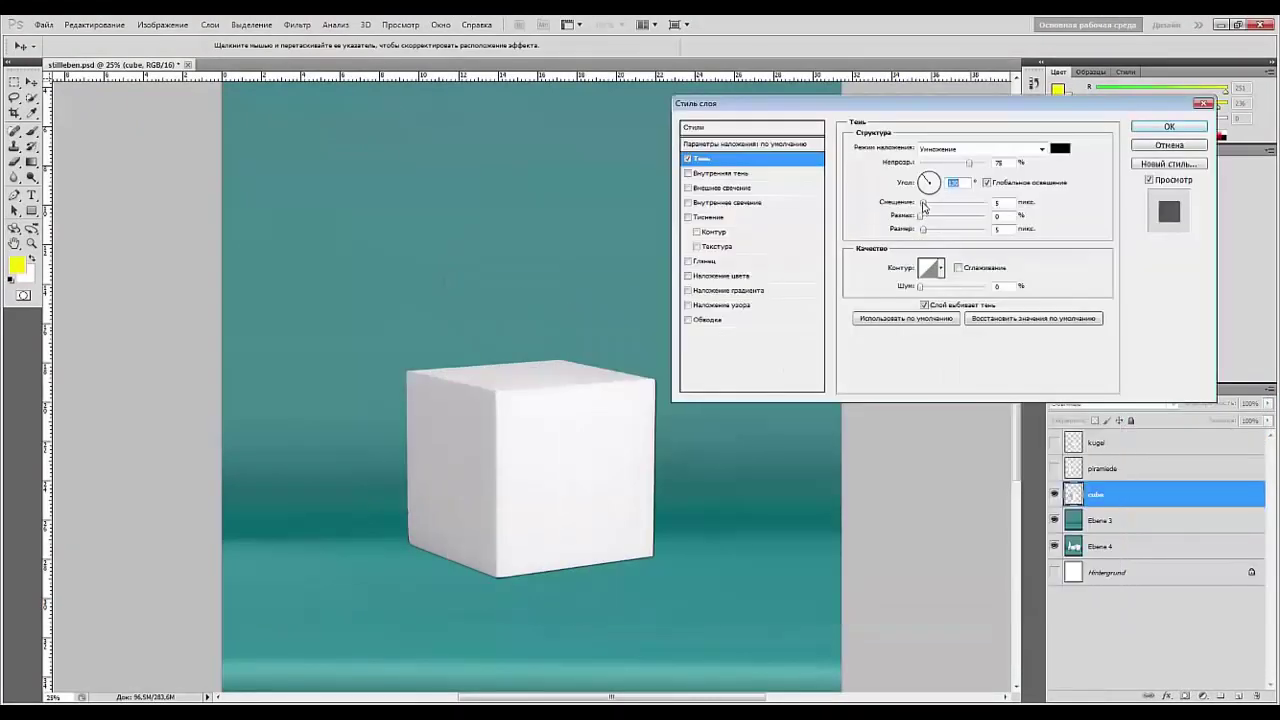
{"action": "left_click_drag", "start_coordinate": [923, 205], "coordinate": [967, 232]}
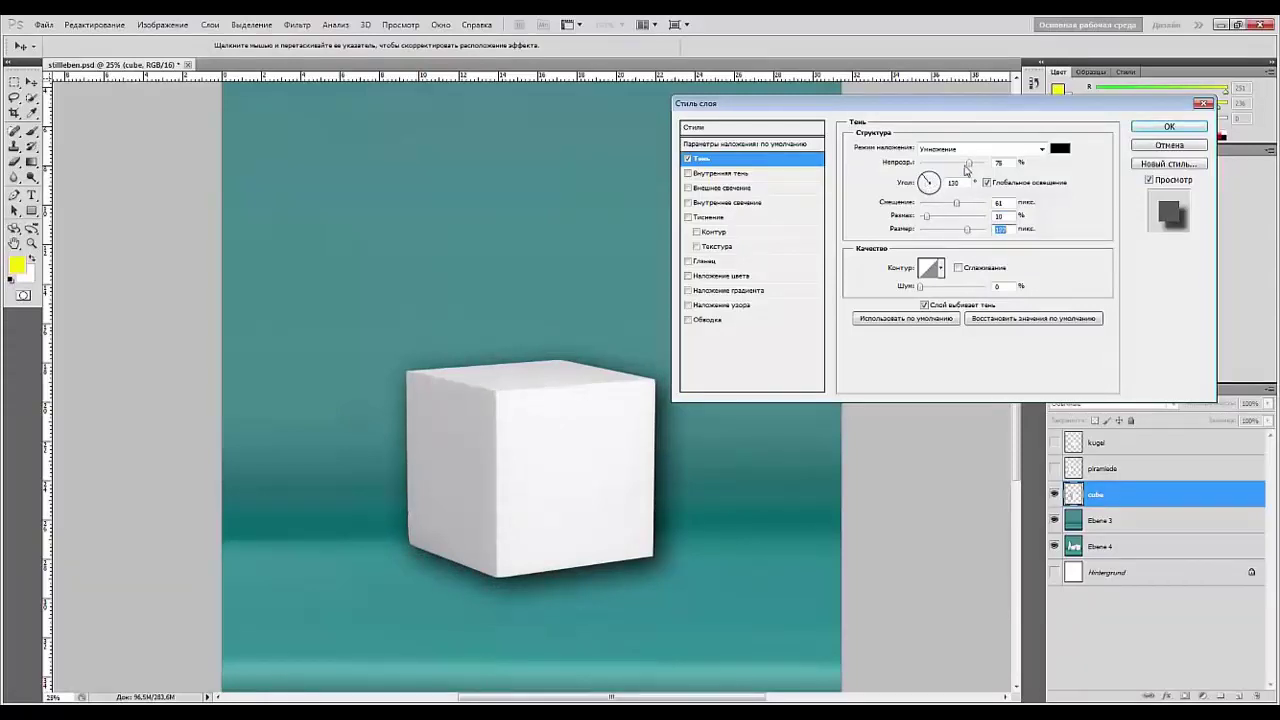
{"action": "mouse_move", "coordinate": [967, 170]}
{"action": "left_mouse_down"}
{"action": "mouse_move", "coordinate": [916, 177]}
{"action": "mouse_move", "coordinate": [1006, 182]}
{"action": "mouse_move", "coordinate": [955, 184]}
{"action": "mouse_move", "coordinate": [985, 183]}
{"action": "left_mouse_up"}
- Set the drop shadow's colour to pure red
{"action": "left_click", "coordinate": [1059, 148]}
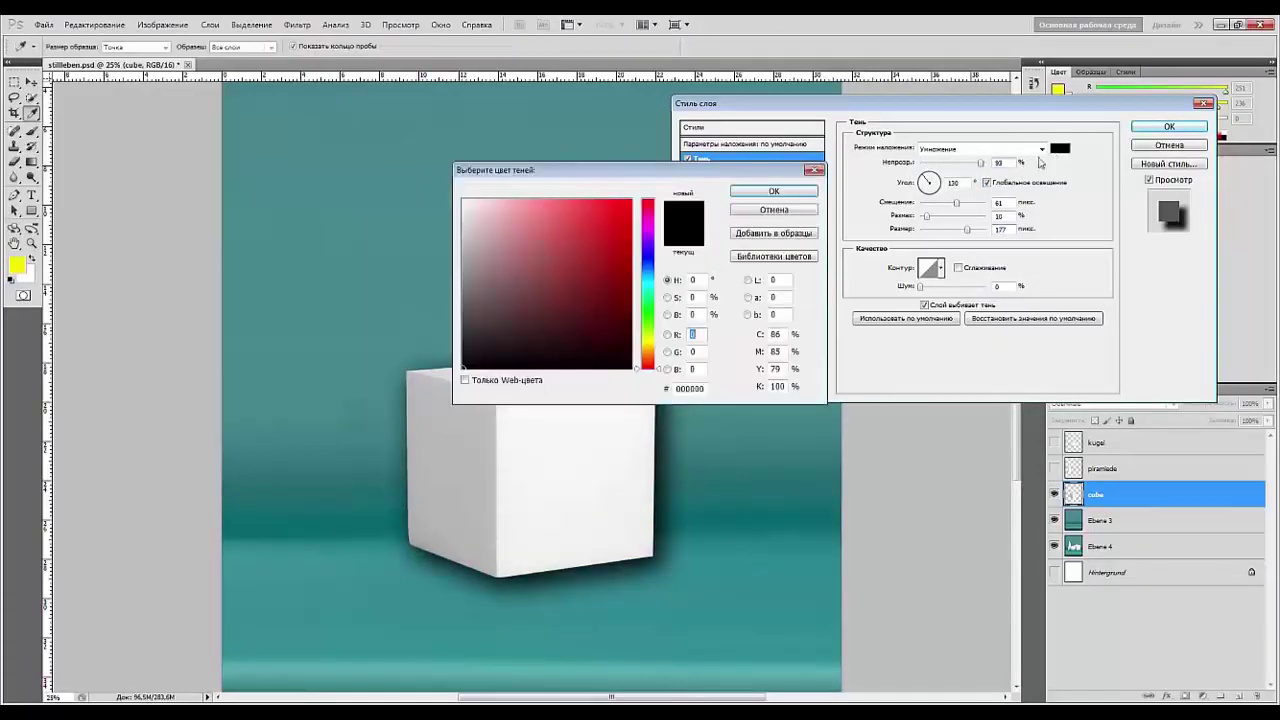
{"action": "left_click", "coordinate": [630, 258]}
{"action": "left_click", "coordinate": [774, 191]}
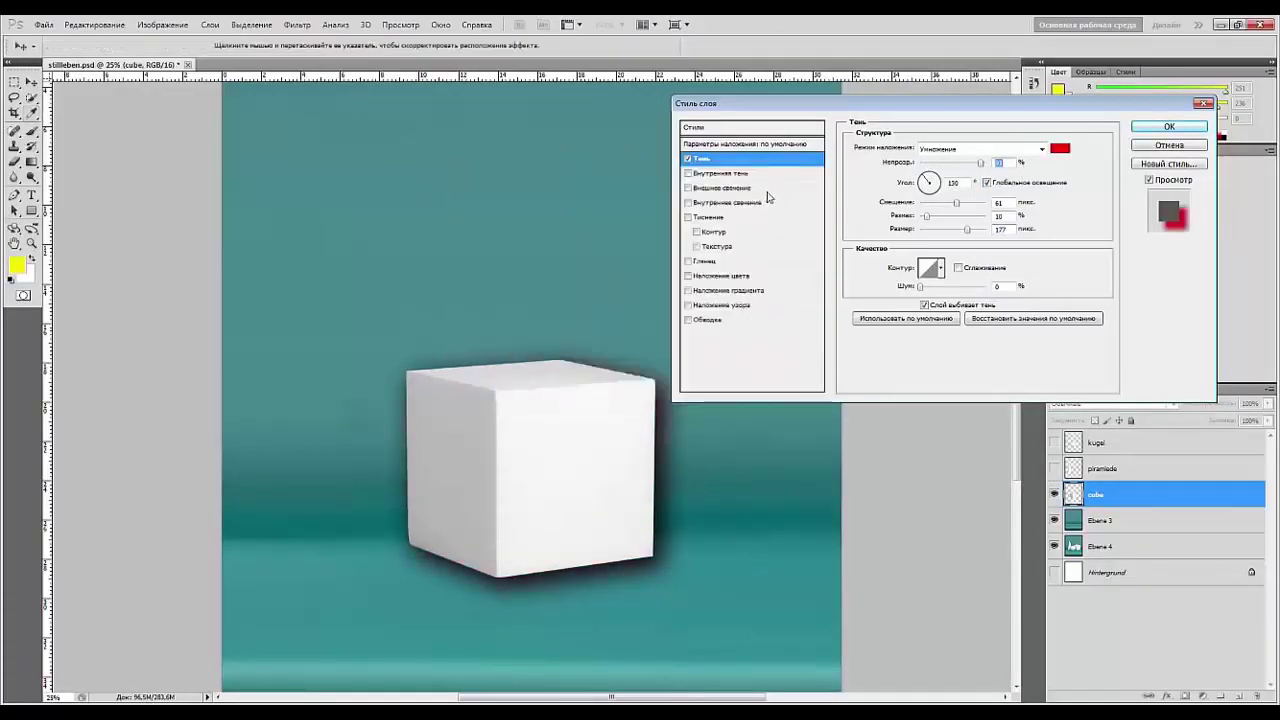
- Recolour the drop shadow with a darkened teal sampled from the background, shift it to 119 px distance at 121°, and apply the layer style
{"action": "left_click", "coordinate": [1059, 150]}
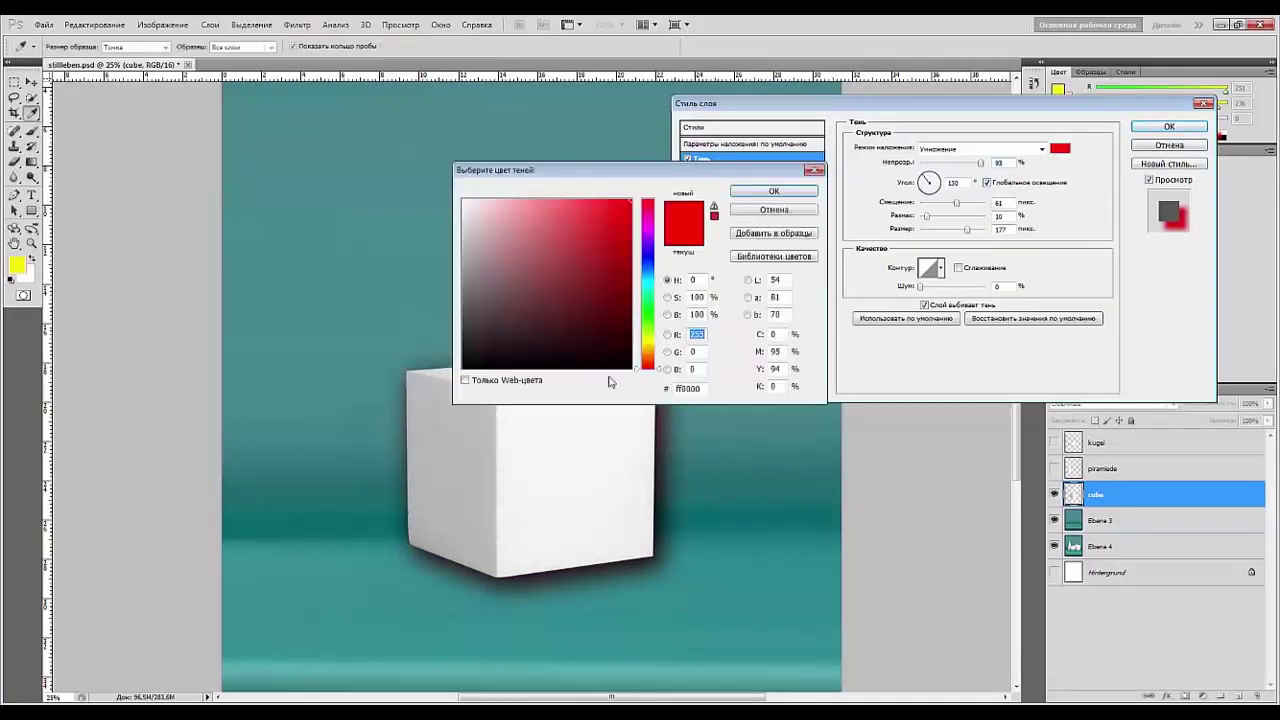
{"action": "left_click", "coordinate": [734, 513]}
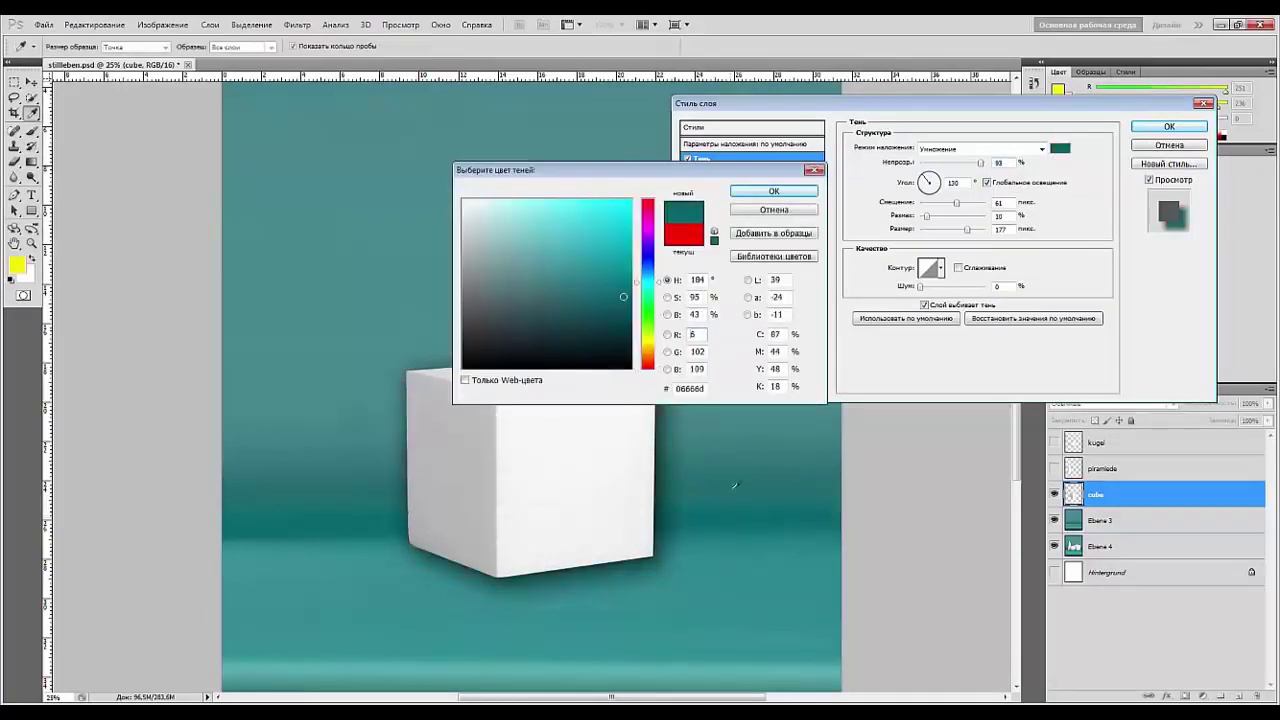
{"action": "left_click", "coordinate": [260, 527]}
{"action": "left_click_drag", "start_coordinate": [623, 291], "coordinate": [626, 317]}
{"action": "left_click", "coordinate": [770, 193]}
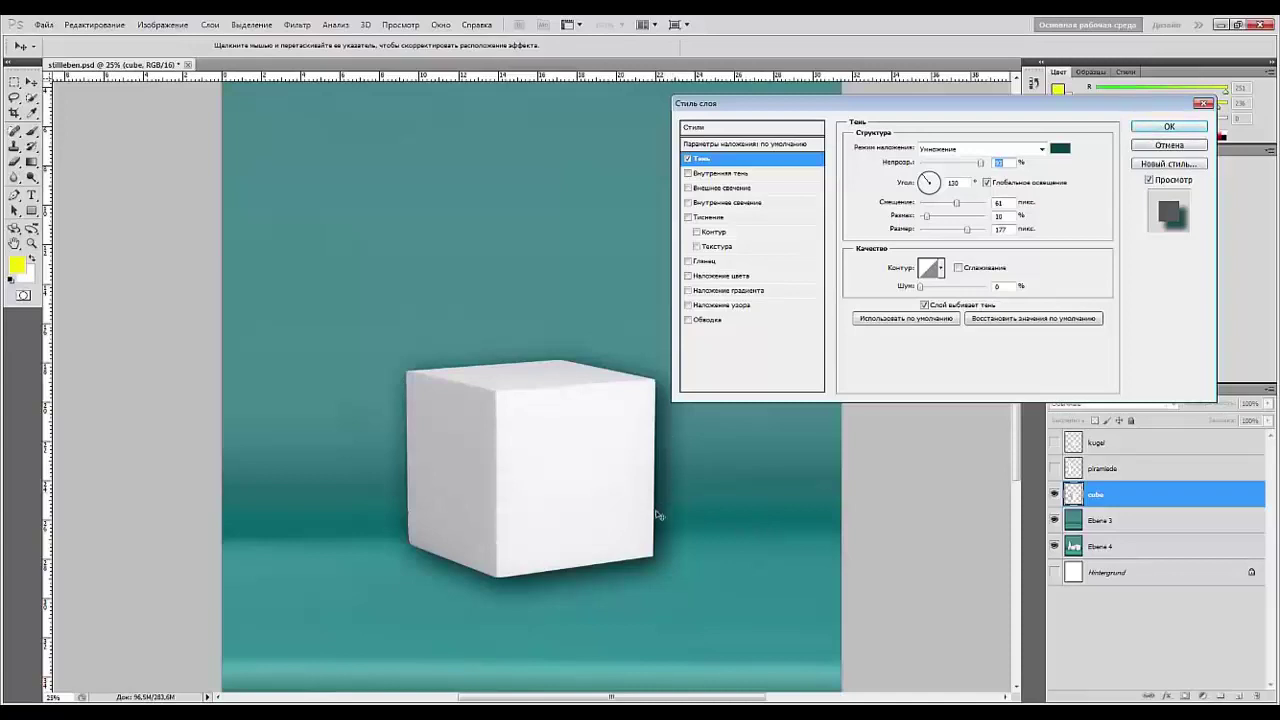
{"action": "left_click_drag", "start_coordinate": [614, 486], "coordinate": [625, 521]}
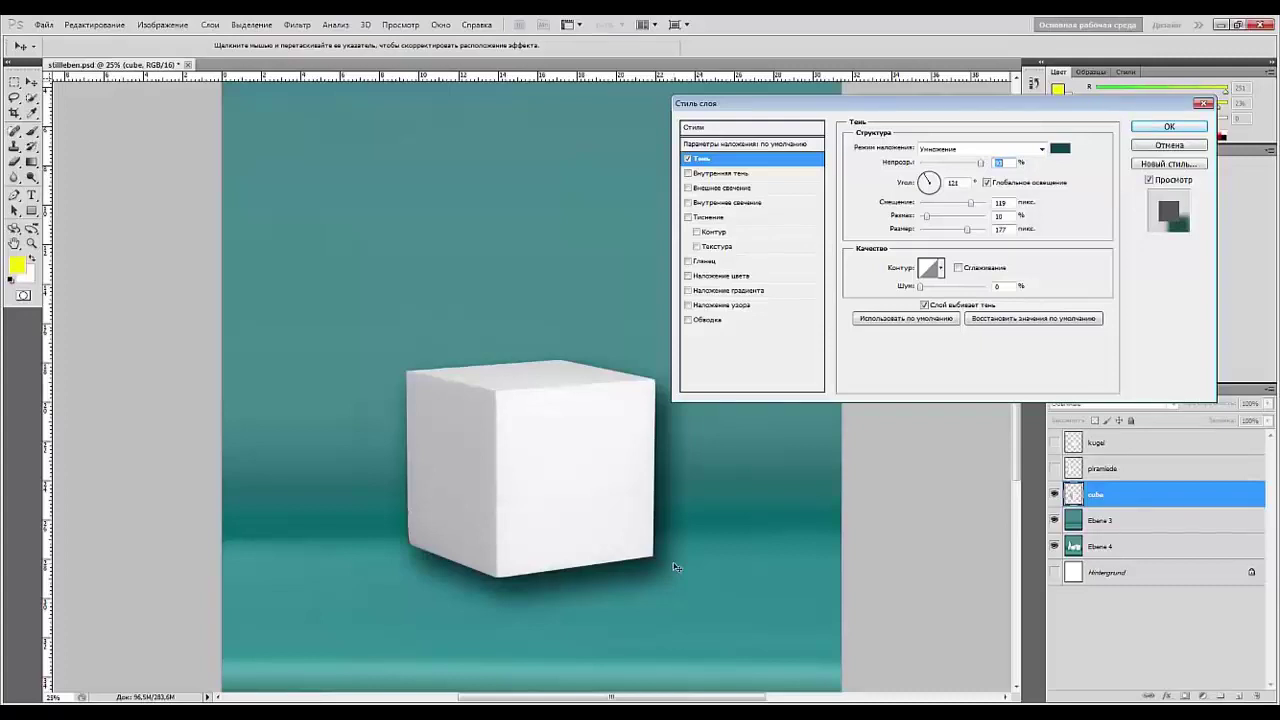
{"action": "left_click", "coordinate": [1165, 127]}
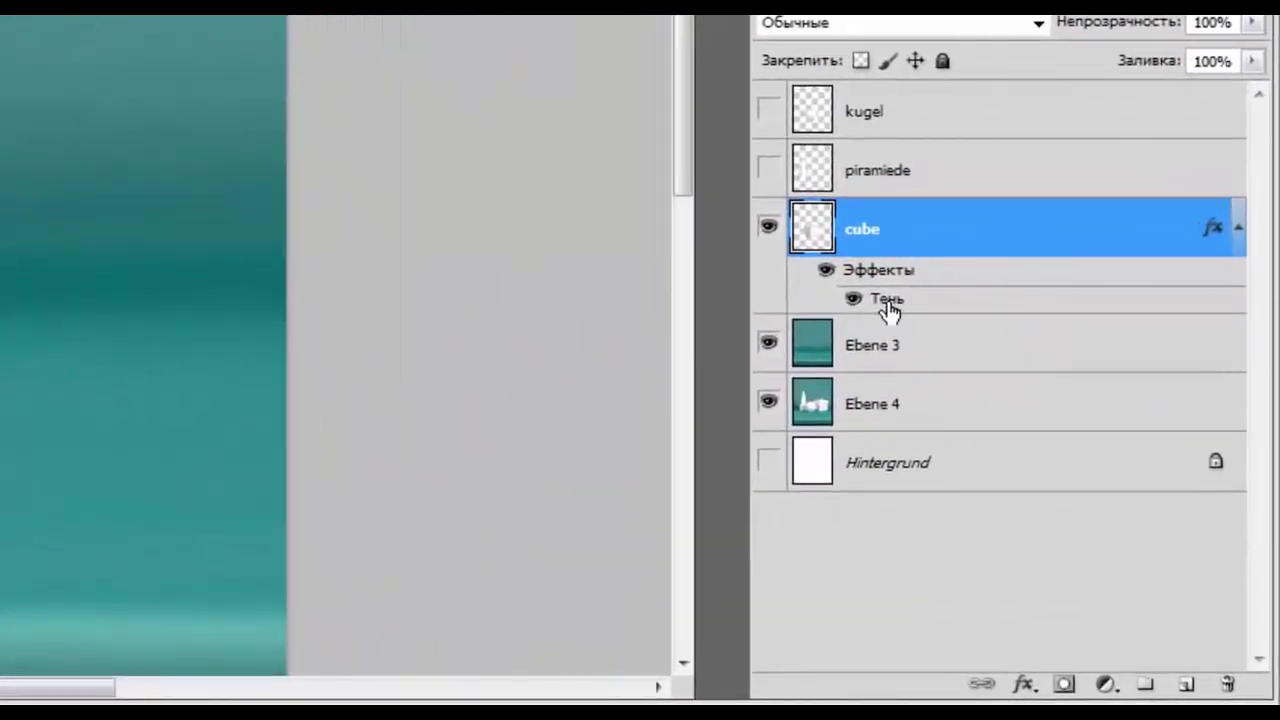
- Convert the cube's drop shadow into its own layer and check it by toggling that layer's visibility
{"action": "right_click", "coordinate": [890, 310]}
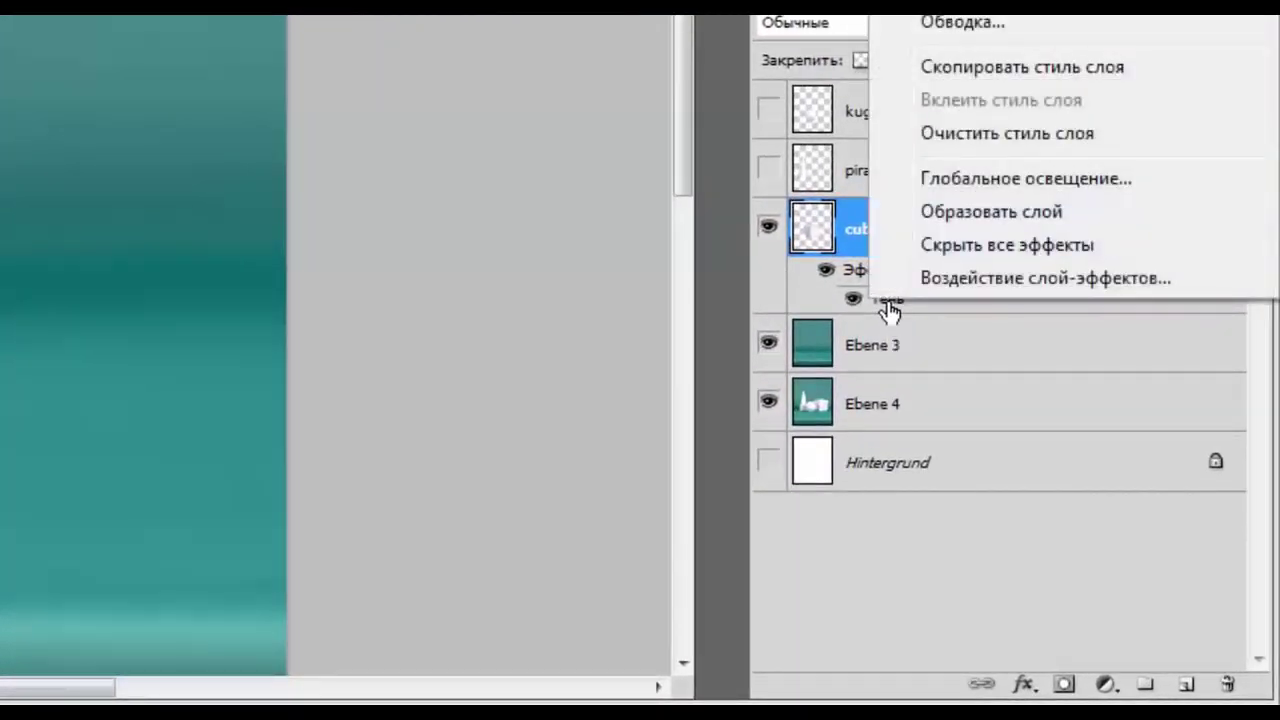
{"action": "left_click", "coordinate": [955, 214]}
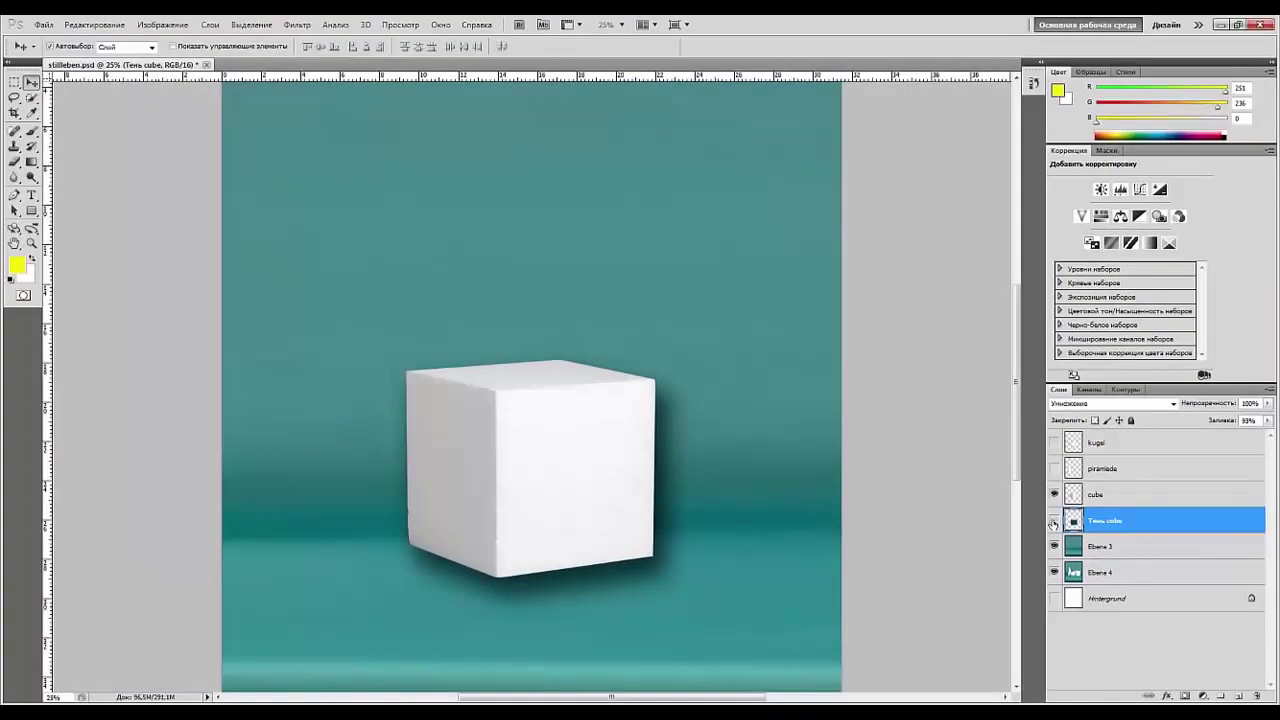
{"action": "left_click", "coordinate": [1054, 521]}
{"action": "left_click", "coordinate": [1054, 521]}
- Flatten the shadow layer to about 35% height with Free Transform and position it at the cube's base
{"action": "key", "text": "ctrl+t"}
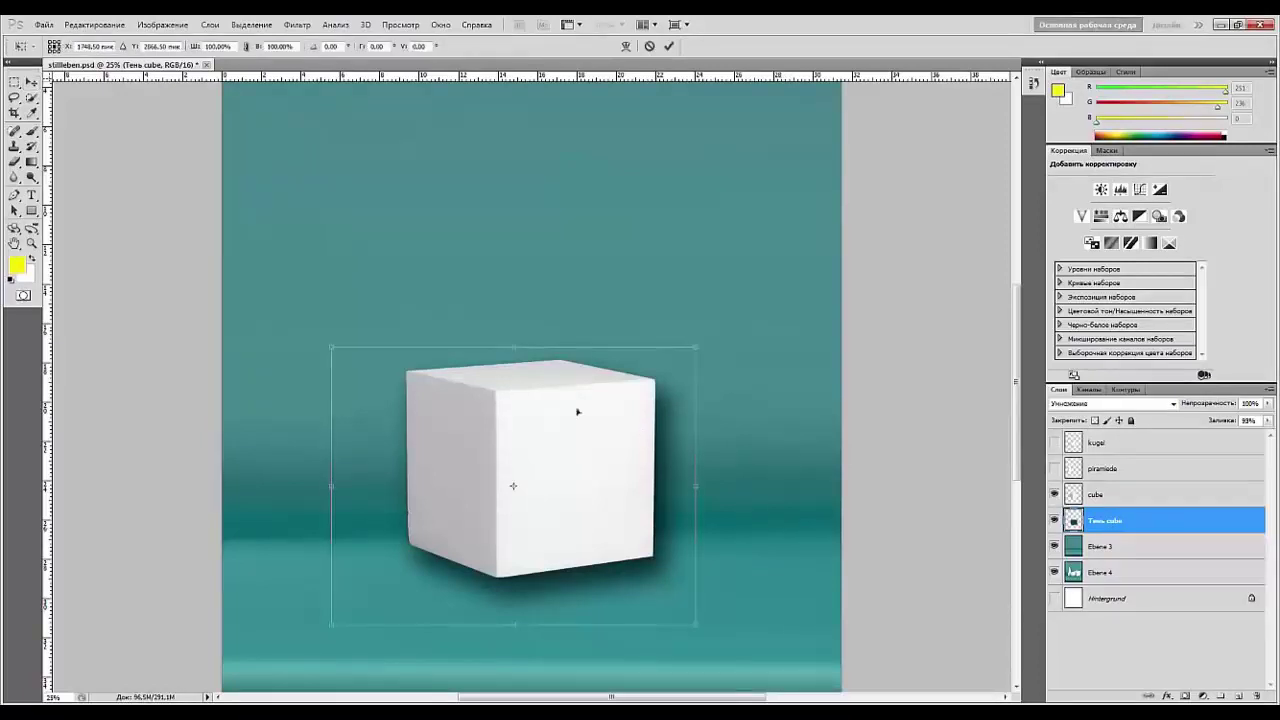
{"action": "left_click_drag", "start_coordinate": [514, 346], "coordinate": [513, 527]}
{"action": "left_click_drag", "start_coordinate": [594, 606], "coordinate": [591, 572]}
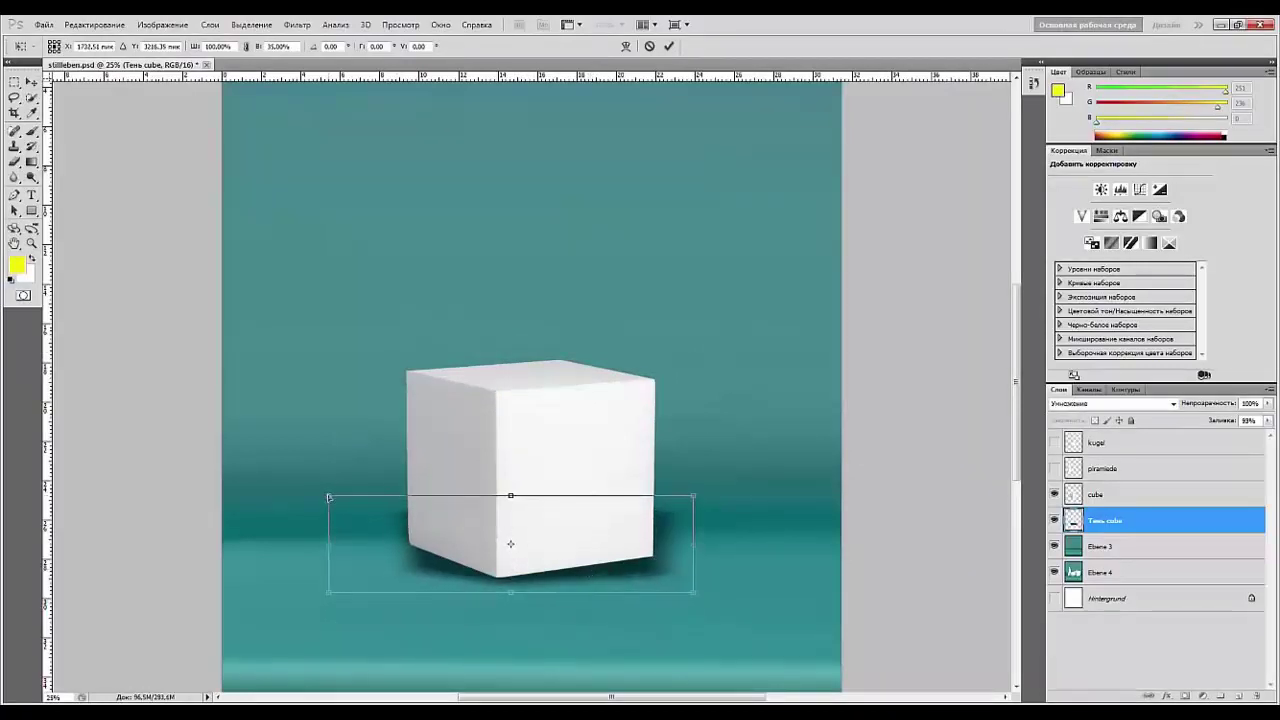
- Distort the shadow's corners so it lies along the floor and stretches far back to the right behind the cube
{"action": "left_click_drag", "start_coordinate": [329, 497], "coordinate": [378, 467]}
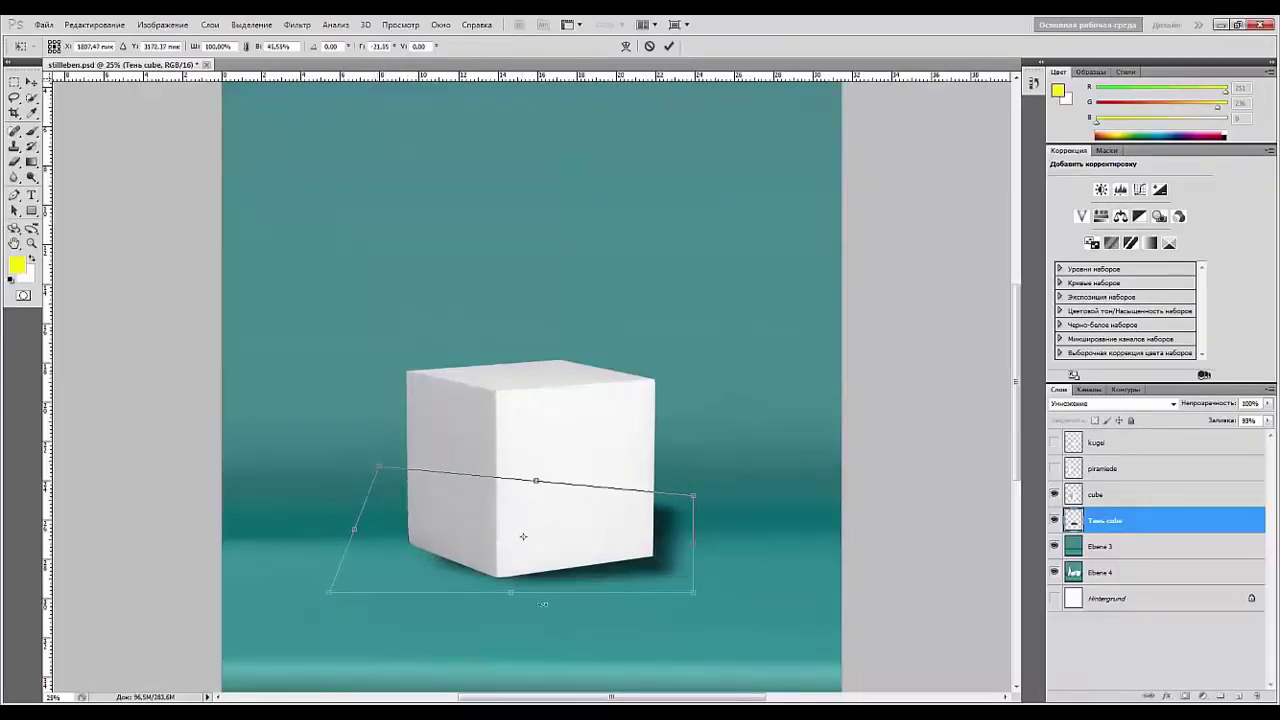
{"action": "left_click_drag", "start_coordinate": [512, 597], "coordinate": [478, 601]}
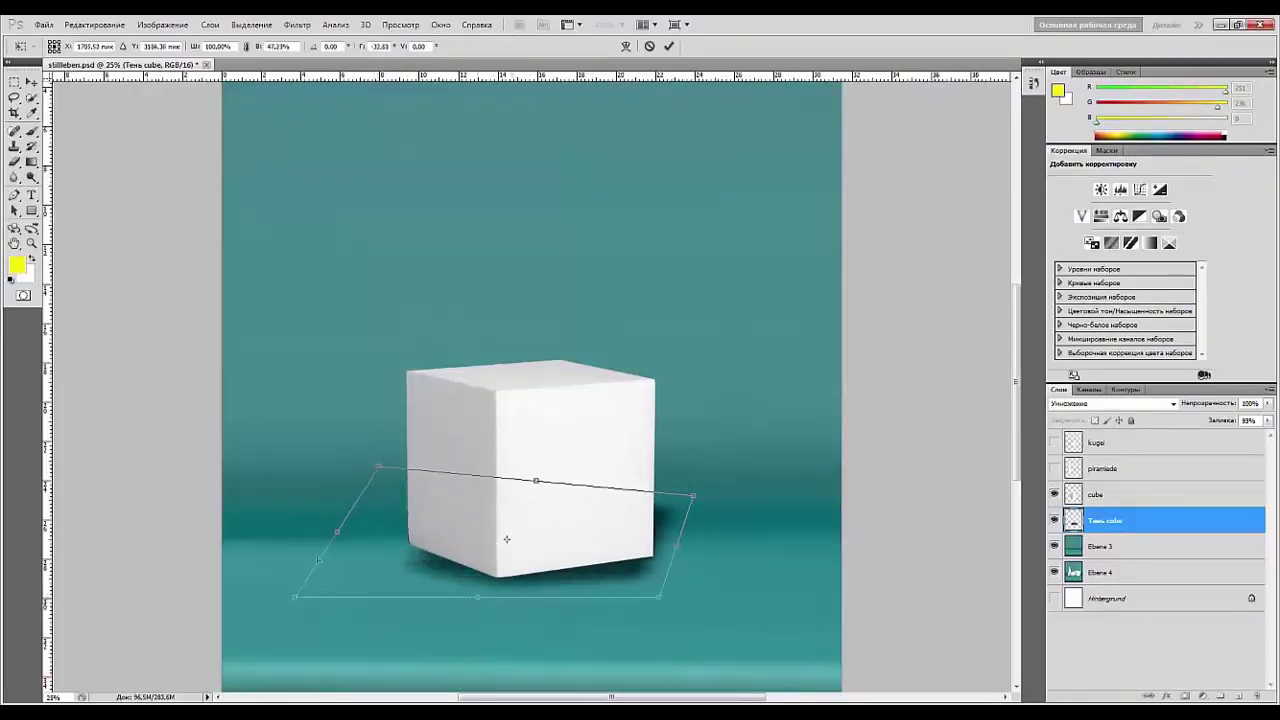
{"action": "mouse_move", "coordinate": [293, 608]}
{"action": "left_mouse_down"}
{"action": "mouse_move", "coordinate": [318, 594]}
{"action": "mouse_move", "coordinate": [307, 588]}
{"action": "left_mouse_up"}
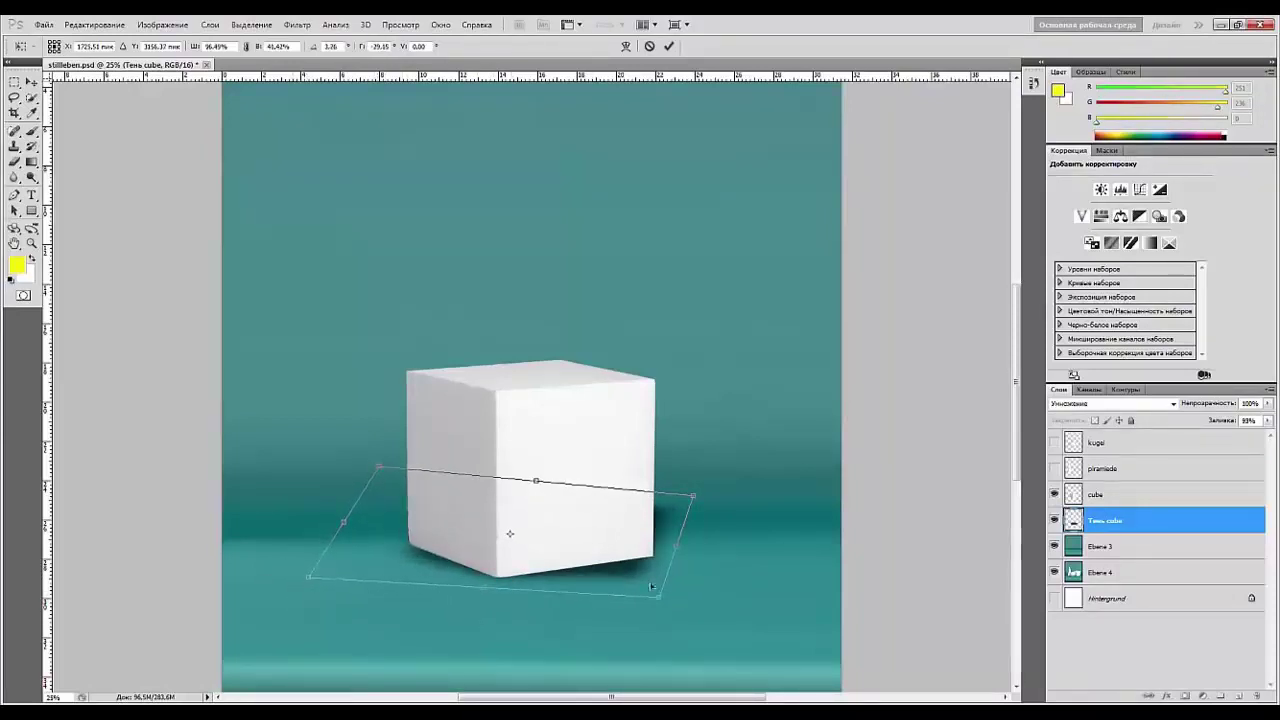
{"action": "left_click_drag", "start_coordinate": [543, 592], "coordinate": [544, 596]}
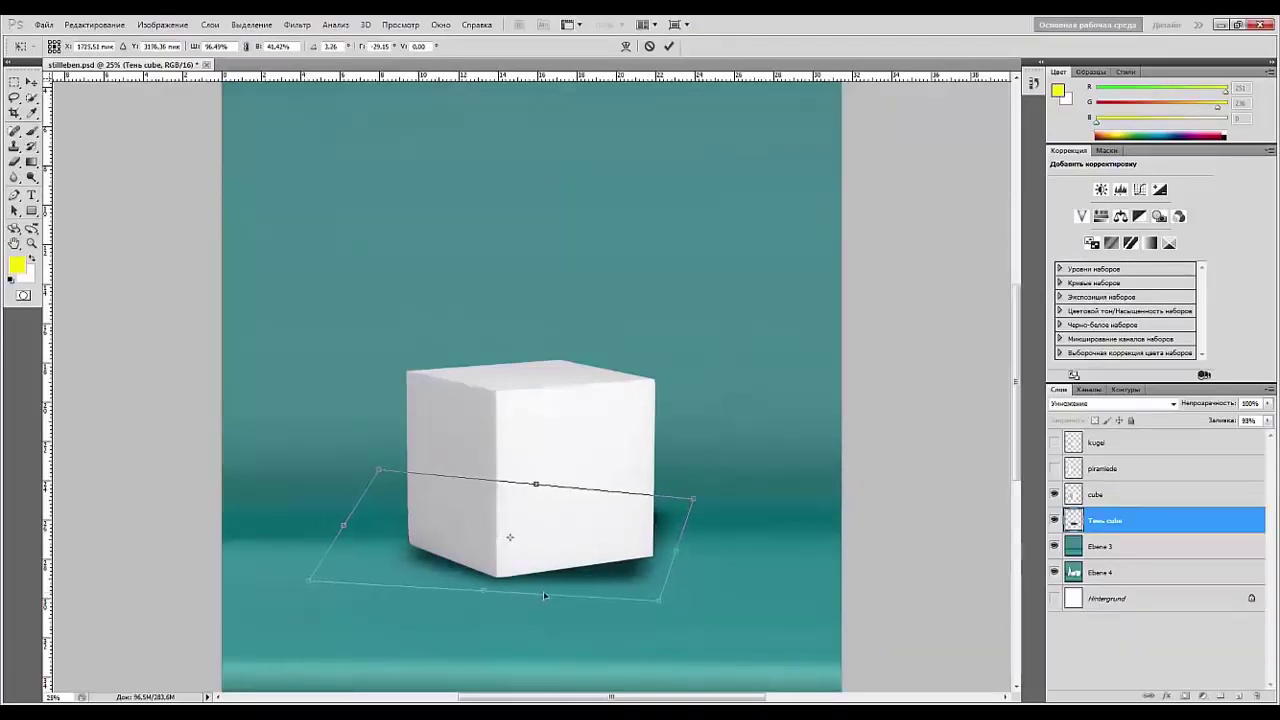
{"action": "left_click_drag", "start_coordinate": [695, 505], "coordinate": [901, 451]}
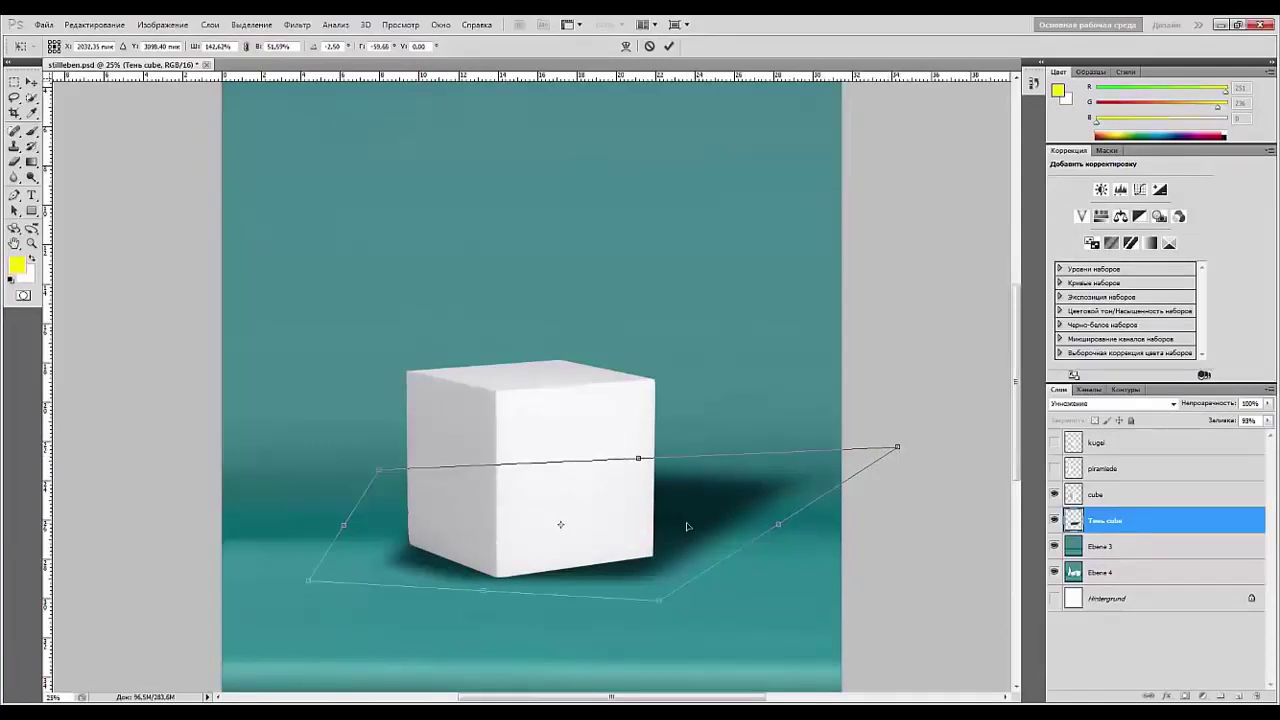
{"action": "key", "text": "Return"}
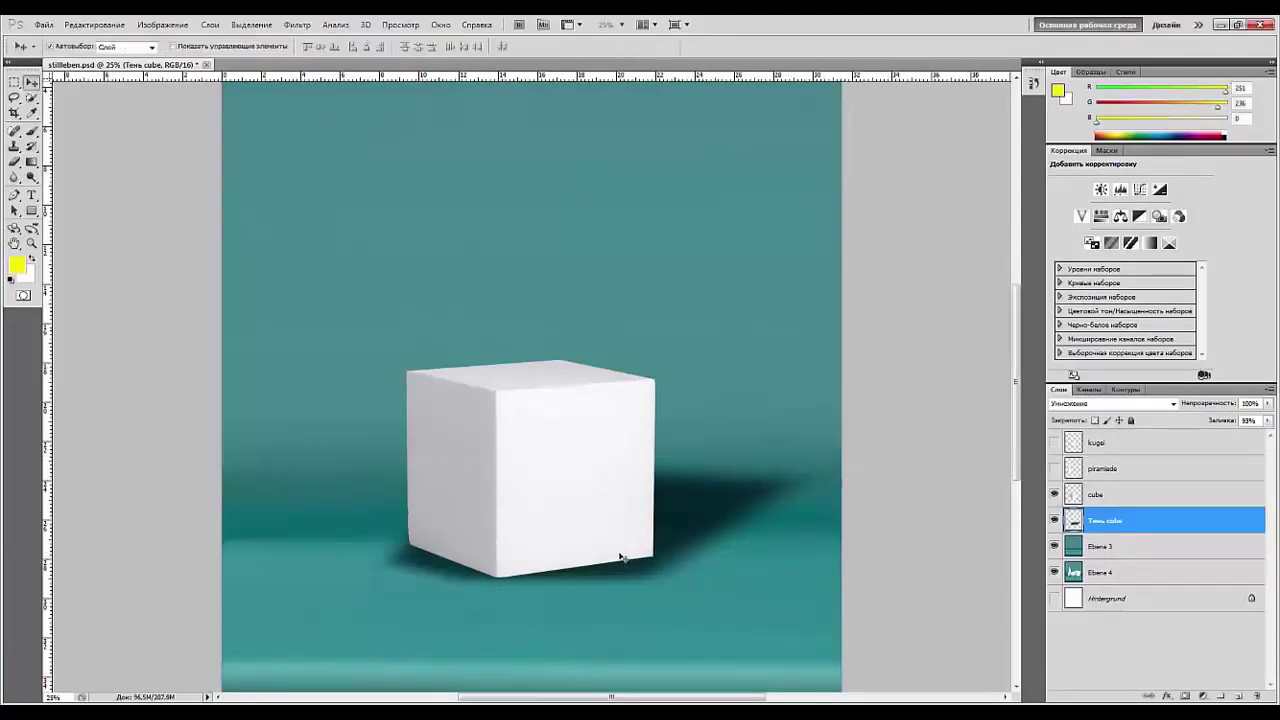
- Warp the shadow layer so its front and left edges follow the cube's bottom edges
{"action": "key", "text": "ctrl+t"}
{"action": "right_click", "coordinate": [706, 524]}
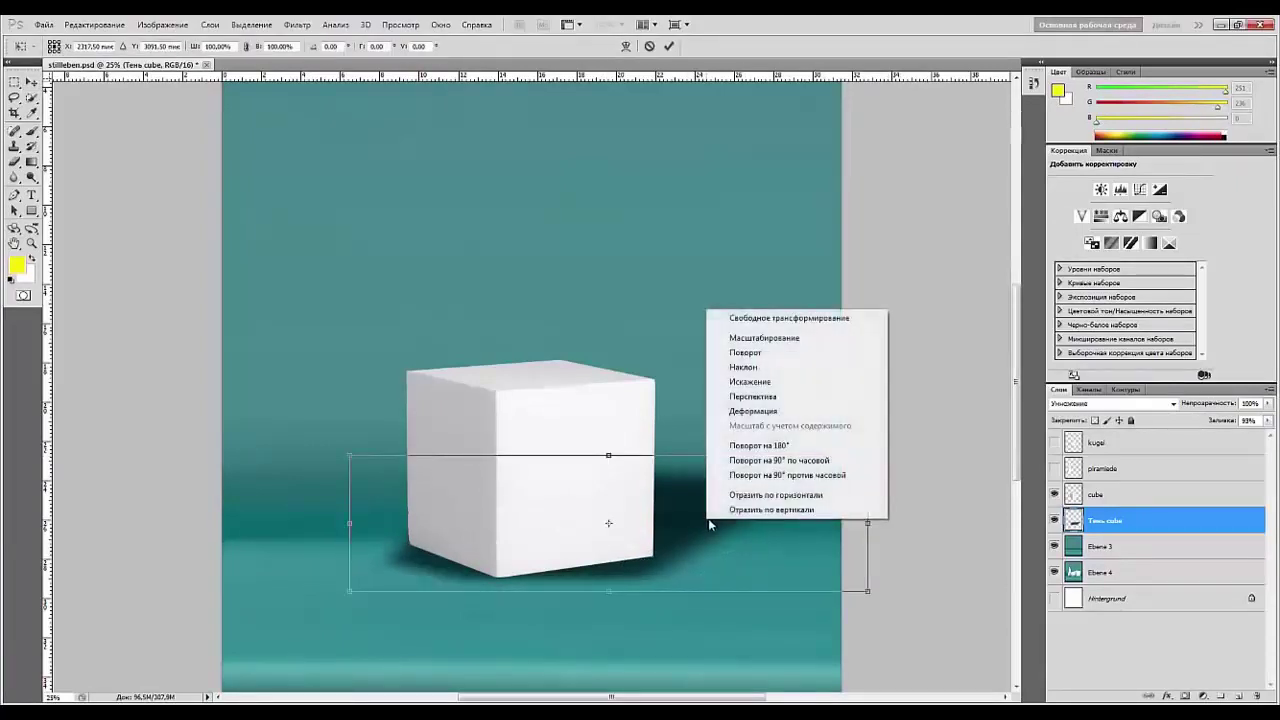
{"action": "left_click", "coordinate": [750, 412]}
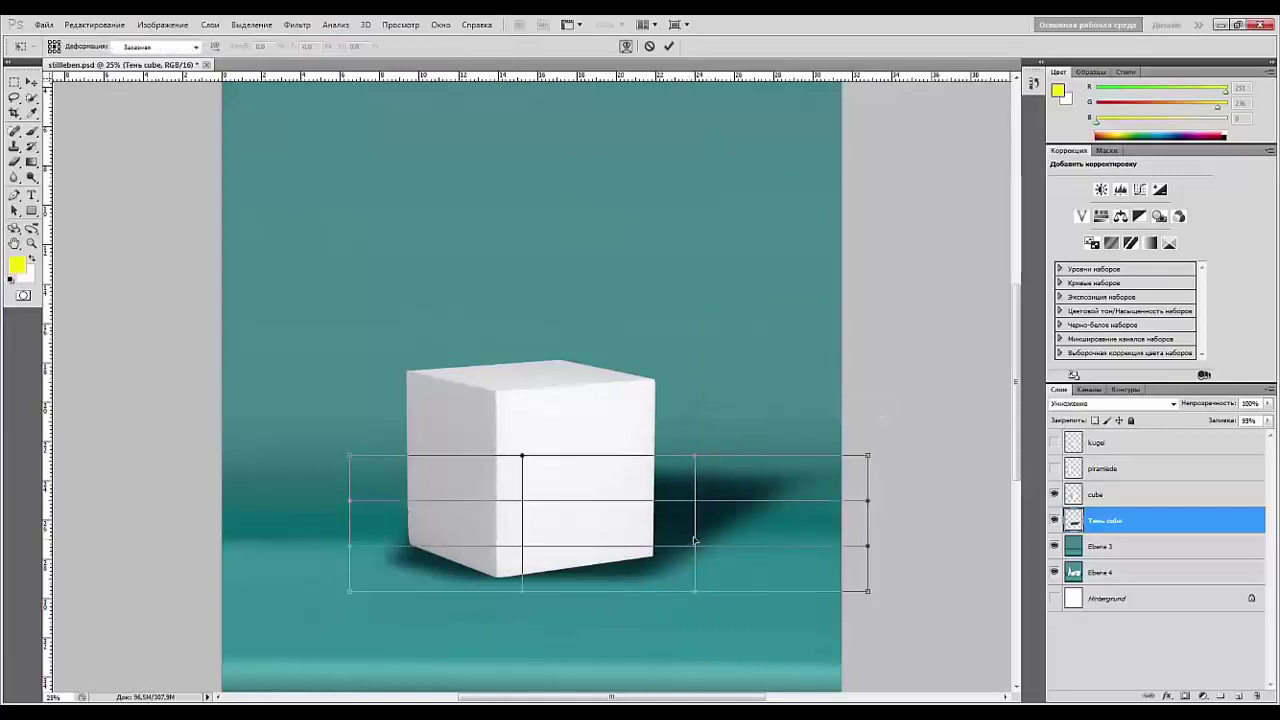
{"action": "left_click_drag", "start_coordinate": [600, 540], "coordinate": [678, 530]}
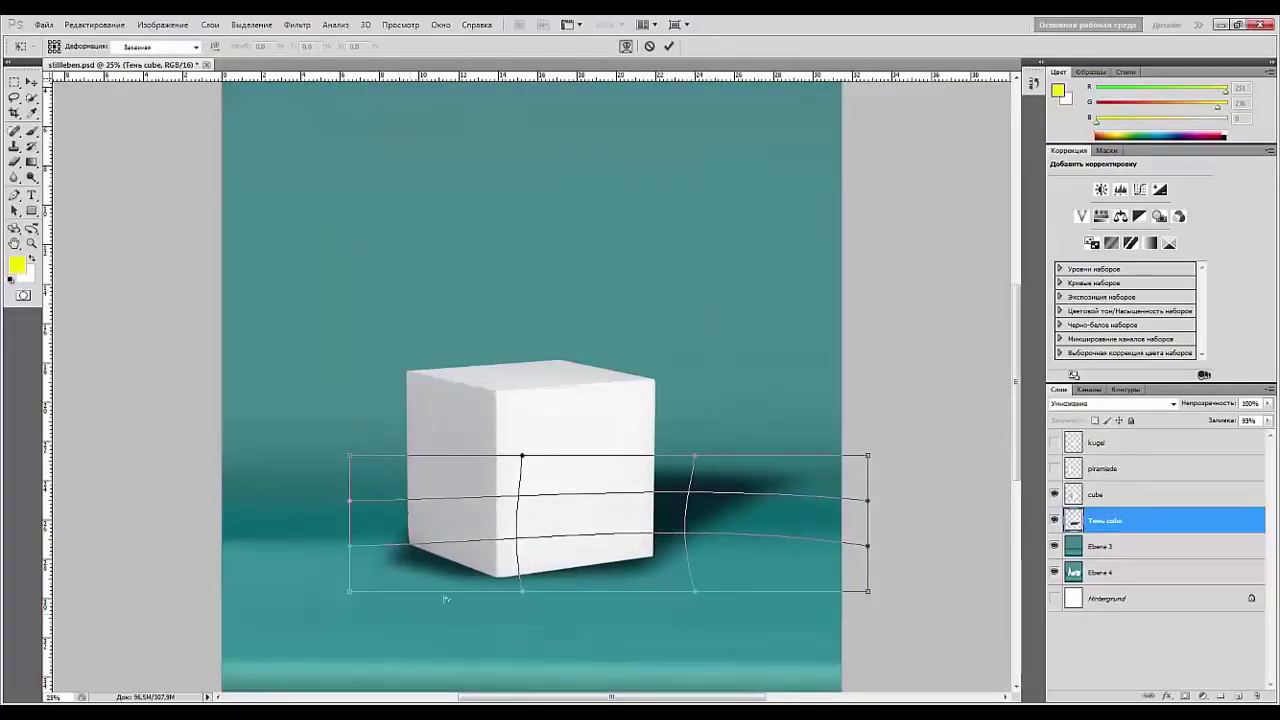
{"action": "left_click_drag", "start_coordinate": [443, 594], "coordinate": [481, 585]}
{"action": "left_click_drag", "start_coordinate": [361, 553], "coordinate": [410, 498]}
{"action": "left_click_drag", "start_coordinate": [486, 585], "coordinate": [507, 598]}
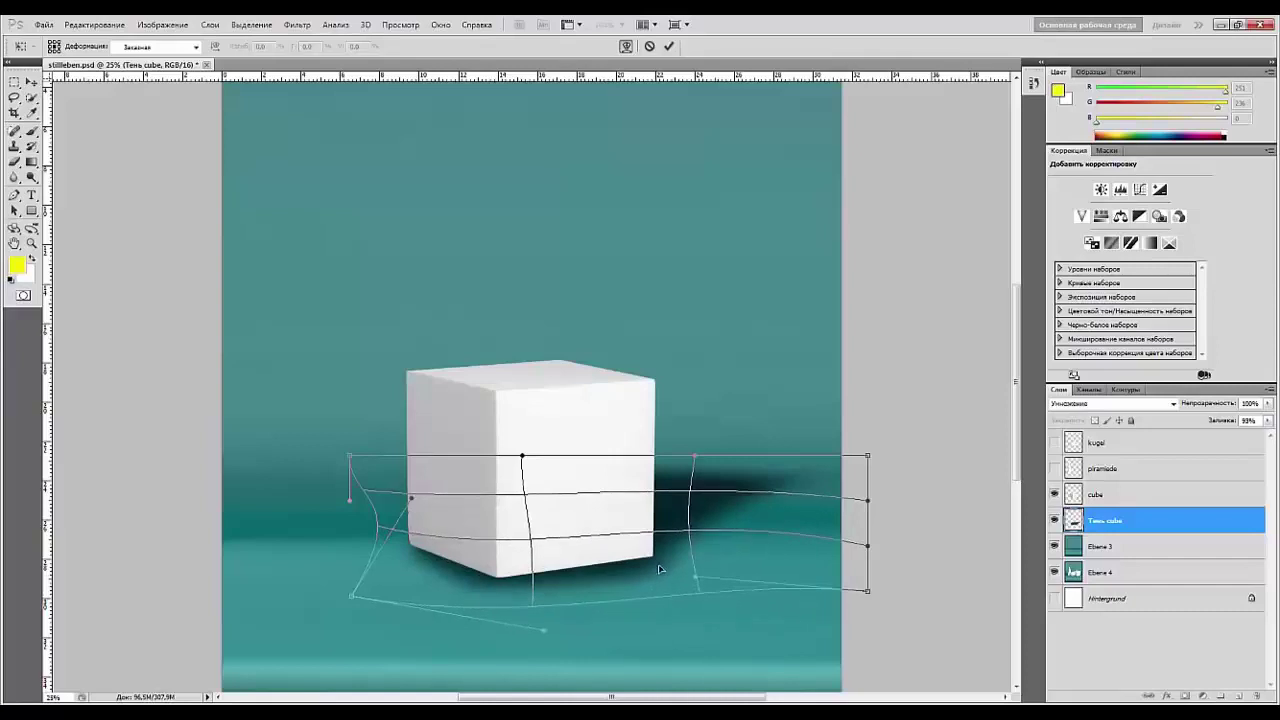
{"action": "key", "text": "Return"}
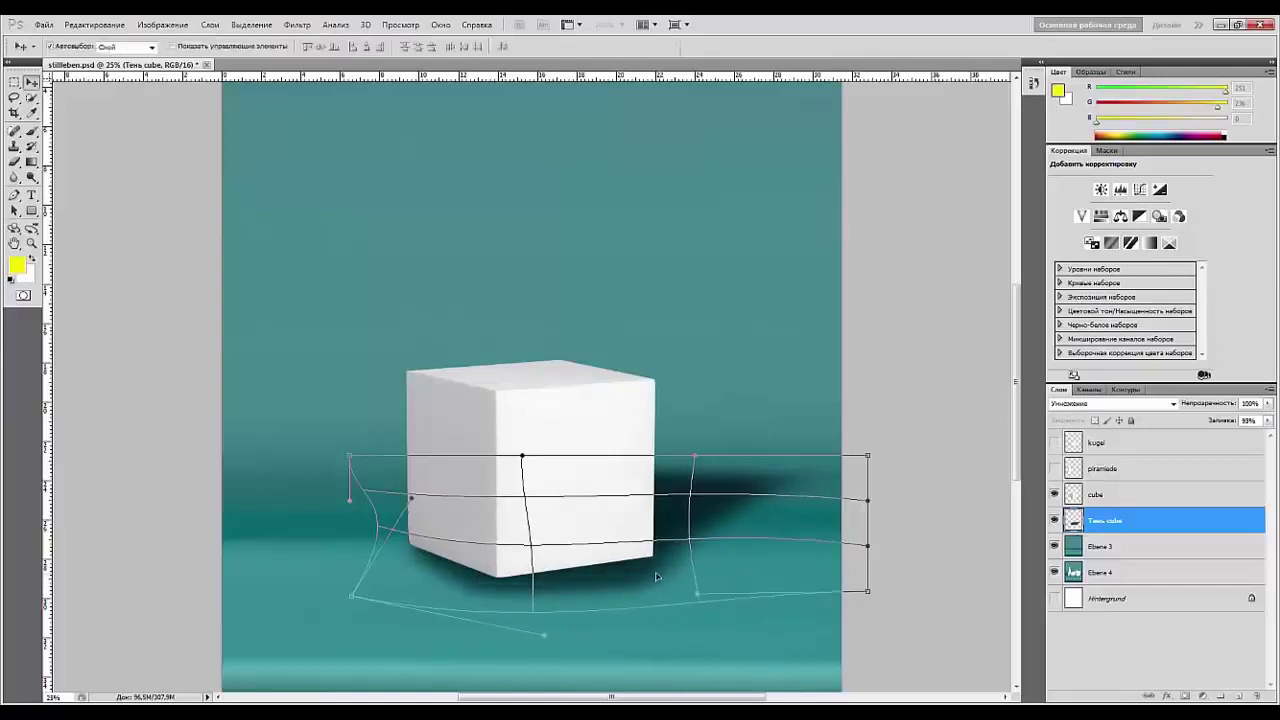
- Apply a Perspective transform to the shadow layer, slightly widening its front and back edges
{"action": "key", "text": "ctrl+t"}
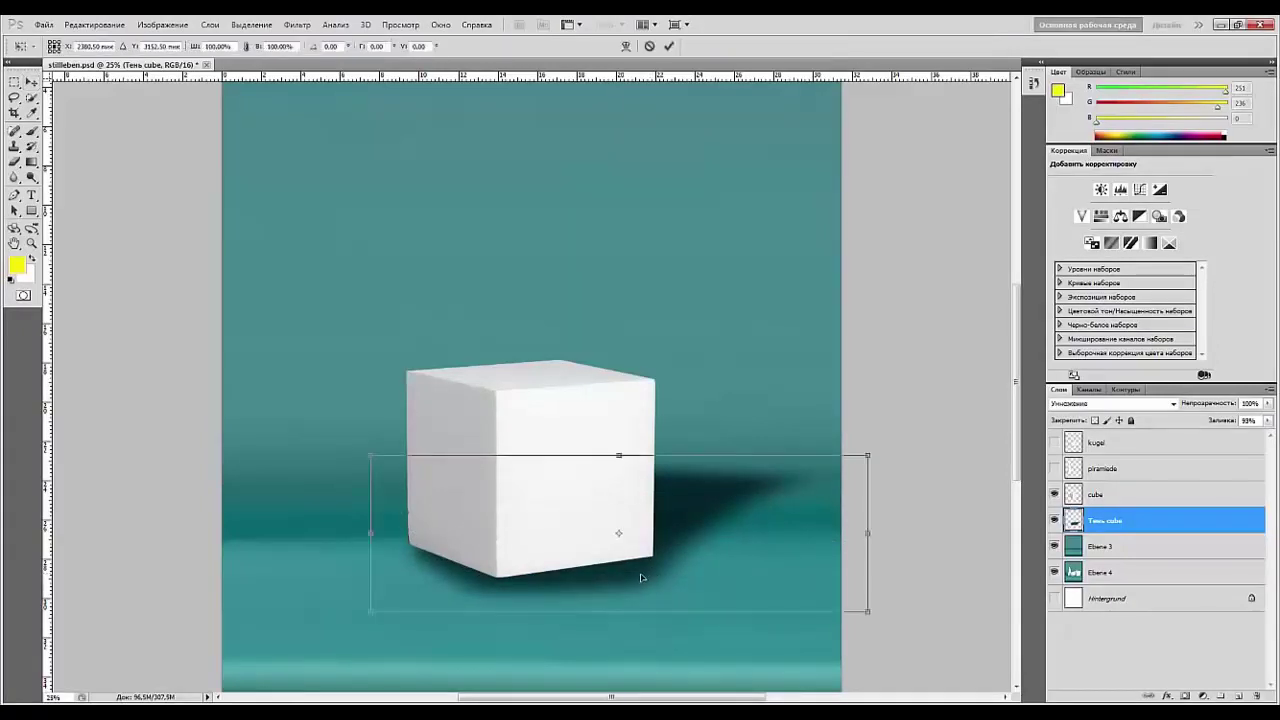
{"action": "right_click", "coordinate": [631, 553]}
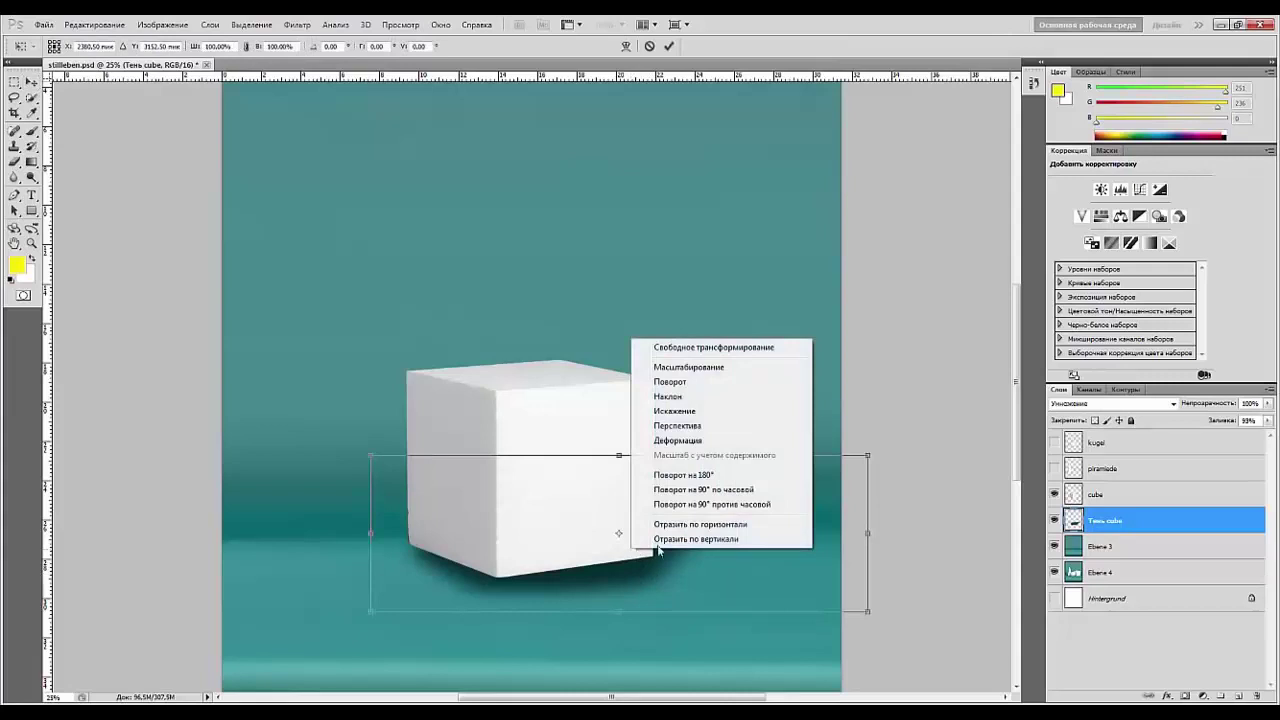
{"action": "left_click", "coordinate": [687, 428]}
{"action": "mouse_move", "coordinate": [867, 611]}
{"action": "left_mouse_down"}
{"action": "mouse_move", "coordinate": [839, 603]}
{"action": "mouse_move", "coordinate": [880, 611]}
{"action": "left_mouse_up"}
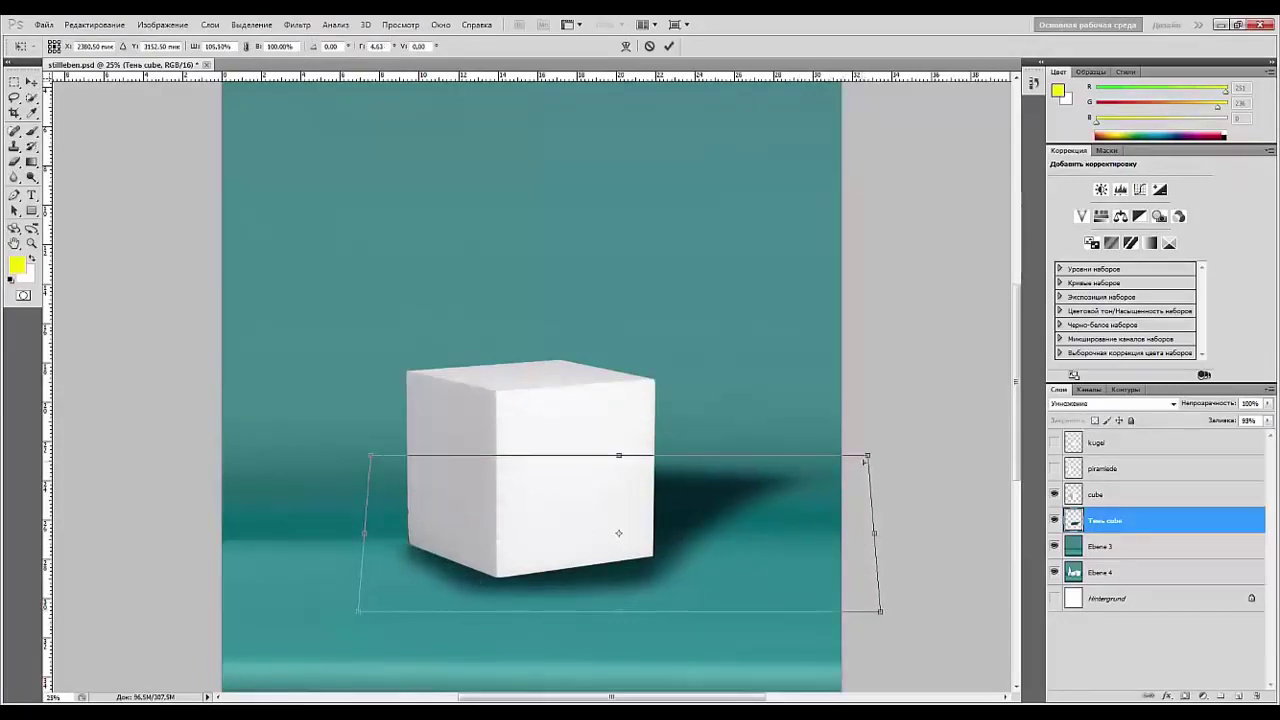
{"action": "mouse_move", "coordinate": [866, 457]}
{"action": "left_mouse_down"}
{"action": "mouse_move", "coordinate": [954, 452]}
{"action": "mouse_move", "coordinate": [889, 456]}
{"action": "left_mouse_up"}
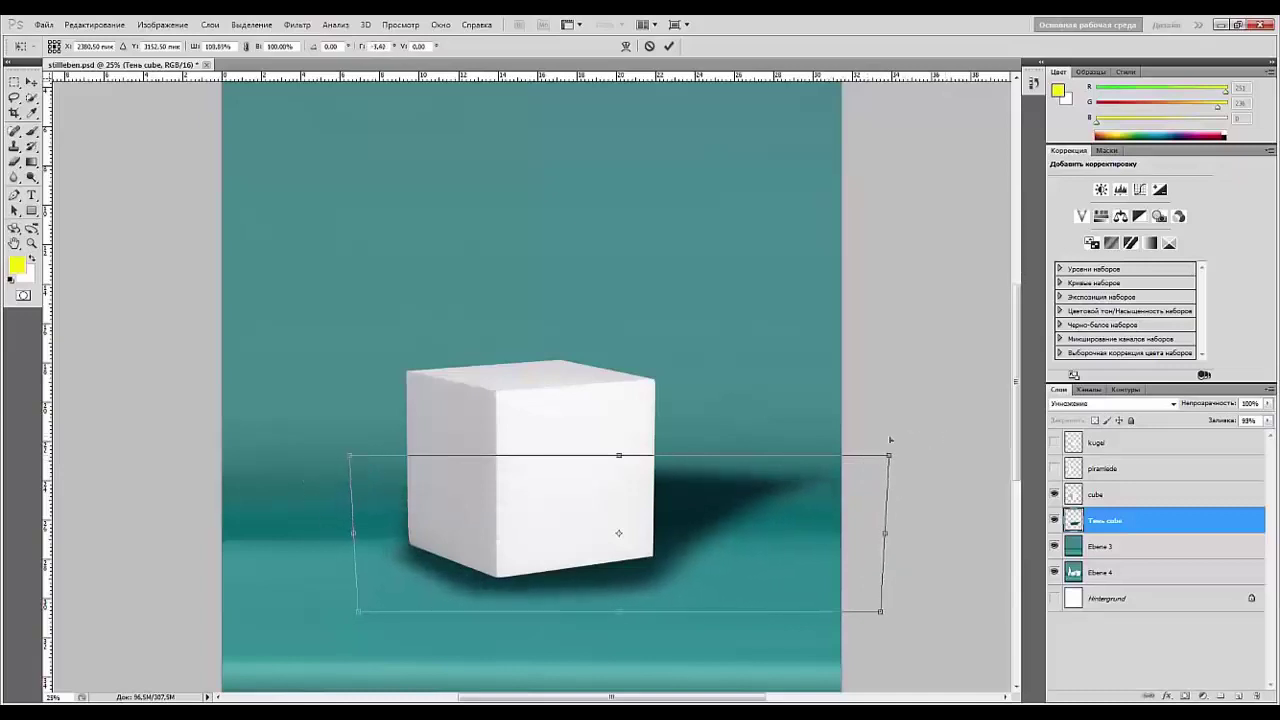
{"action": "double_click", "coordinate": [652, 600]}
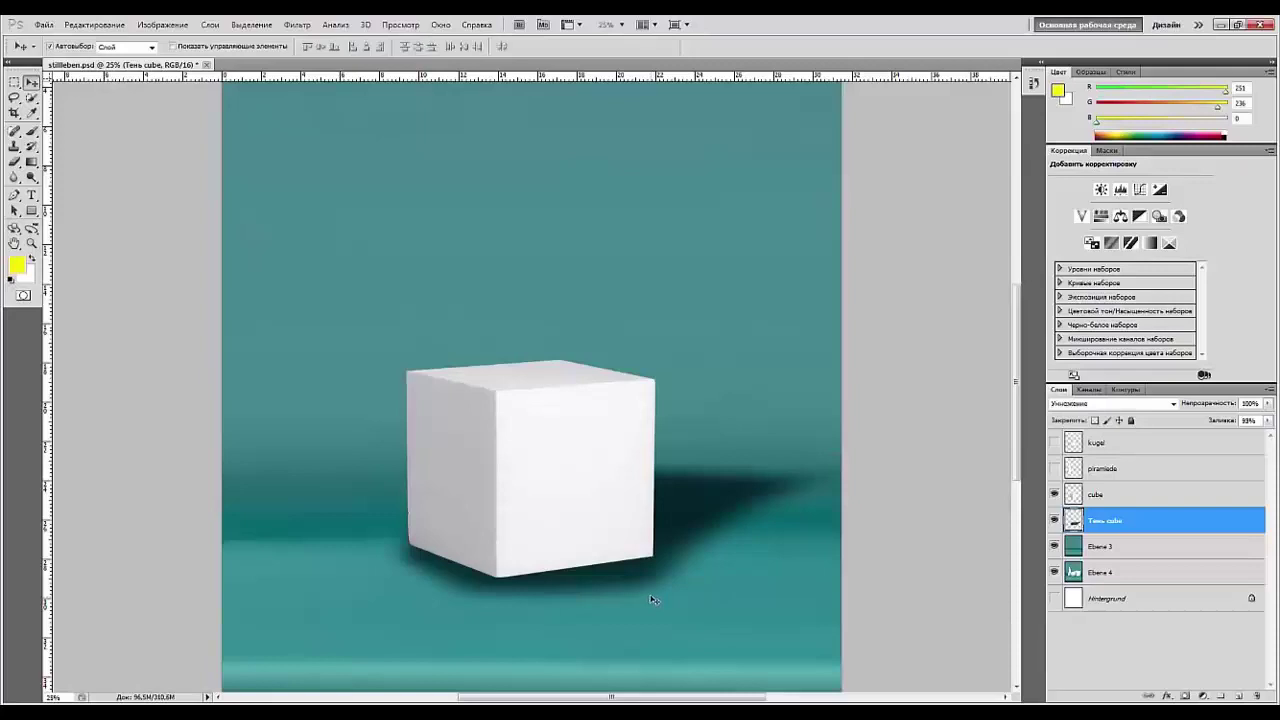
- Shrink the shadow layer to about 94% width and 91% height with Free Transform, and stretch its back right corner past the canvas edge
{"action": "key", "text": "ctrl+t"}
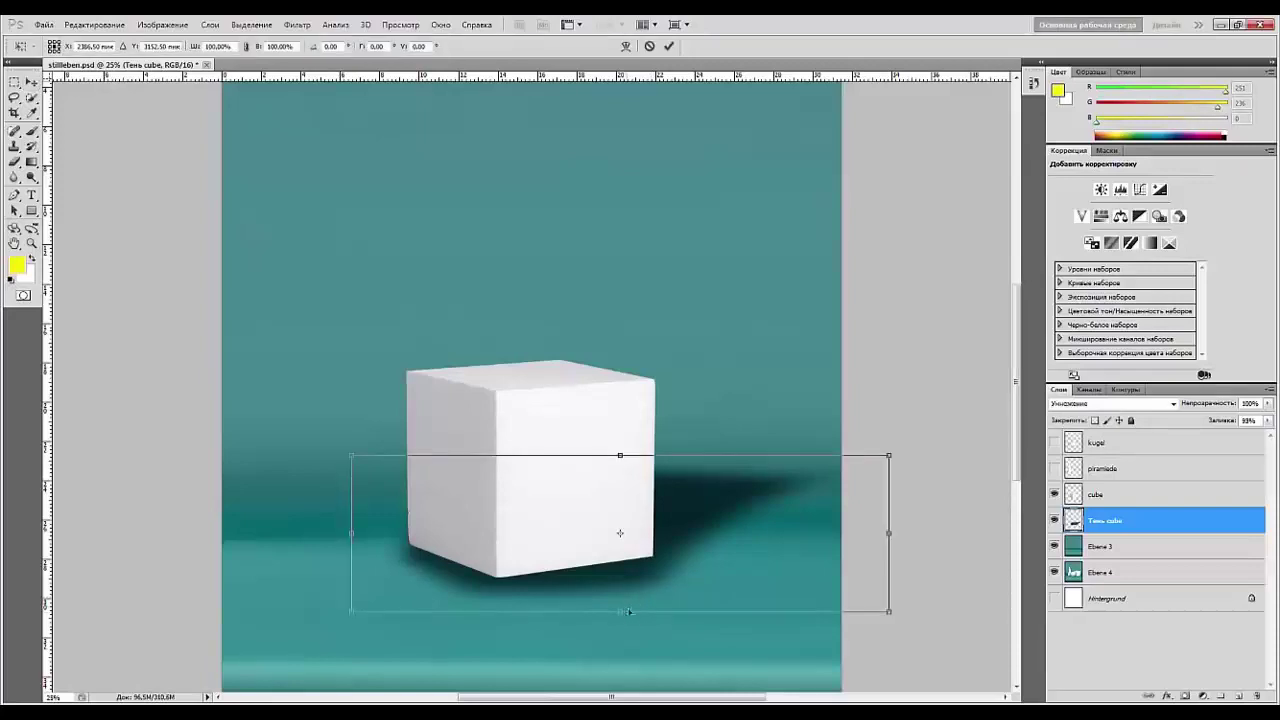
{"action": "mouse_move", "coordinate": [873, 533]}
{"action": "left_mouse_down"}
{"action": "mouse_move", "coordinate": [852, 533]}
{"action": "mouse_move", "coordinate": [871, 533]}
{"action": "left_mouse_up"}
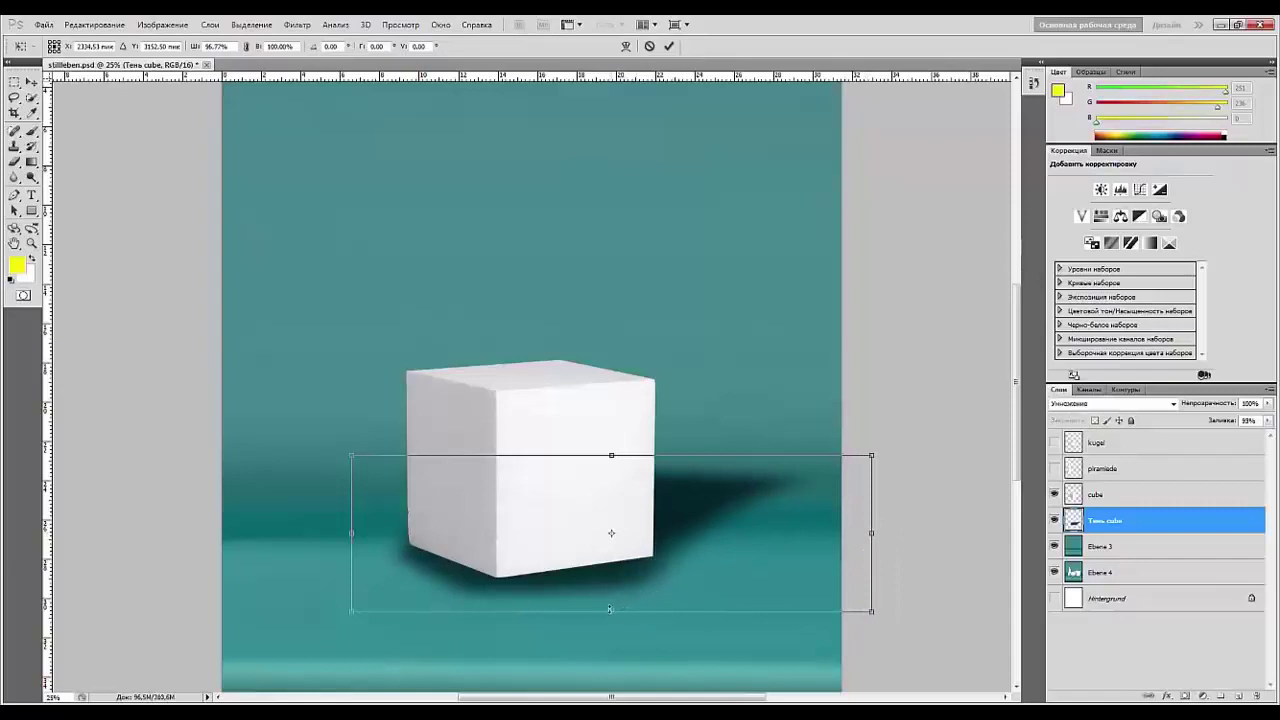
{"action": "left_click_drag", "start_coordinate": [609, 609], "coordinate": [609, 595]}
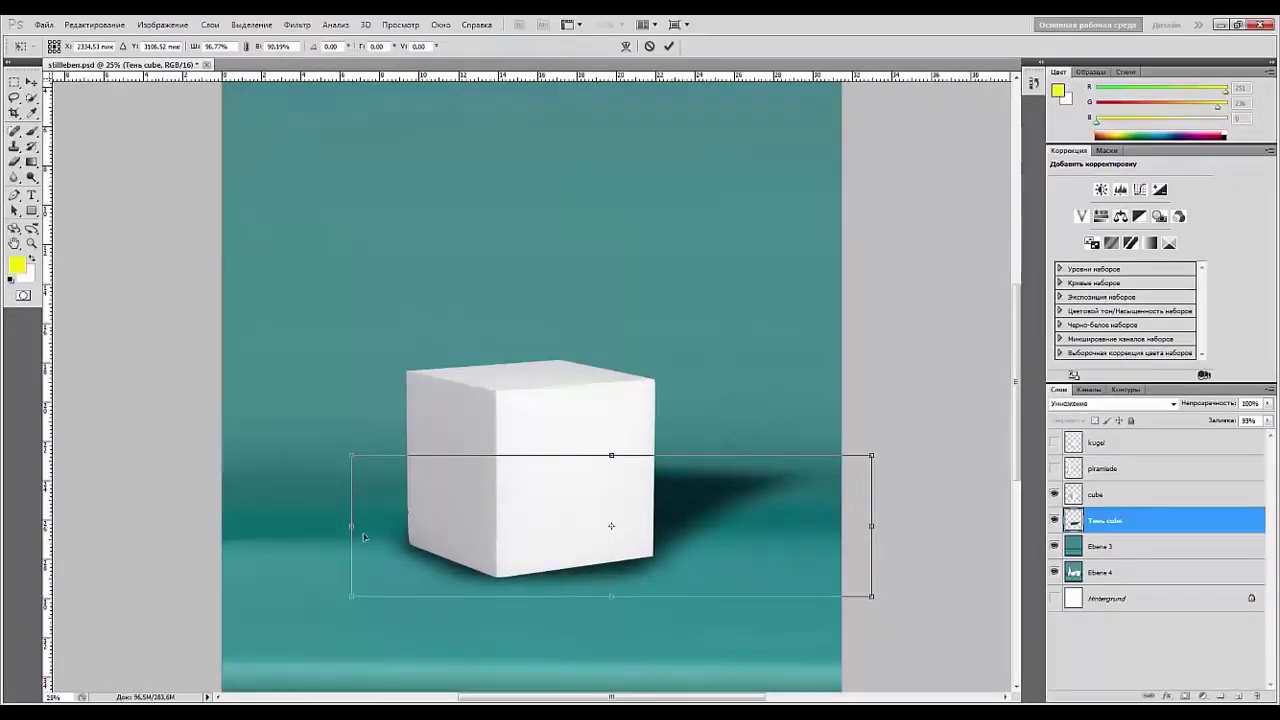
{"action": "left_click_drag", "start_coordinate": [353, 528], "coordinate": [368, 532]}
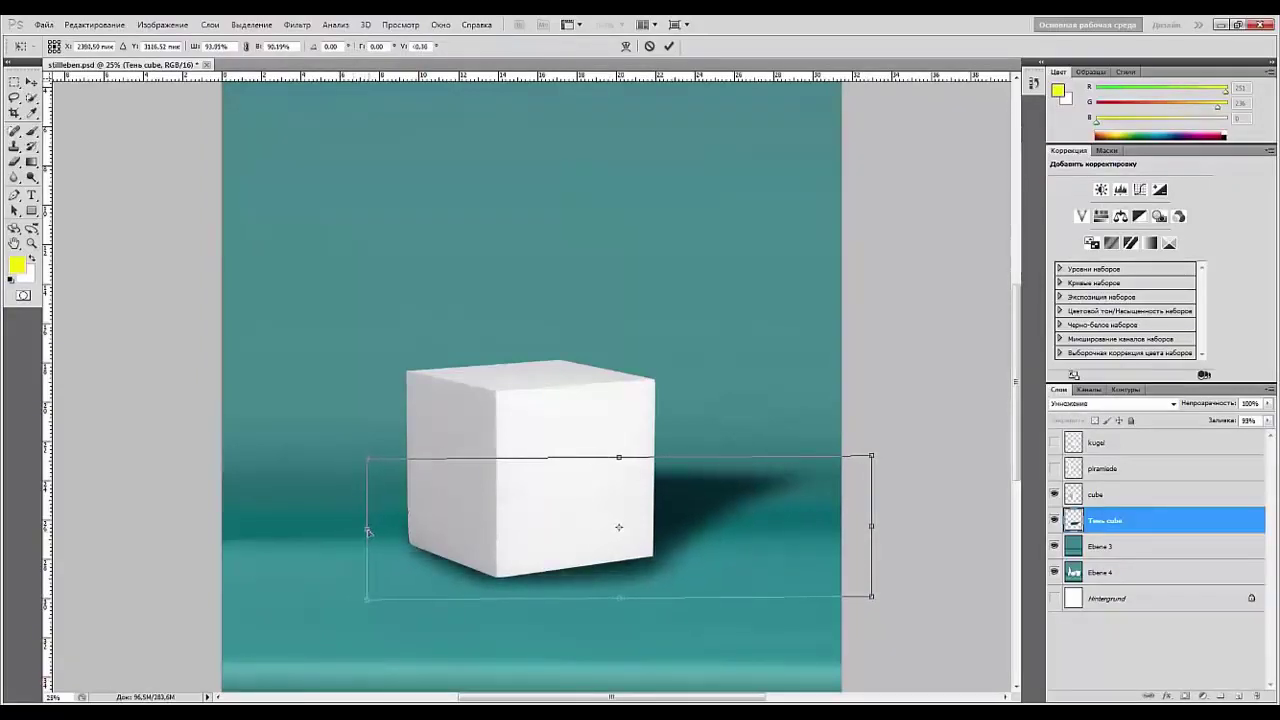
{"action": "left_click_drag", "start_coordinate": [622, 608], "coordinate": [616, 600]}
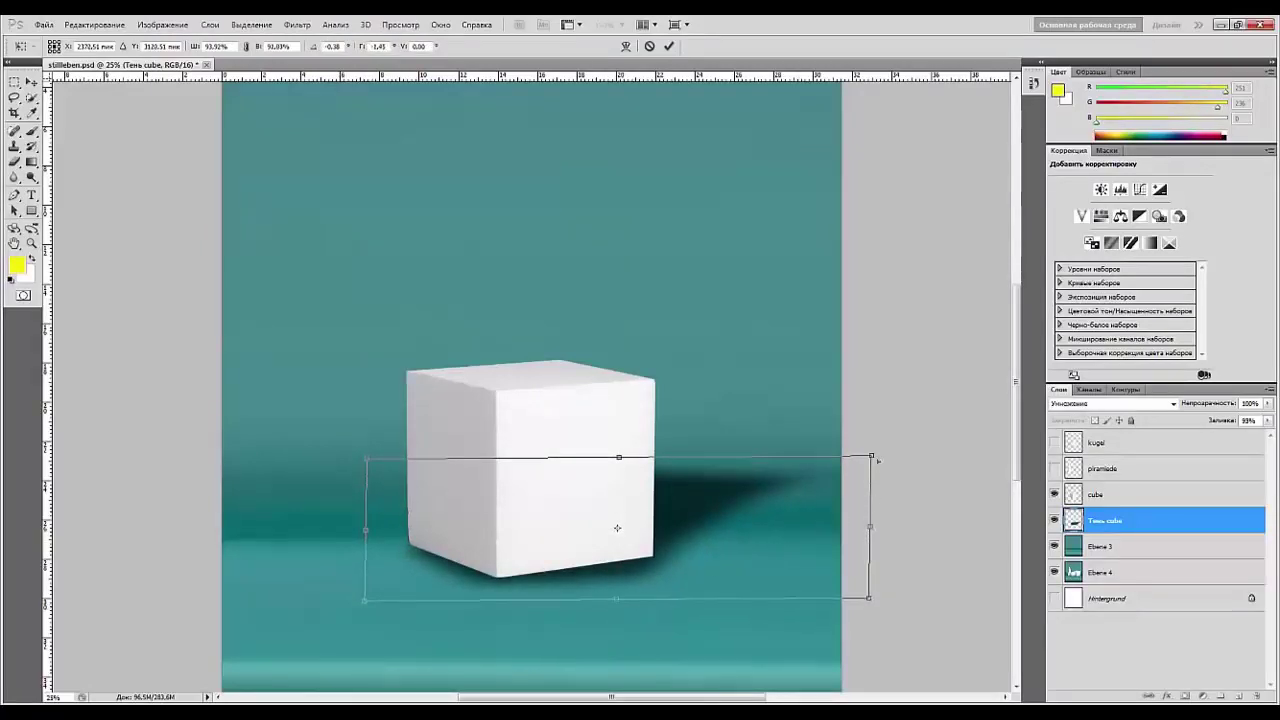
{"action": "left_click_drag", "start_coordinate": [877, 459], "coordinate": [964, 434]}
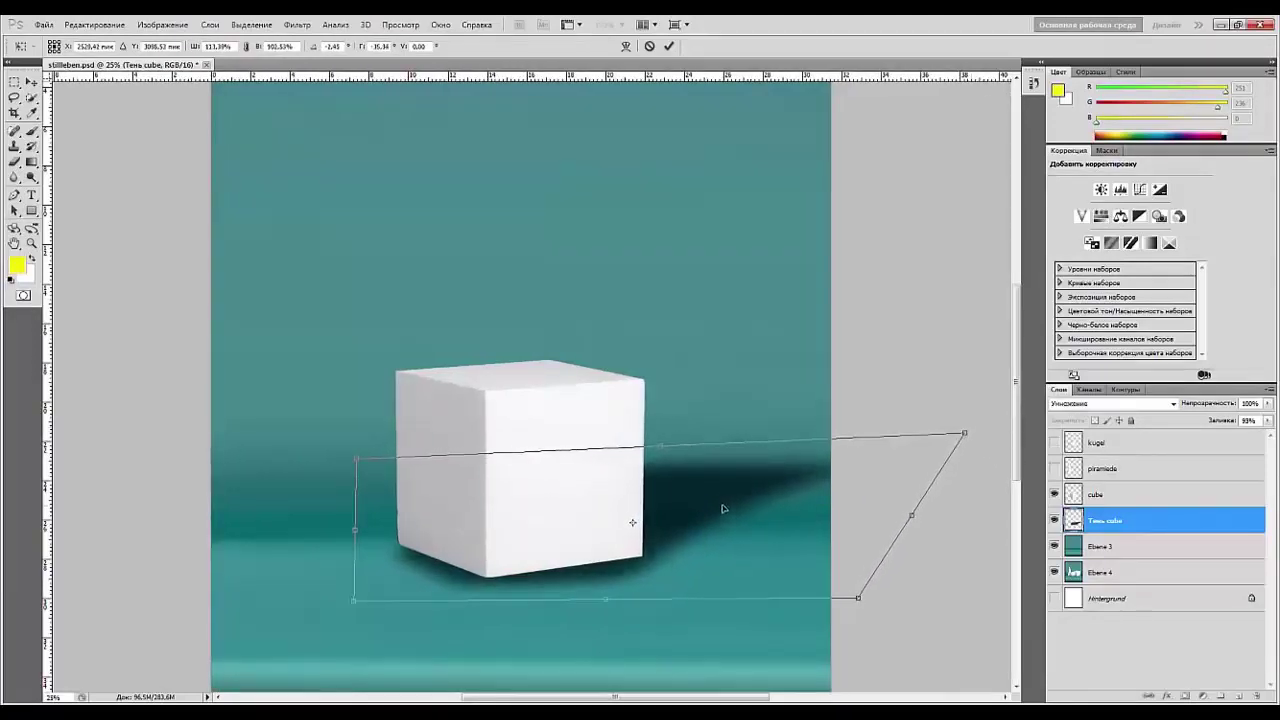
{"action": "key", "text": "Return"}
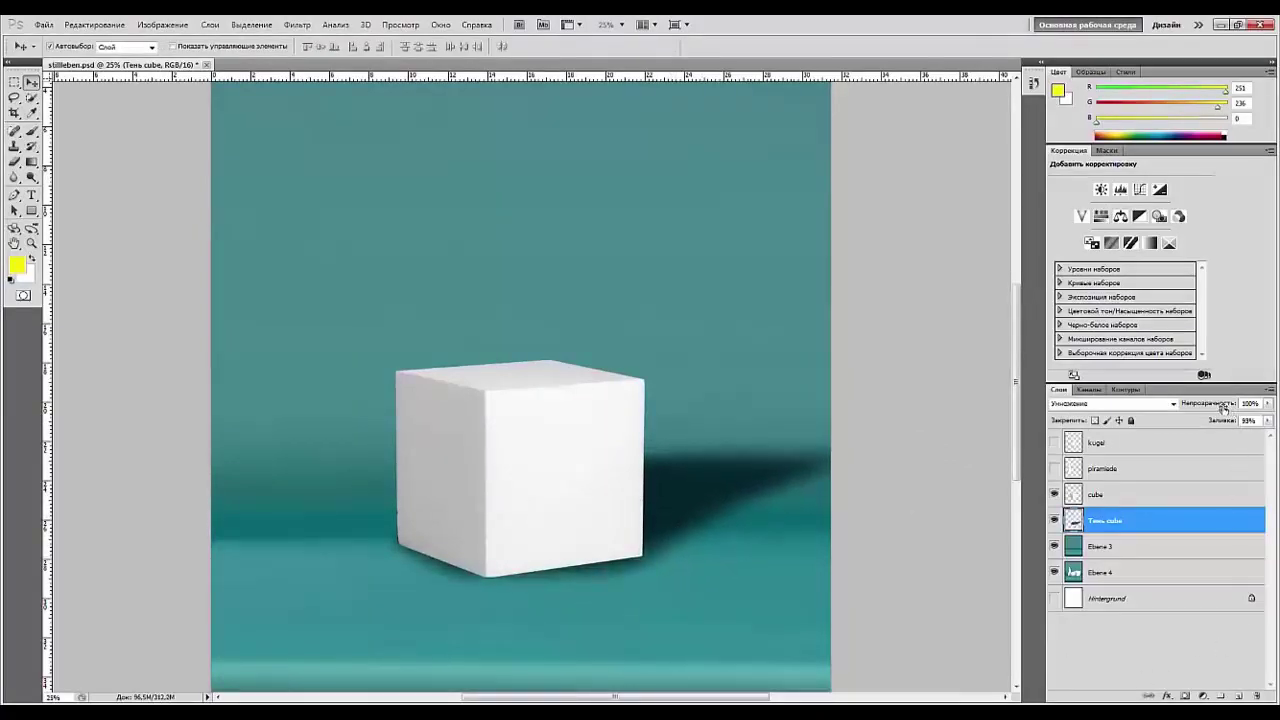
- Lower the shadow layer's opacity to 52%
{"action": "left_click_drag", "start_coordinate": [1222, 408], "coordinate": [1195, 406]}
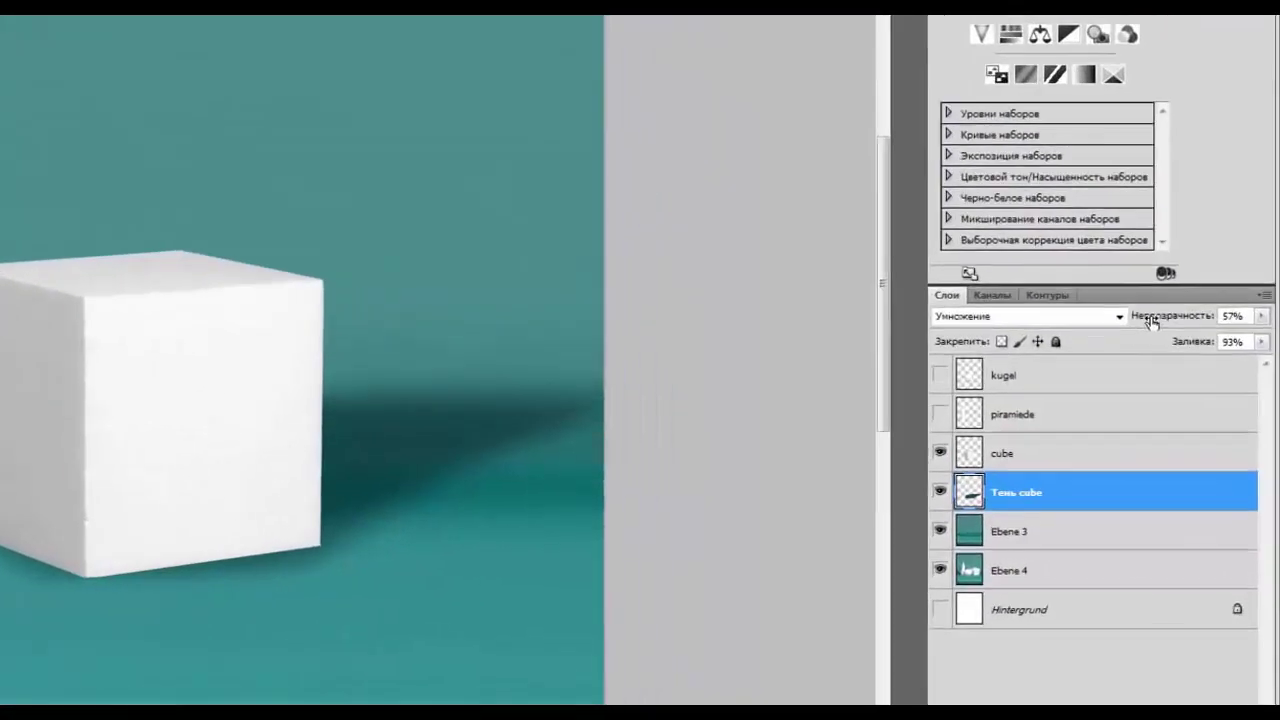
{"action": "left_click_drag", "start_coordinate": [1152, 321], "coordinate": [1135, 320]}
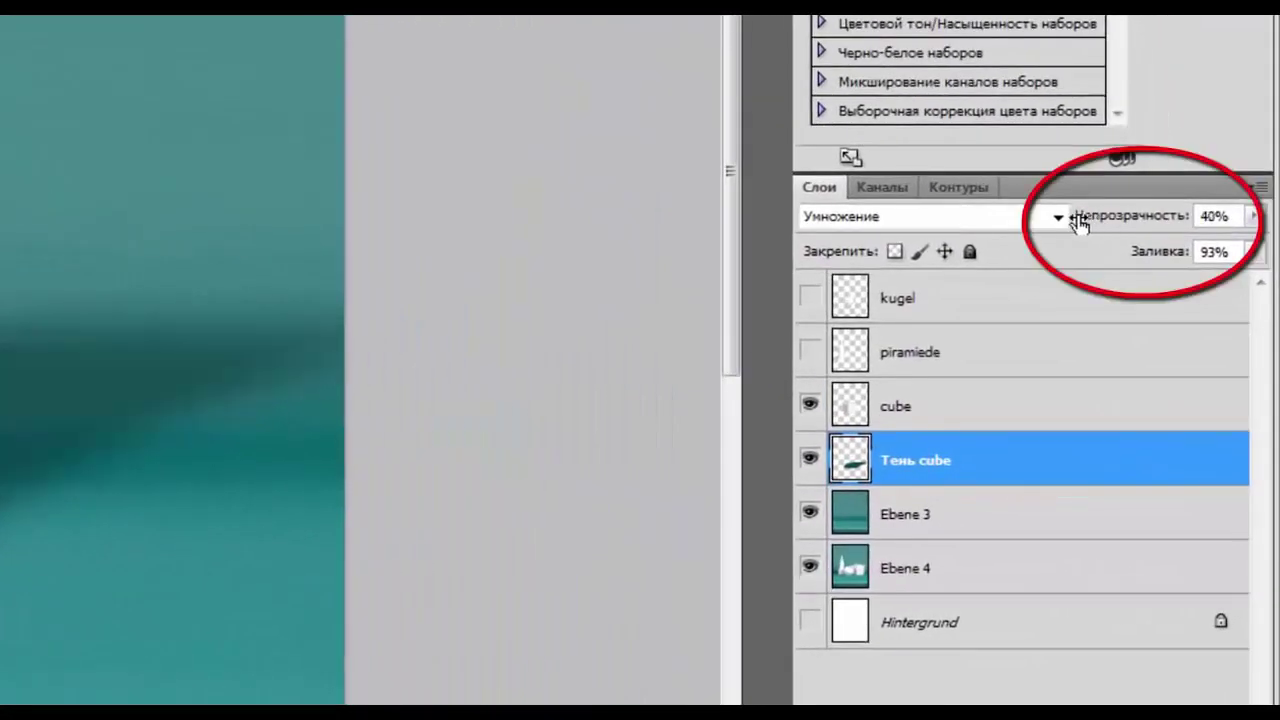
{"action": "left_click_drag", "start_coordinate": [1080, 222], "coordinate": [1093, 220]}
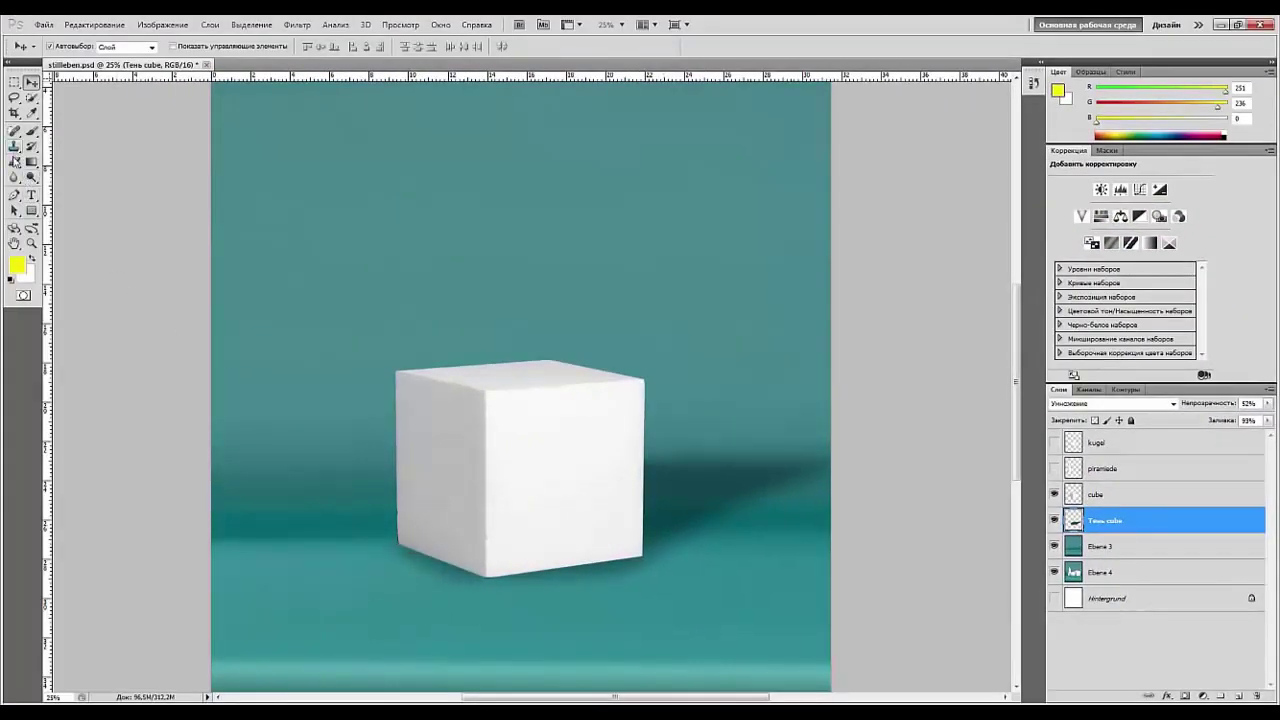
- Fade the shadow's far end with an 862 px Eraser at 0% hardness and 22% opacity, and raise the layer's opacity to about 86%
{"action": "left_click", "coordinate": [15, 163]}
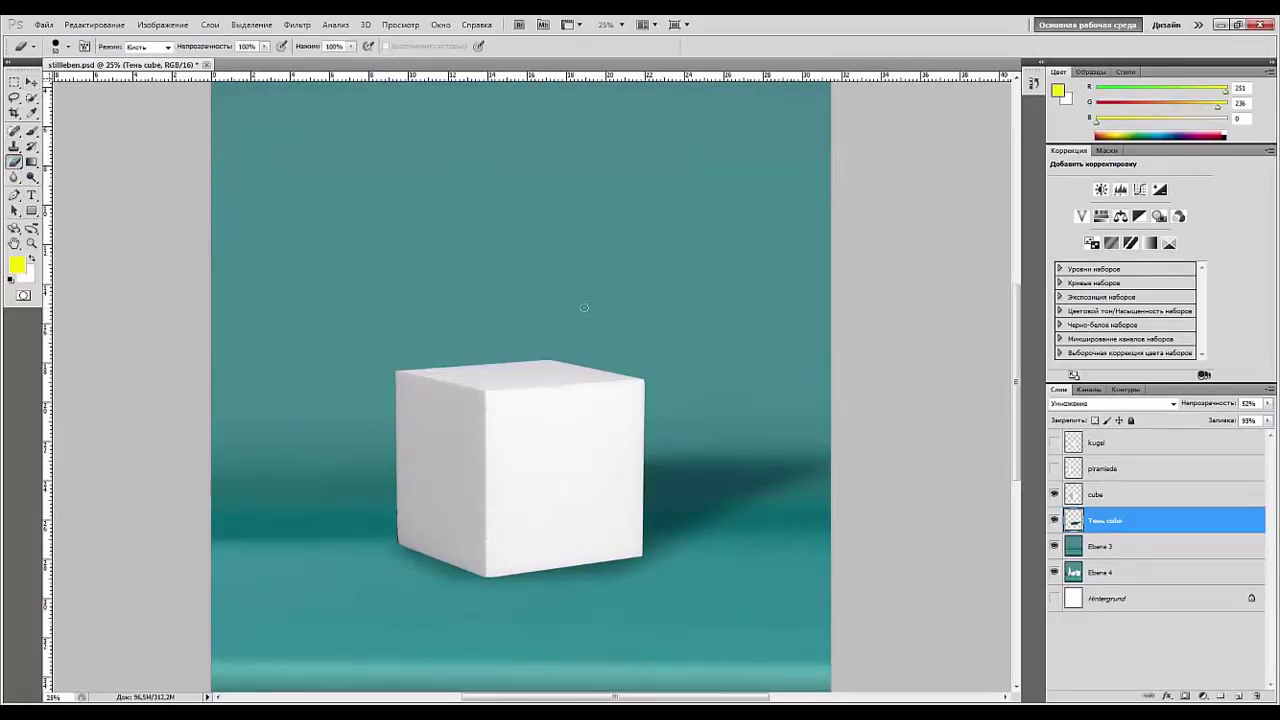
{"action": "right_click", "coordinate": [584, 307]}
{"action": "left_click_drag", "start_coordinate": [618, 332], "coordinate": [625, 337]}
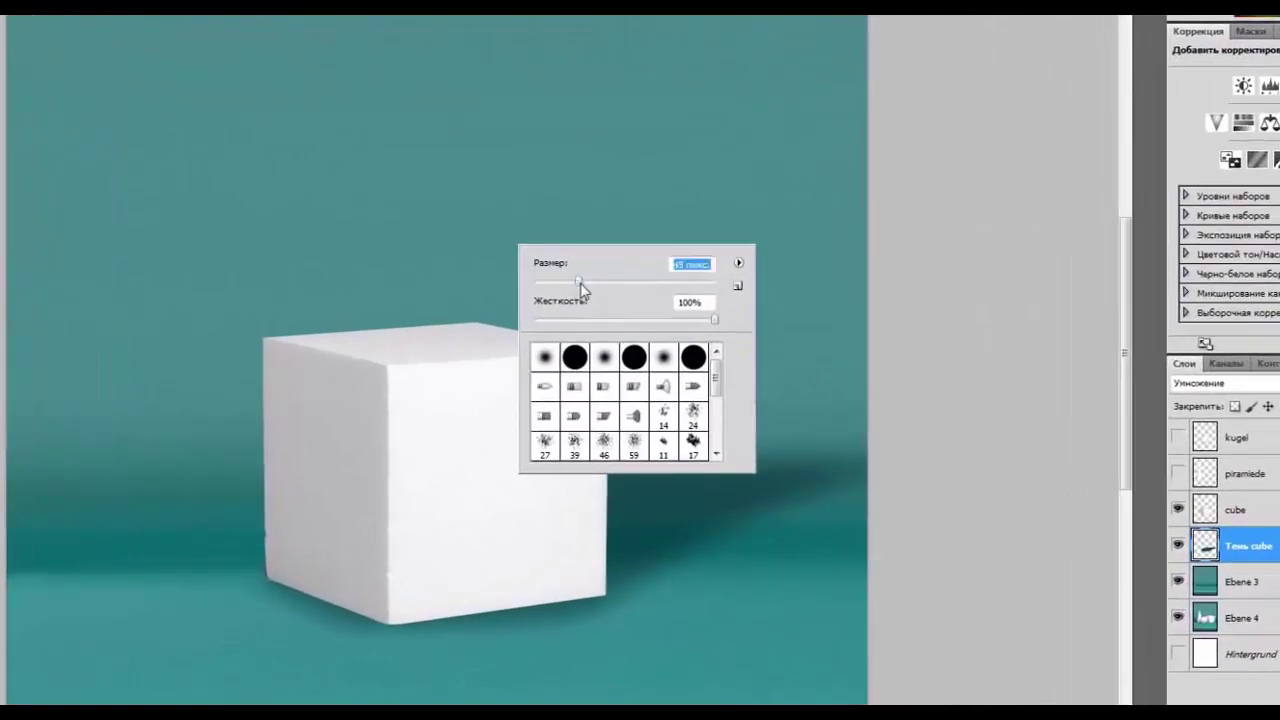
{"action": "mouse_move", "coordinate": [583, 289]}
{"action": "left_mouse_down"}
{"action": "mouse_move", "coordinate": [696, 288]}
{"action": "mouse_move", "coordinate": [710, 323]}
{"action": "mouse_move", "coordinate": [534, 320]}
{"action": "left_mouse_up"}
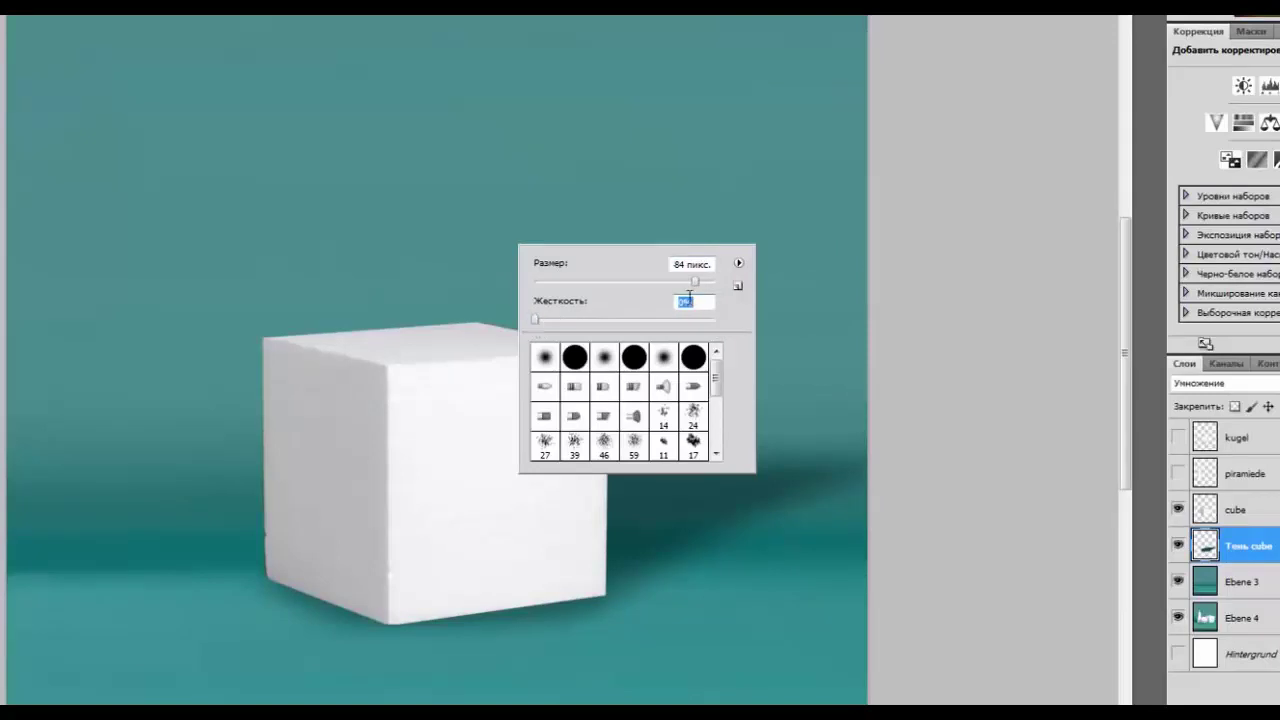
{"action": "left_click_drag", "start_coordinate": [696, 283], "coordinate": [706, 288]}
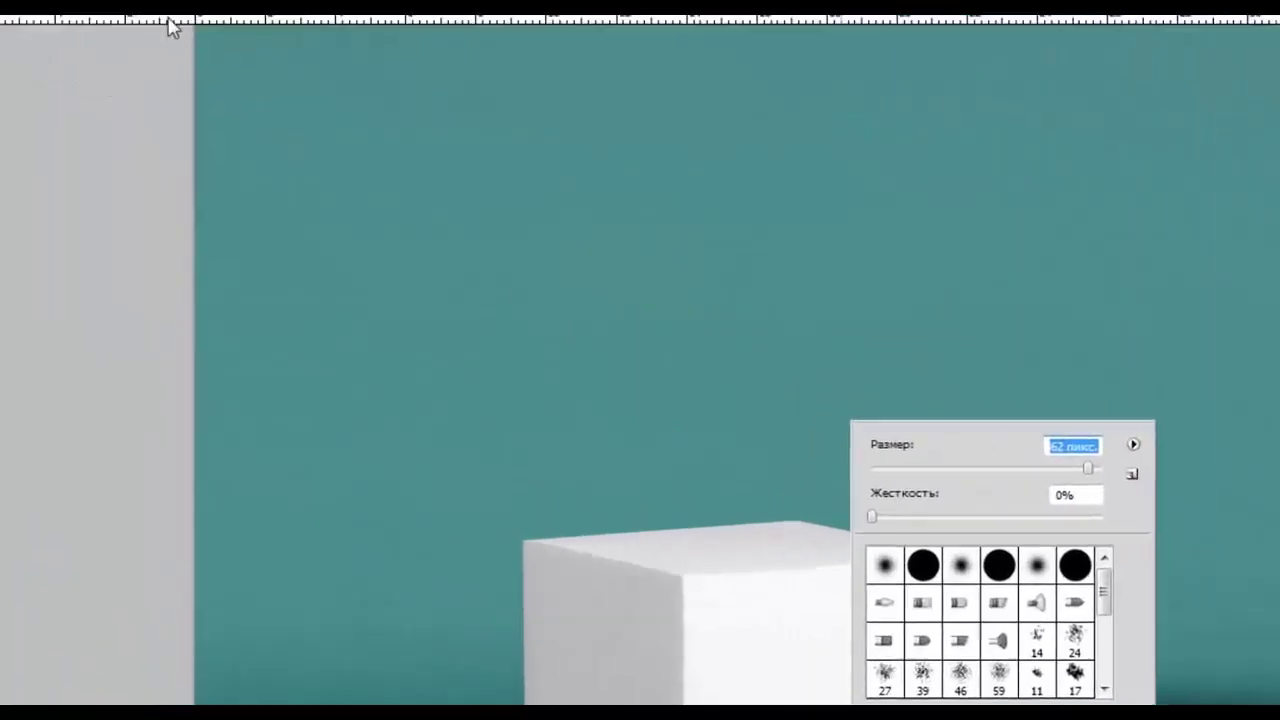
{"action": "key", "text": "Return"}
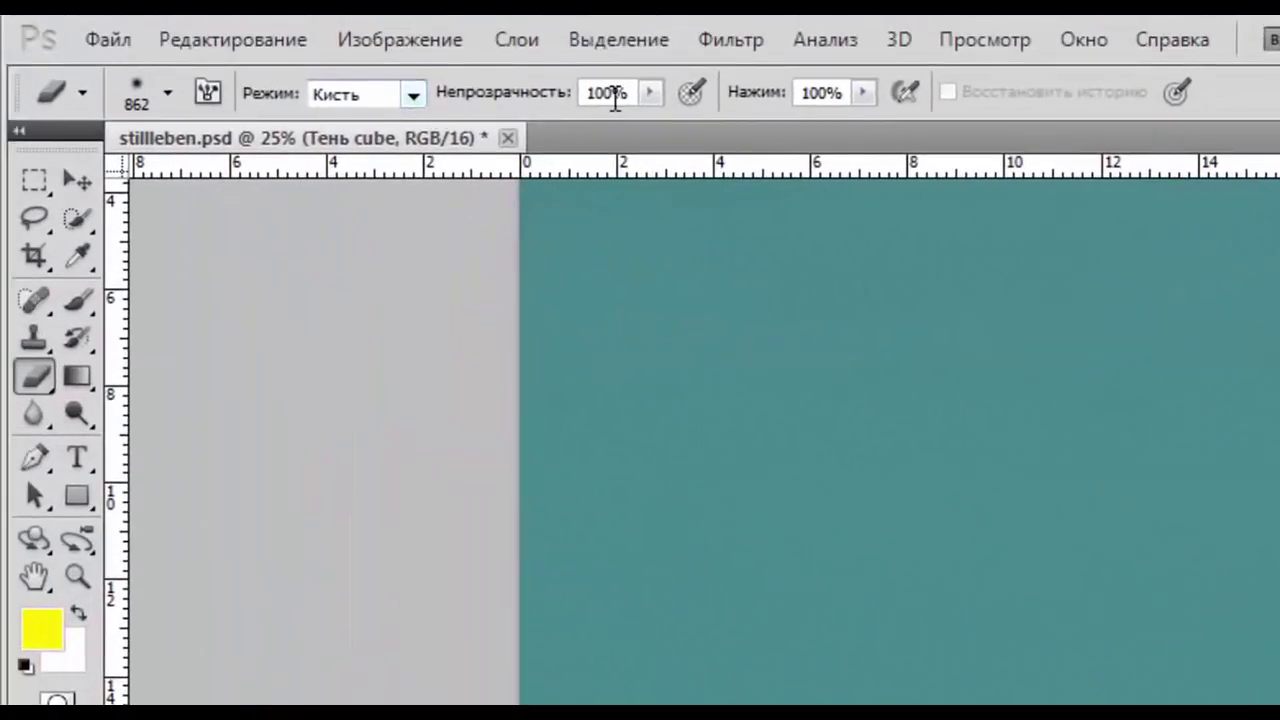
{"action": "left_click_drag", "start_coordinate": [557, 103], "coordinate": [423, 103]}
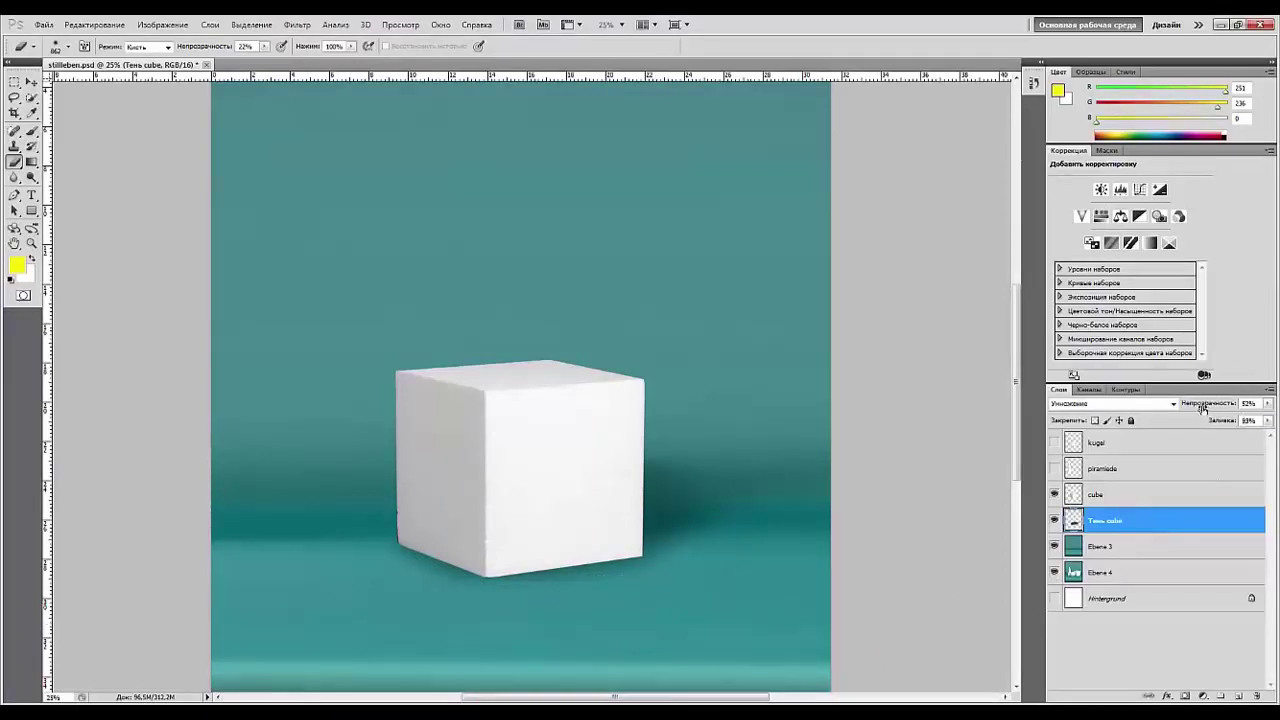
{"action": "left_click_drag", "start_coordinate": [1203, 408], "coordinate": [1226, 408]}
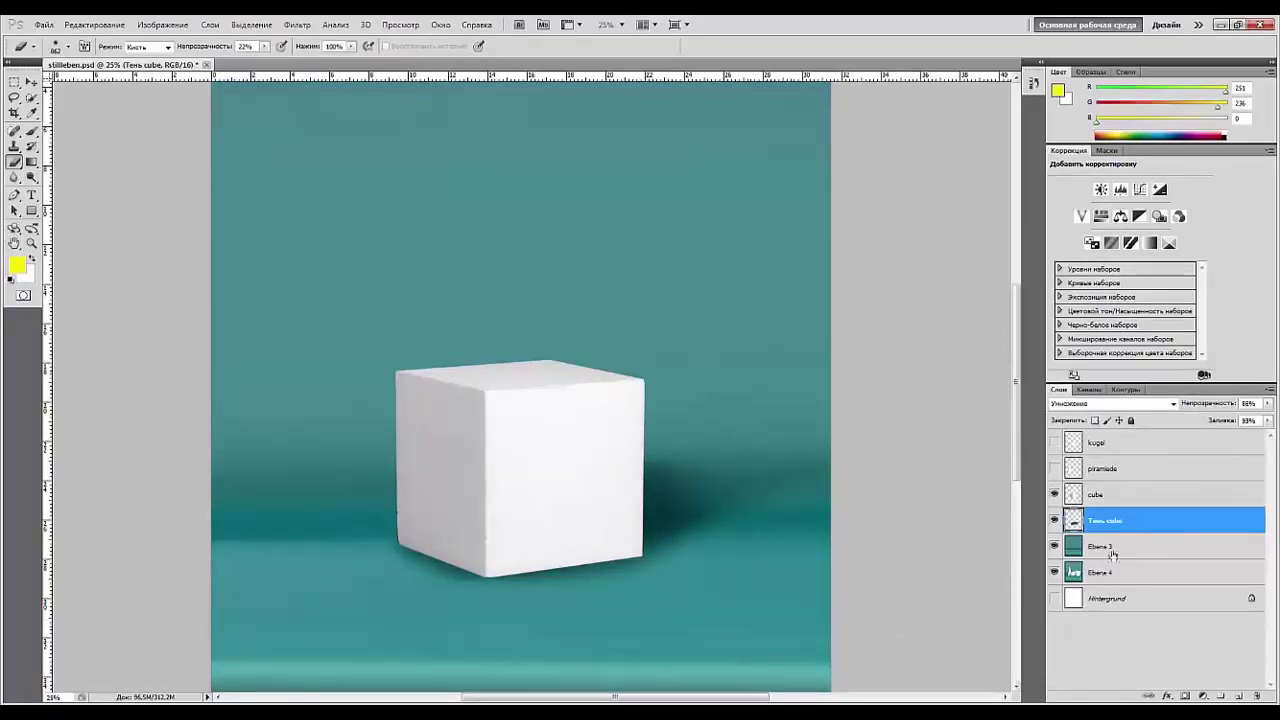
- Flatten the shadow layer to about 79% height with Free Transform and shift it tight under the cube's base
{"action": "key", "text": "ctrl+t"}
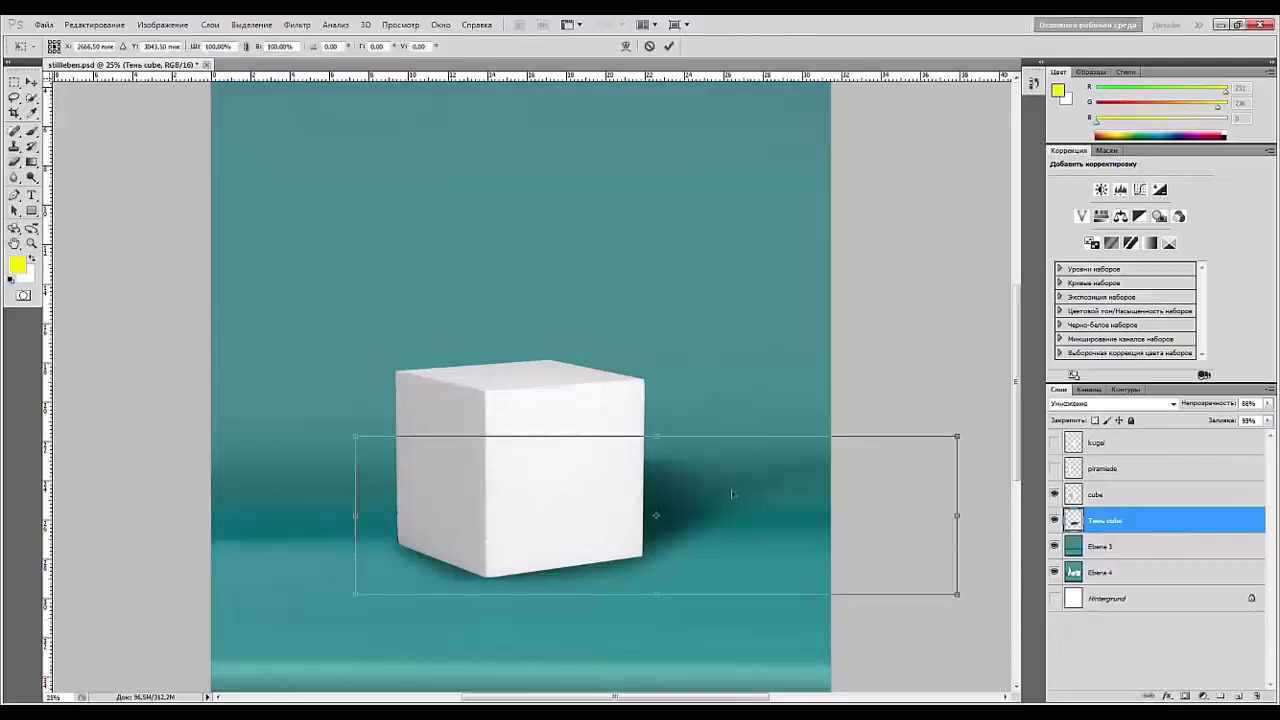
{"action": "mouse_move", "coordinate": [657, 444]}
{"action": "left_mouse_down"}
{"action": "mouse_move", "coordinate": [654, 490]}
{"action": "mouse_move", "coordinate": [655, 466]}
{"action": "left_mouse_up"}
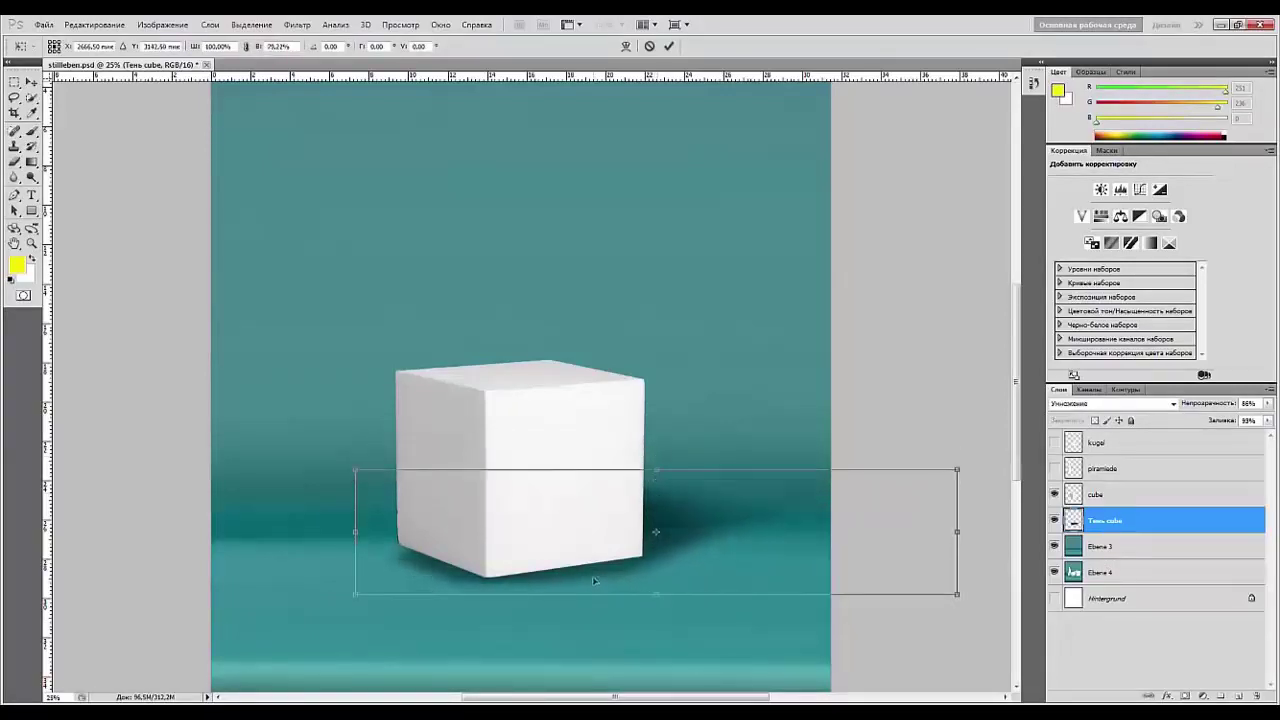
{"action": "left_click_drag", "start_coordinate": [595, 581], "coordinate": [595, 574]}
{"action": "key", "text": "Right"}
{"action": "key", "text": "Right"}
{"action": "key", "text": "Right"}
{"action": "key", "text": "Right"}
{"action": "key", "text": "Right"}
{"action": "key", "text": "Down"}
{"action": "key", "text": "Down"}
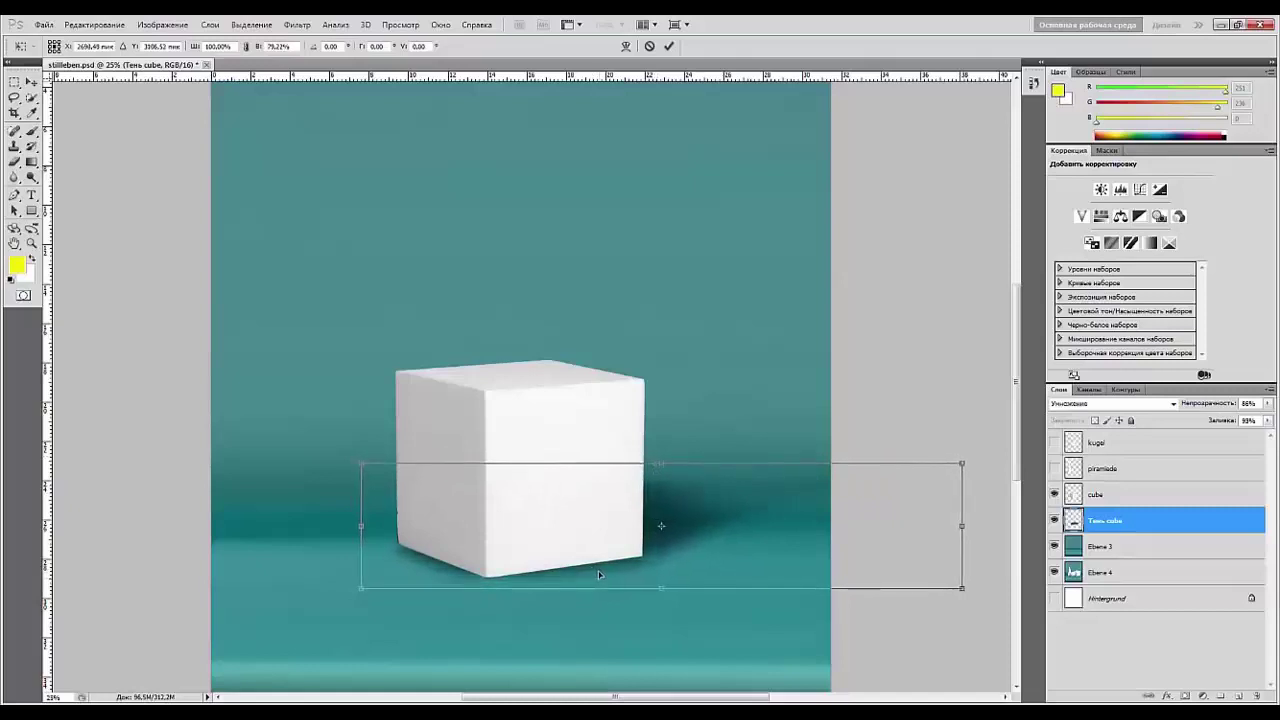
{"action": "key", "text": "Return"}
{"action": "key", "text": "b"}
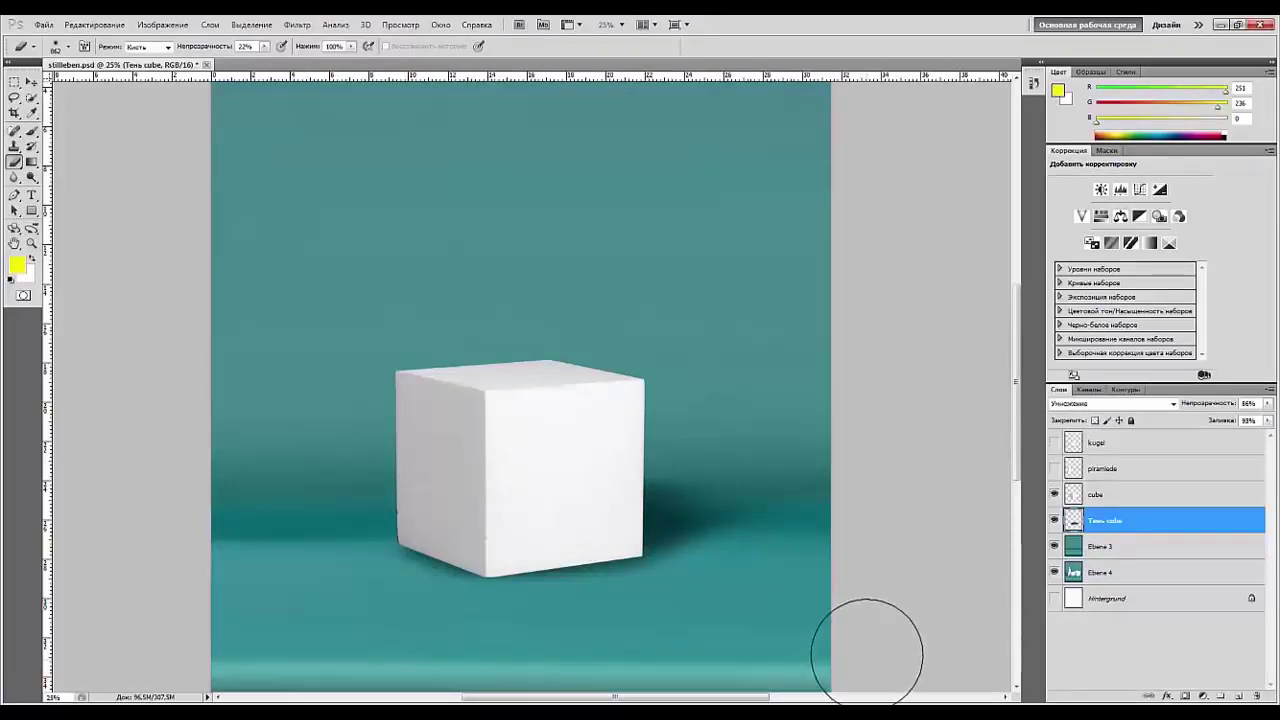
- Show the kugel layer and hide the cube and its shadow layer
{"action": "left_click", "coordinate": [1054, 442]}
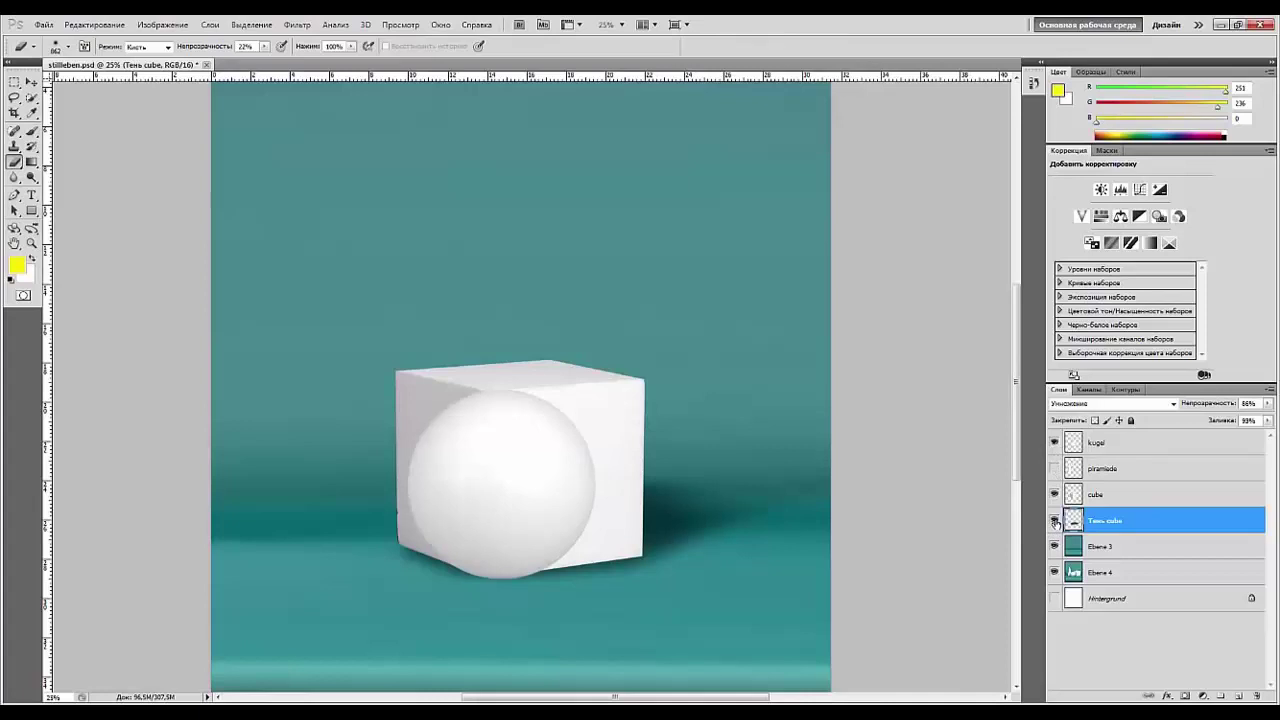
{"action": "left_click", "coordinate": [1054, 520]}
{"action": "left_click", "coordinate": [1054, 496]}
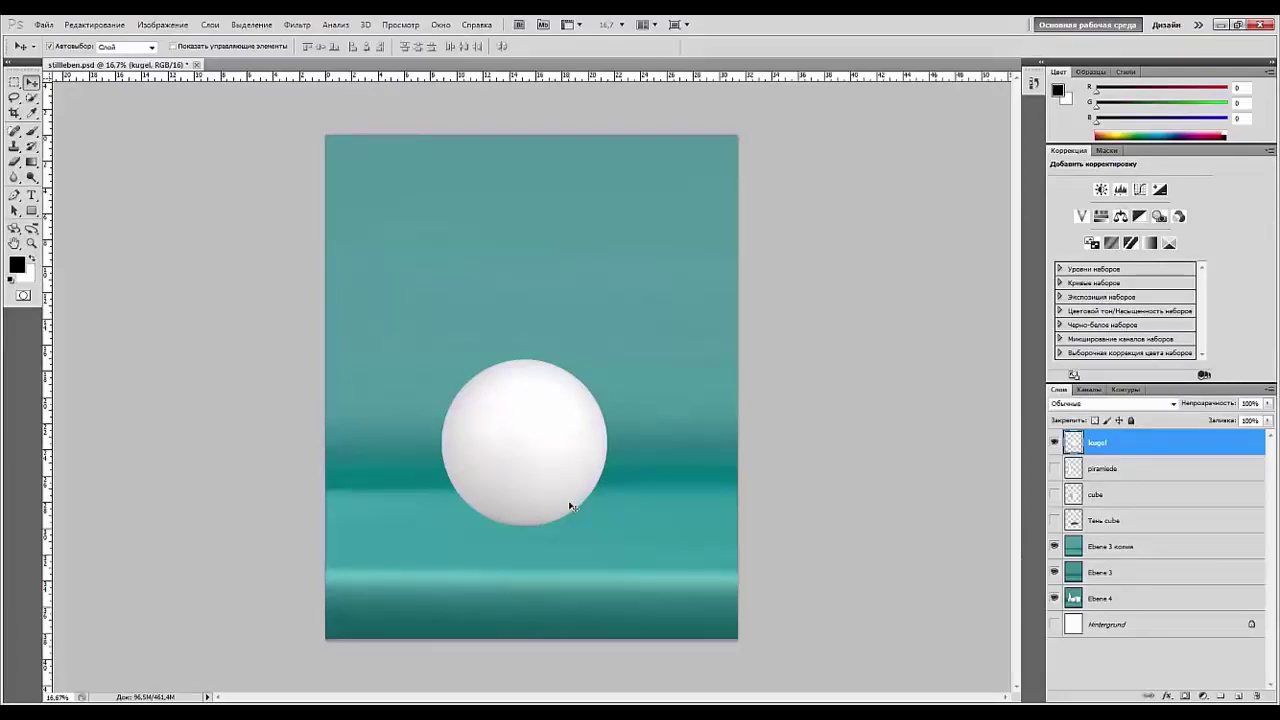
- Move the sphere on the kugel layer slightly right and down so it is centred horizontally and rests on the floor
{"action": "key", "text": "shift+Right"}
{"action": "key", "text": "shift+Right"}
{"action": "key", "text": "shift+Right"}
{"action": "key", "text": "shift+Right"}
{"action": "key", "text": "shift+Down"}
{"action": "key", "text": "shift+Down"}
{"action": "key", "text": "shift+Down"}
{"action": "key", "text": "shift+Down"}
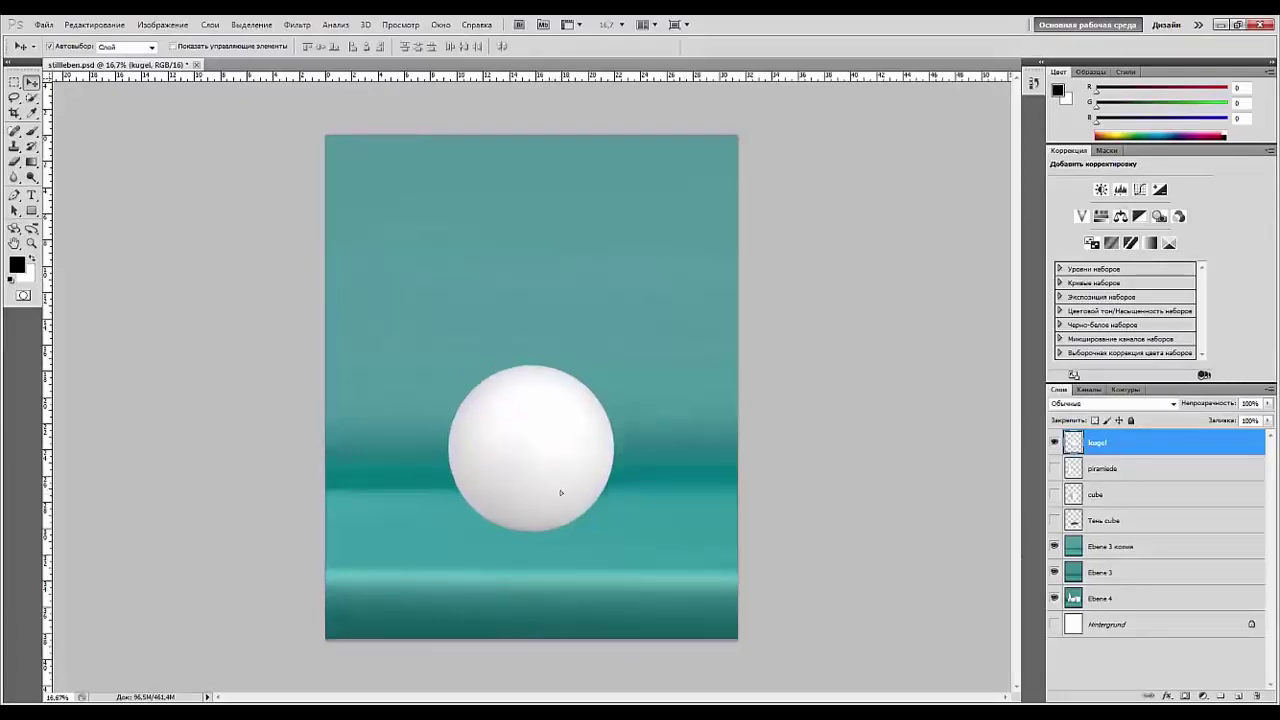
{"action": "key", "text": "shift+Down"}
{"action": "key", "text": "shift+Down"}
{"action": "key", "text": "shift+Down"}
{"action": "key", "text": "shift+Down"}
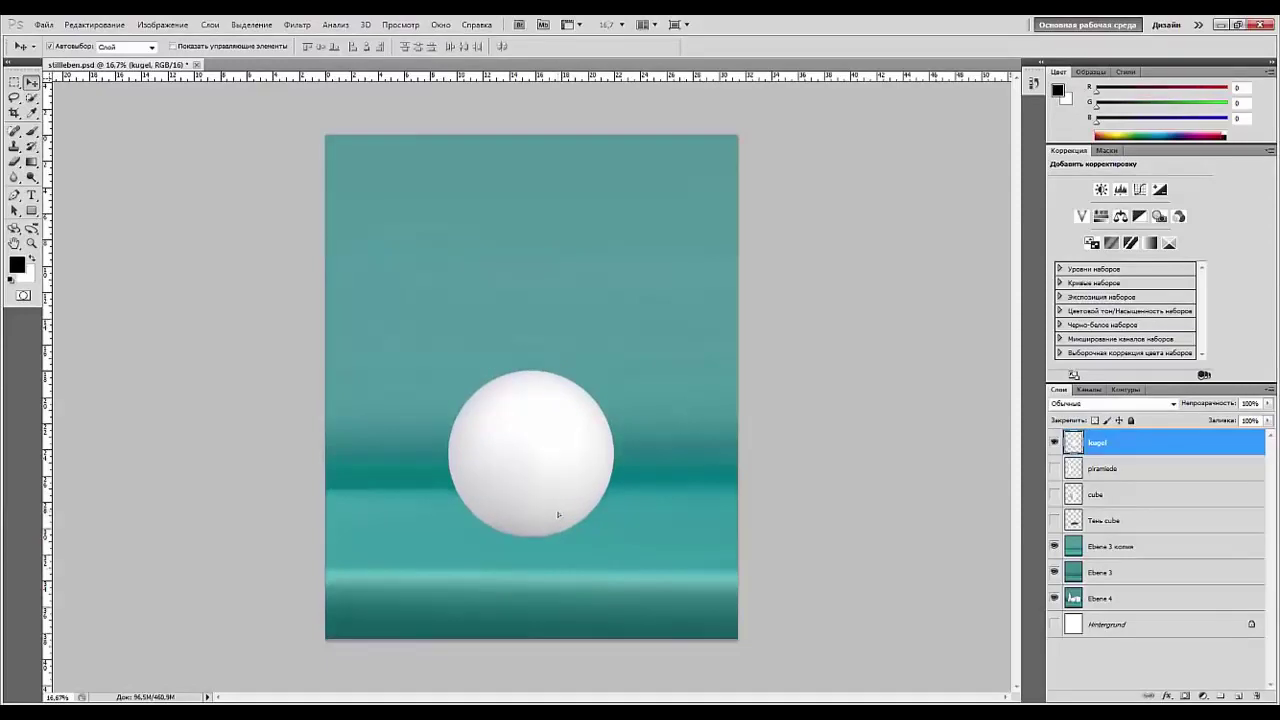
{"action": "key", "text": "shift+Up"}
{"action": "key", "text": "shift+Up"}
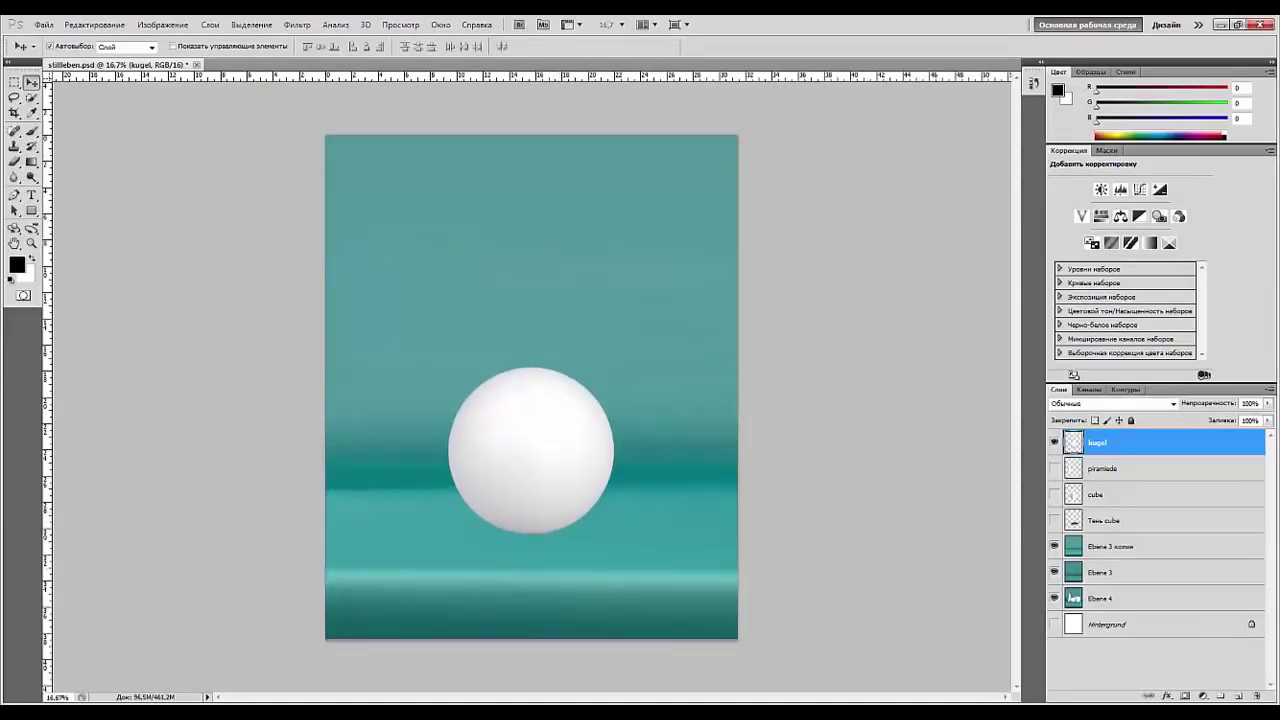
- Examine the shadow beneath the sphere in the reference photo stillleben-01.psd and return to the working document
{"action": "mouse_move", "coordinate": [230, 715]}
{"action": "left_click", "coordinate": [216, 692]}
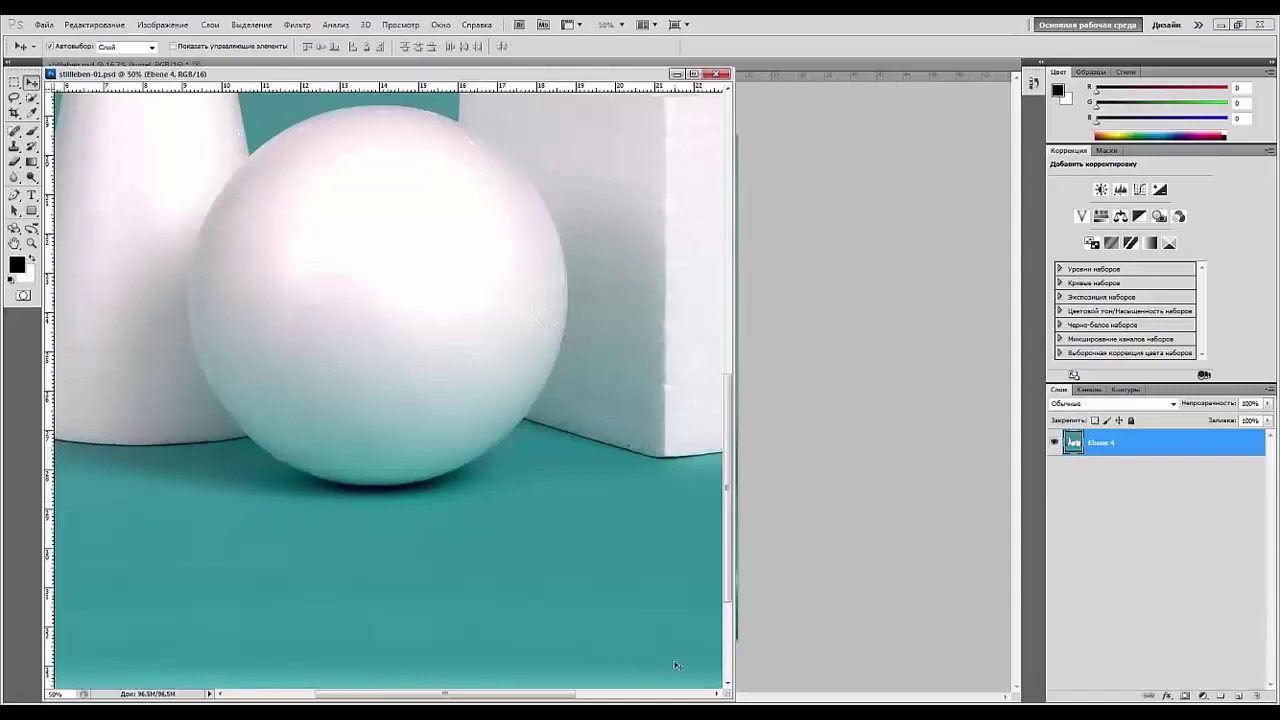
{"action": "left_click", "coordinate": [676, 75]}
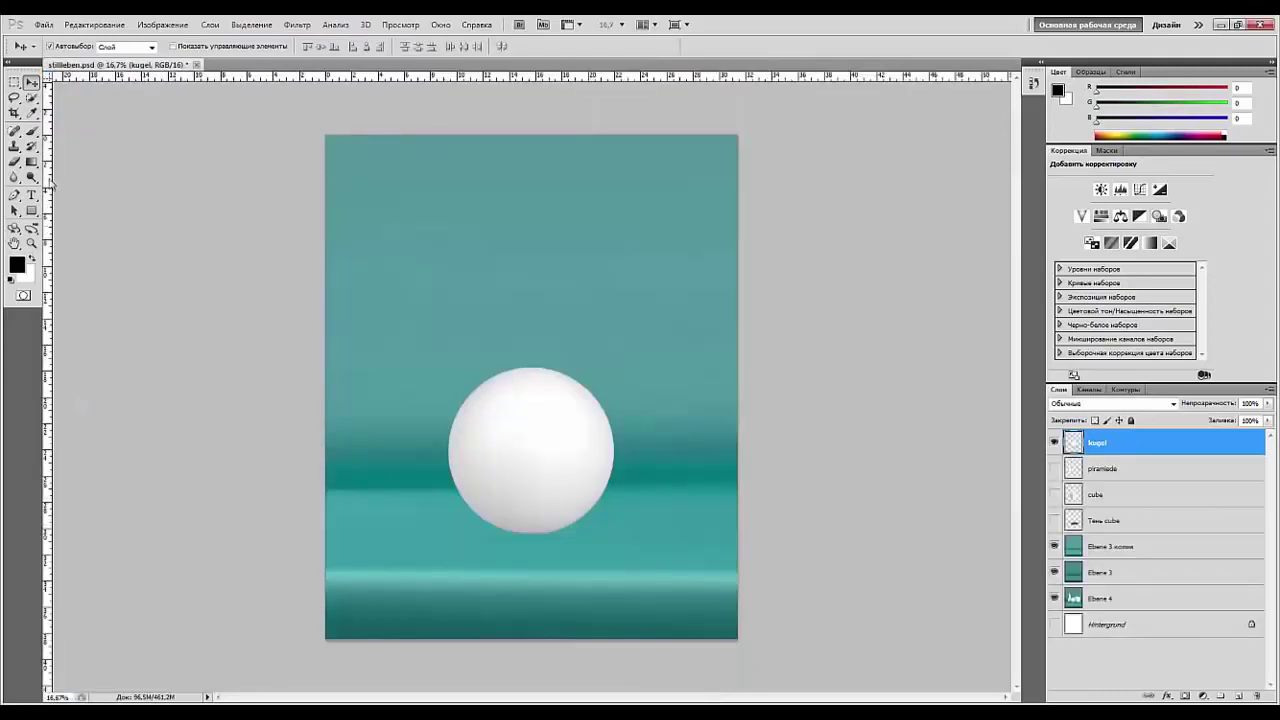
- Sample the dark teal of the background for the Gradient tool and darken the foreground colour to #013c3f
{"action": "left_click", "coordinate": [33, 163]}
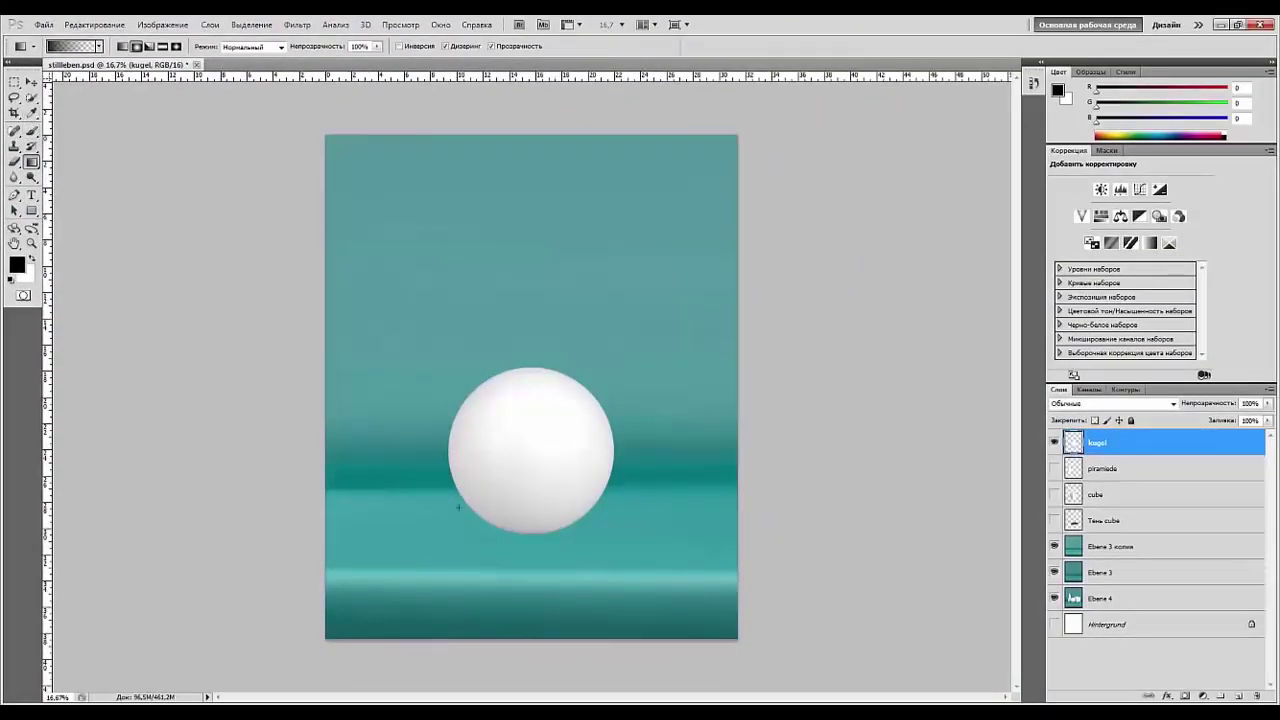
{"action": "left_click", "coordinate": [374, 473], "text": "alt"}
{"action": "left_click", "coordinate": [16, 265]}
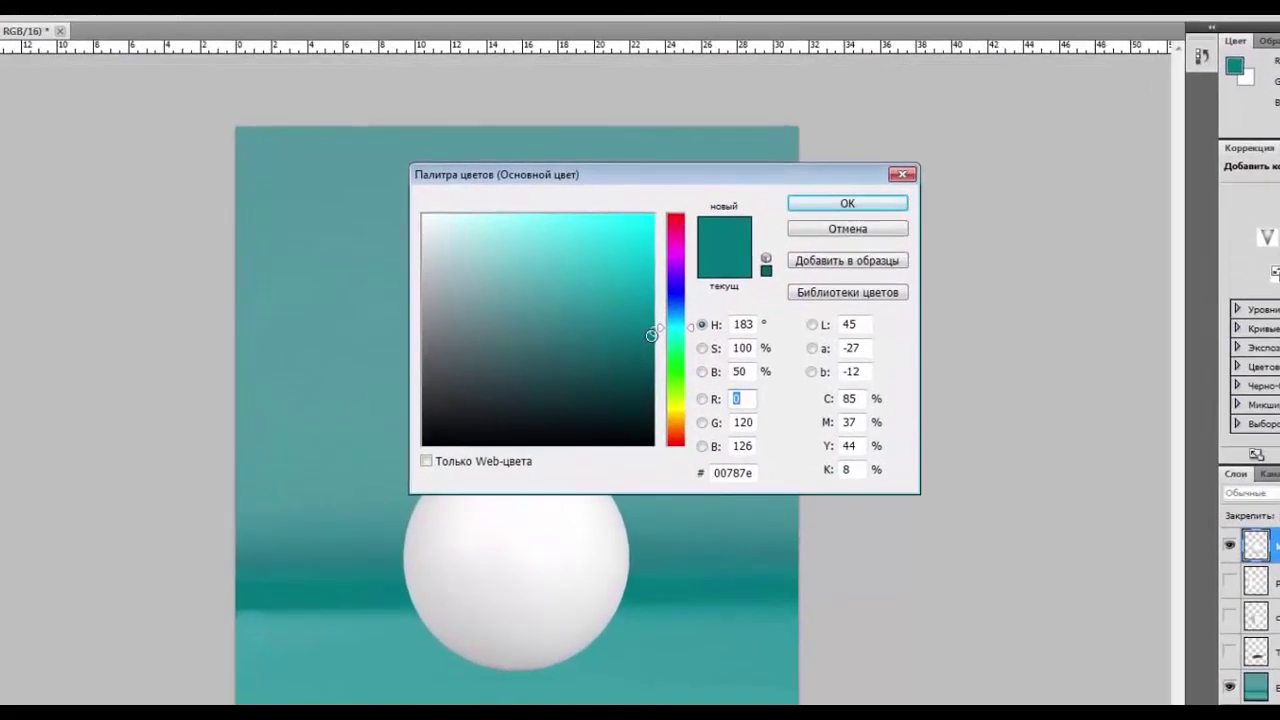
{"action": "mouse_move", "coordinate": [637, 326]}
{"action": "left_mouse_down"}
{"action": "mouse_move", "coordinate": [632, 381]}
{"action": "mouse_move", "coordinate": [643, 363]}
{"action": "mouse_move", "coordinate": [650, 388]}
{"action": "left_mouse_up"}
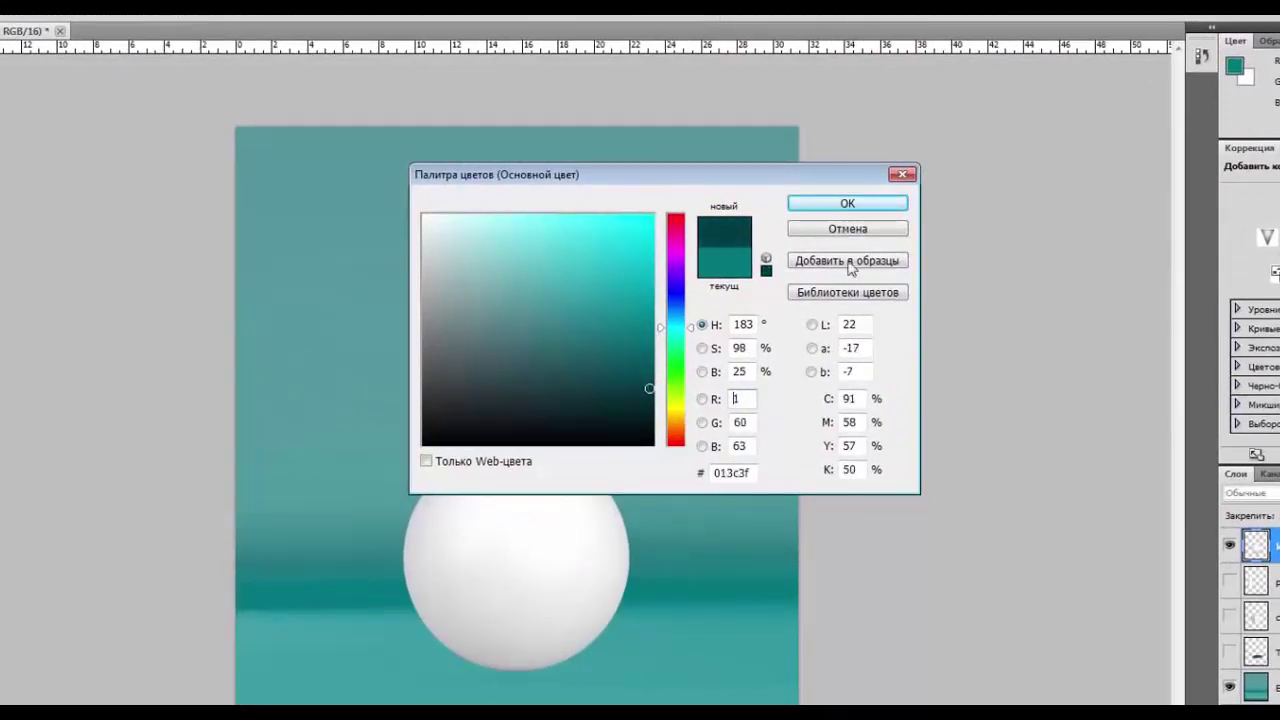
{"action": "left_click", "coordinate": [849, 205]}
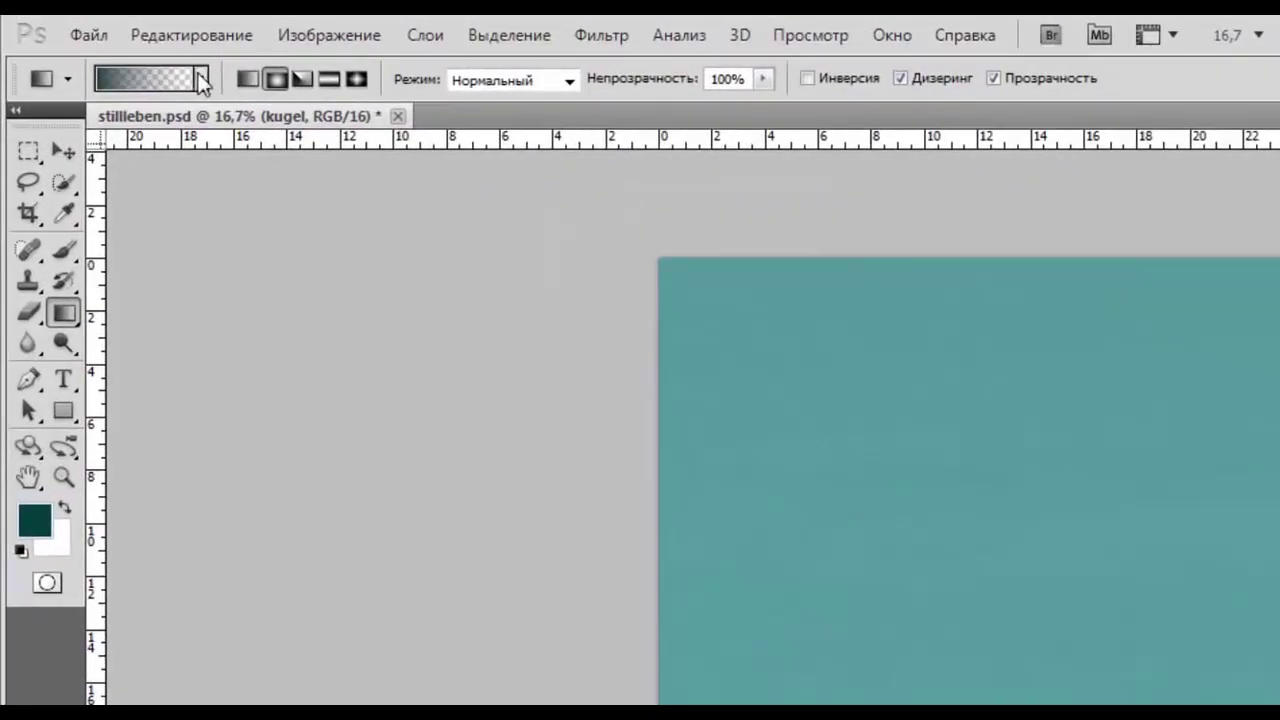
- Set up a radial gradient from the foreground colour to transparent and add a new layer above the kugel layer
{"action": "left_click", "coordinate": [201, 80]}
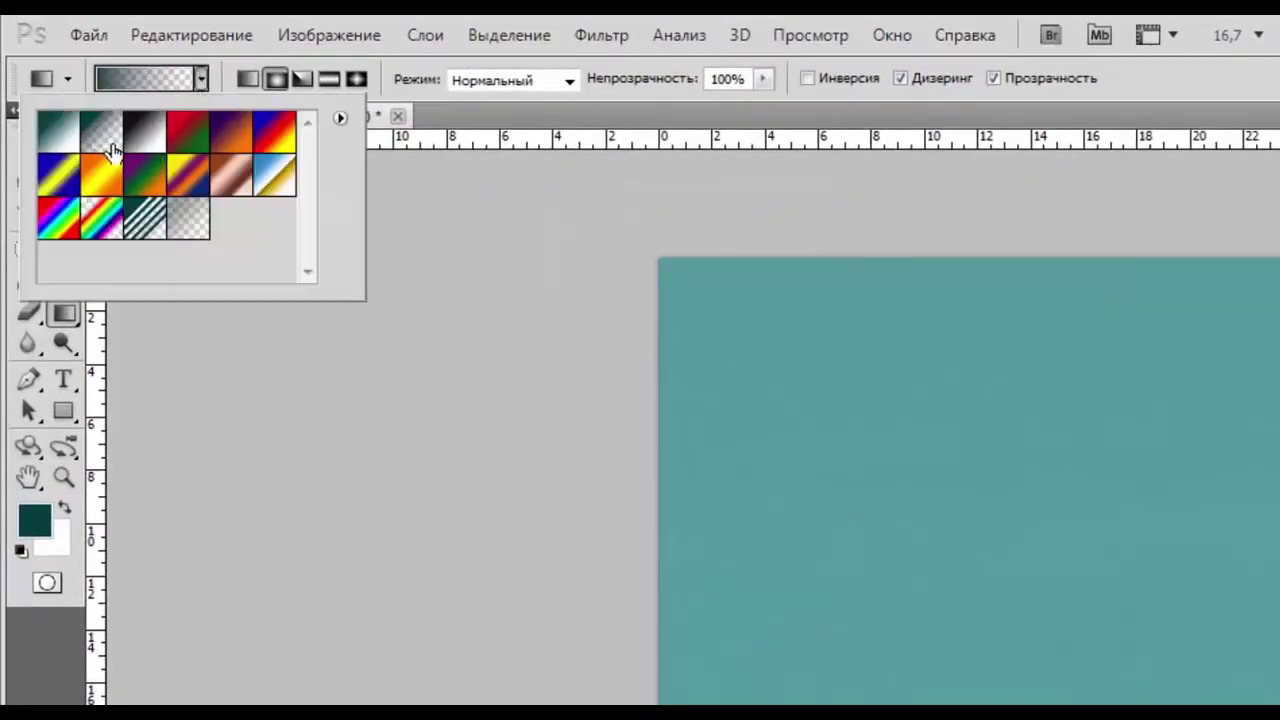
{"action": "left_click", "coordinate": [273, 81]}
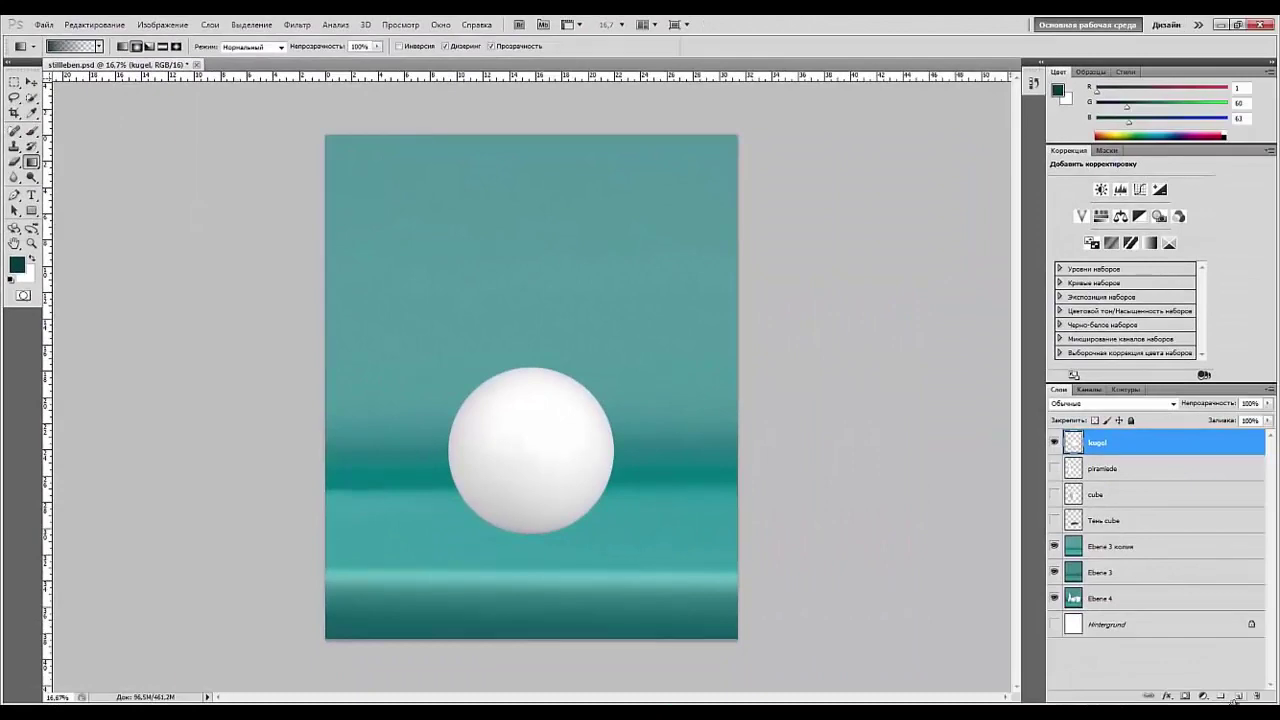
{"action": "left_click", "coordinate": [1238, 697]}
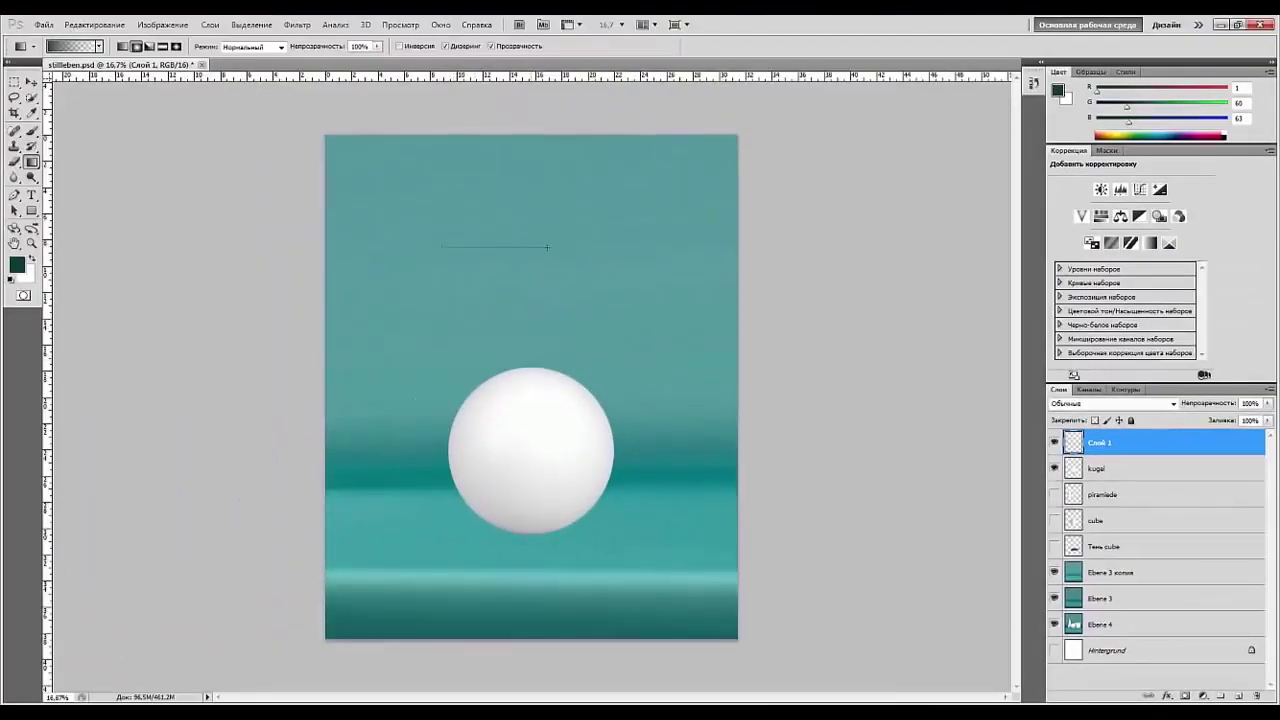
- Draw a radial gradient blob above the sphere on the new layer and move it slightly right and down
{"action": "left_click_drag", "start_coordinate": [559, 247], "coordinate": [560, 248]}
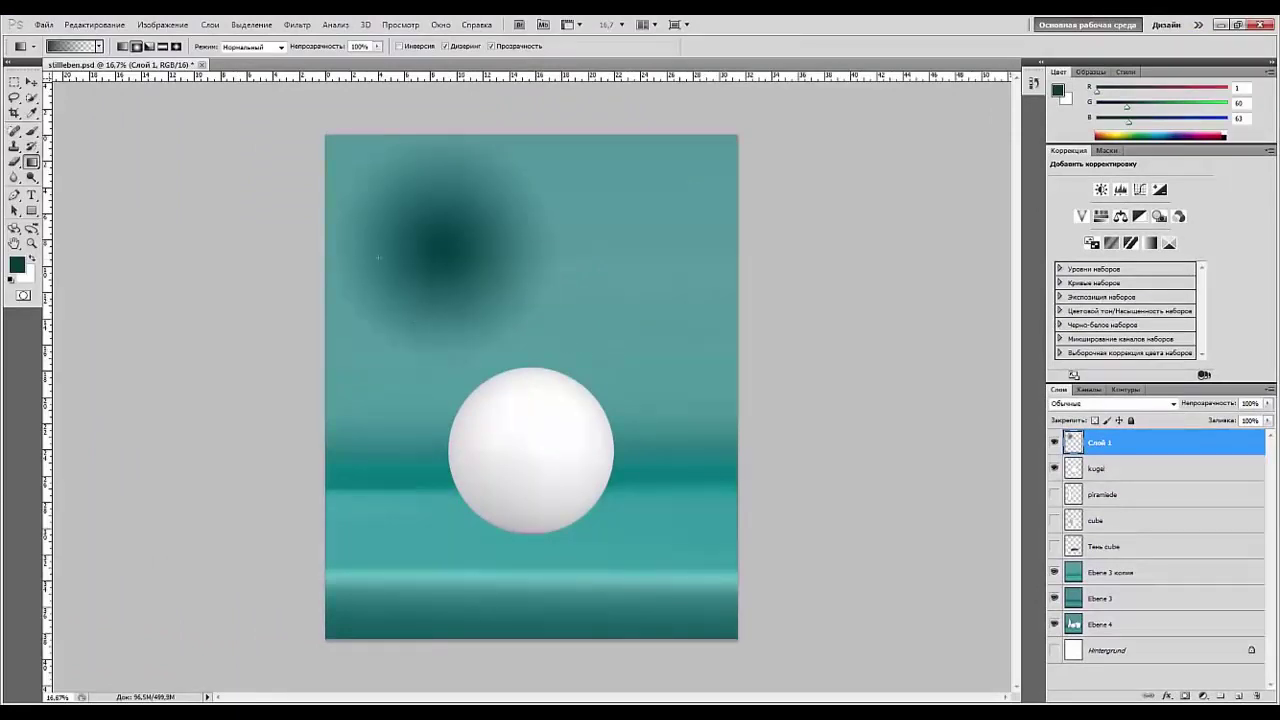
{"action": "left_click", "coordinate": [31, 82]}
{"action": "left_click_drag", "start_coordinate": [465, 276], "coordinate": [521, 291]}
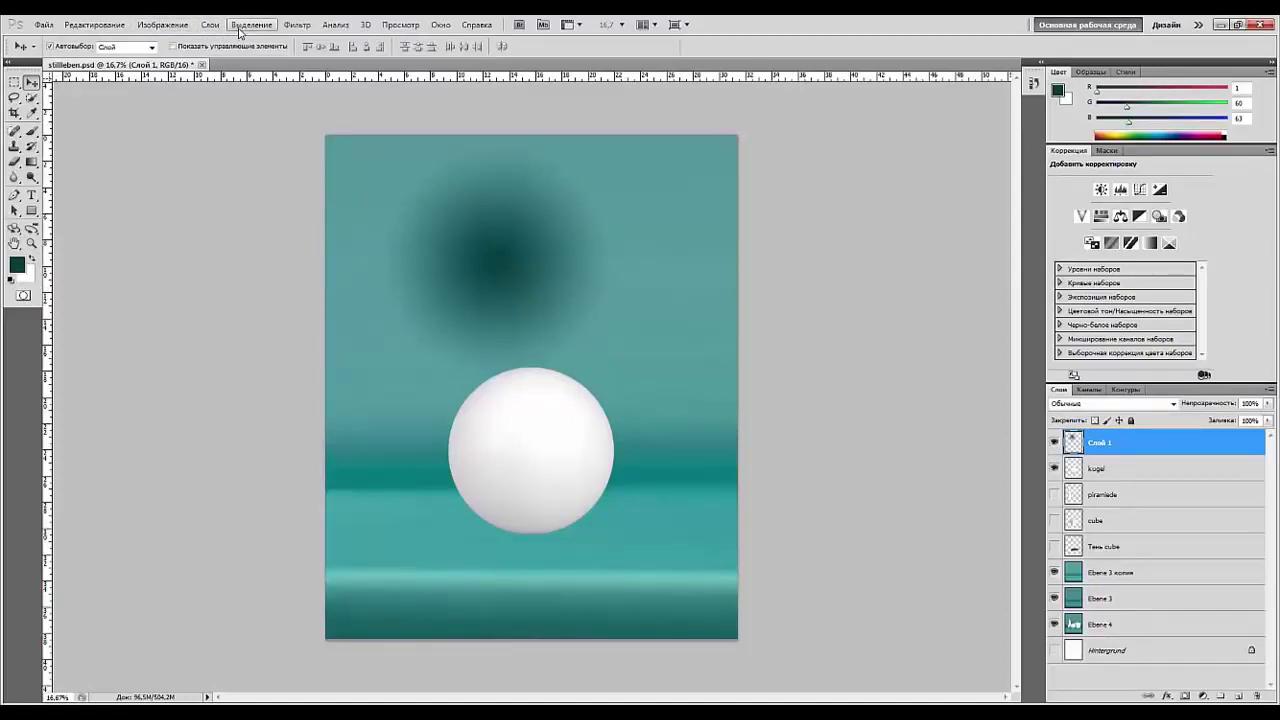
- Apply a Gaussian Blur with a radius of 70.2 pixels to the gradient blob
{"action": "left_click", "coordinate": [292, 27]}
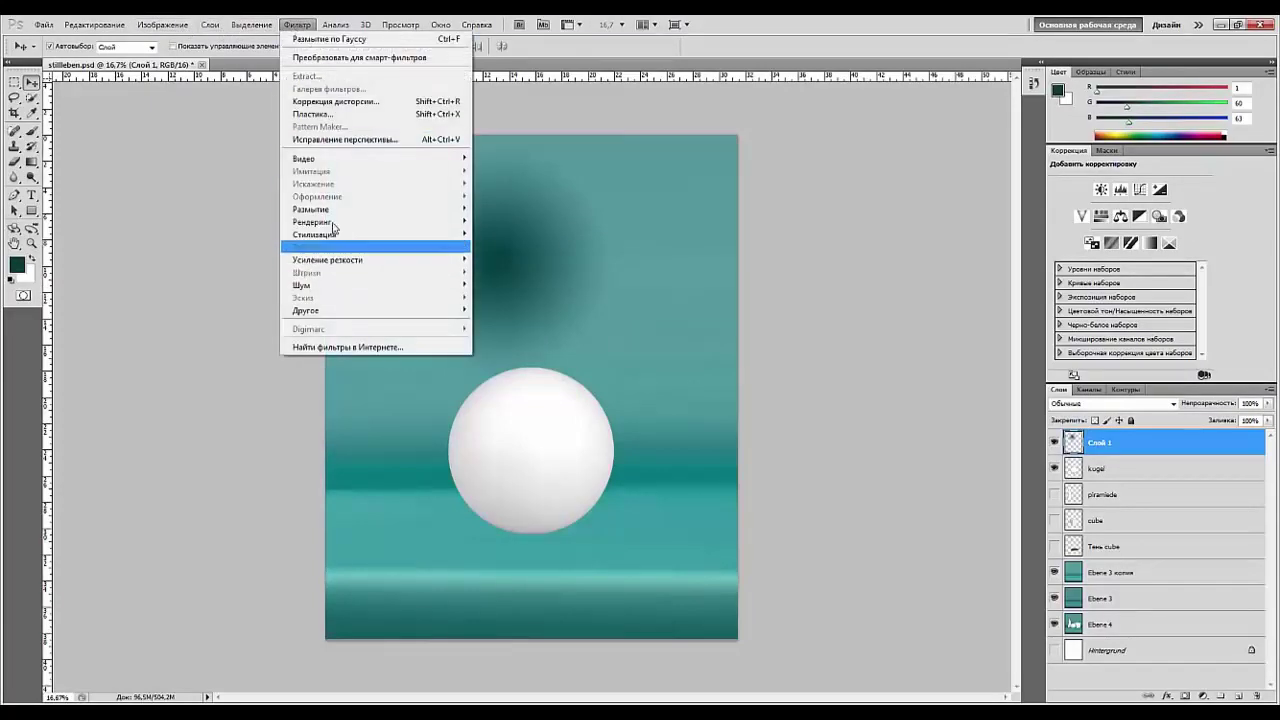
{"action": "mouse_move", "coordinate": [328, 210]}
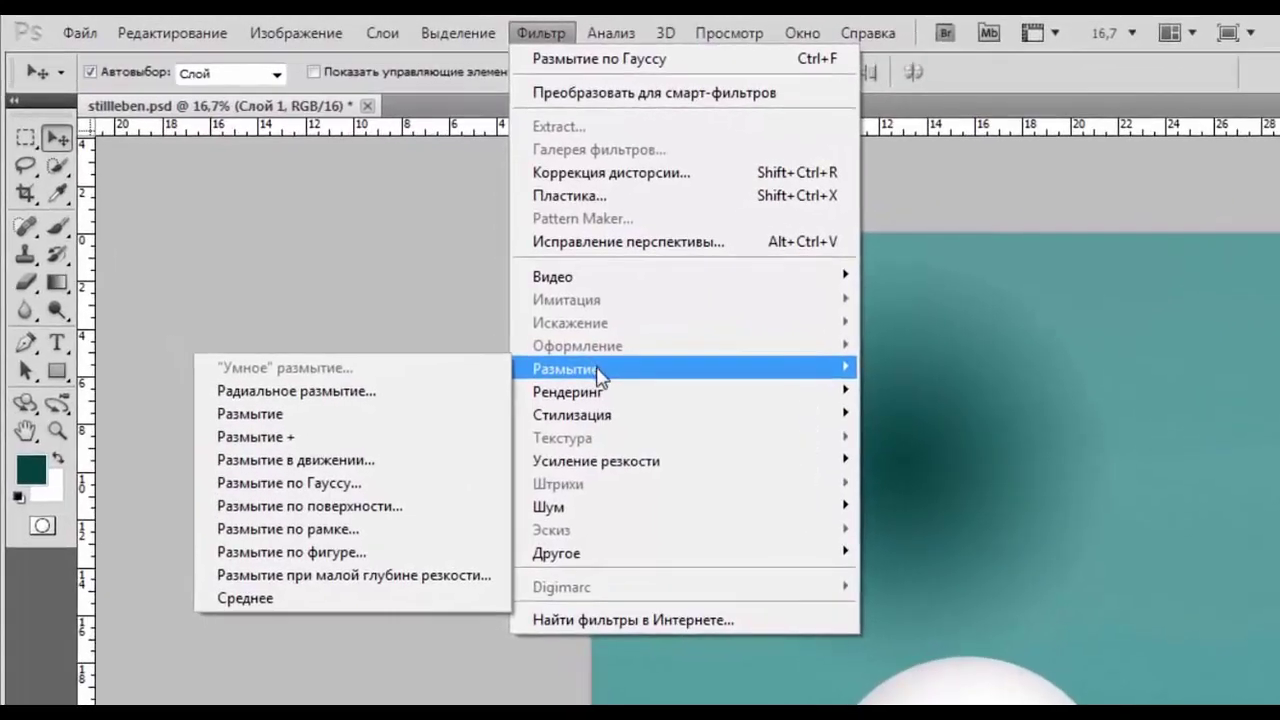
{"action": "left_click", "coordinate": [290, 483]}
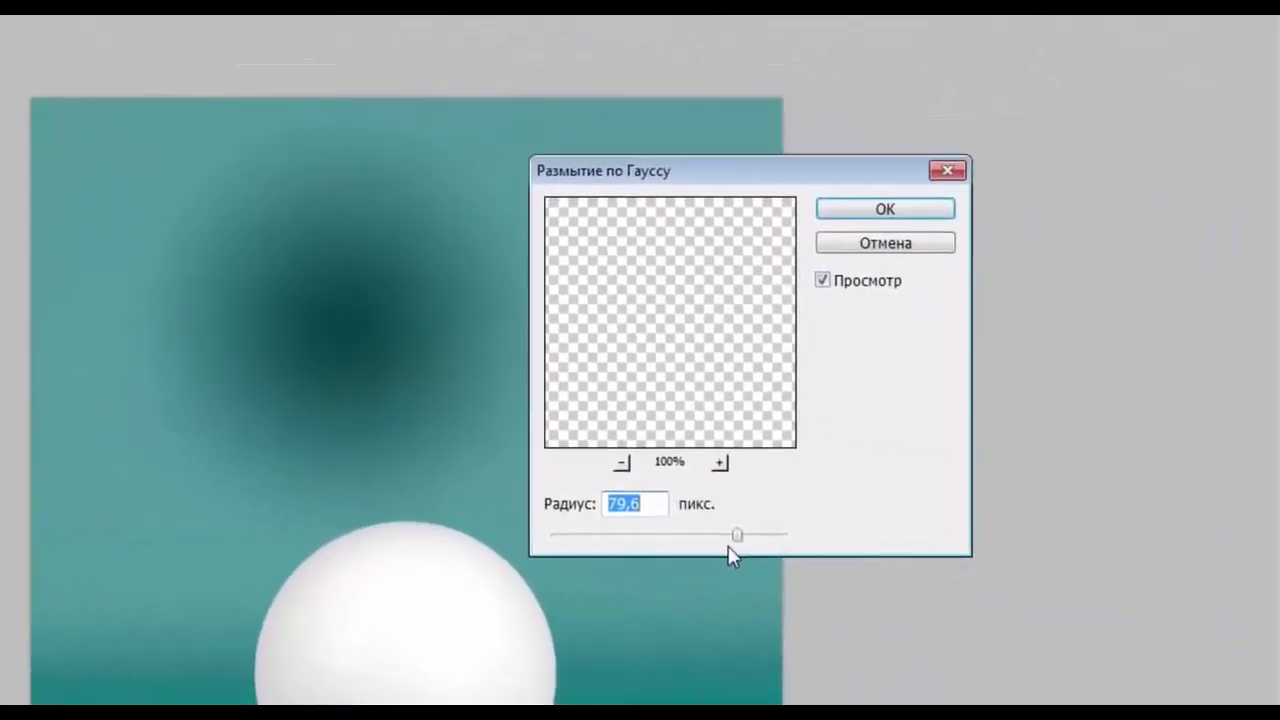
{"action": "mouse_move", "coordinate": [729, 547]}
{"action": "left_mouse_down"}
{"action": "mouse_move", "coordinate": [656, 544]}
{"action": "mouse_move", "coordinate": [712, 541]}
{"action": "left_mouse_up"}
{"action": "left_click_drag", "start_coordinate": [627, 519], "coordinate": [643, 519]}
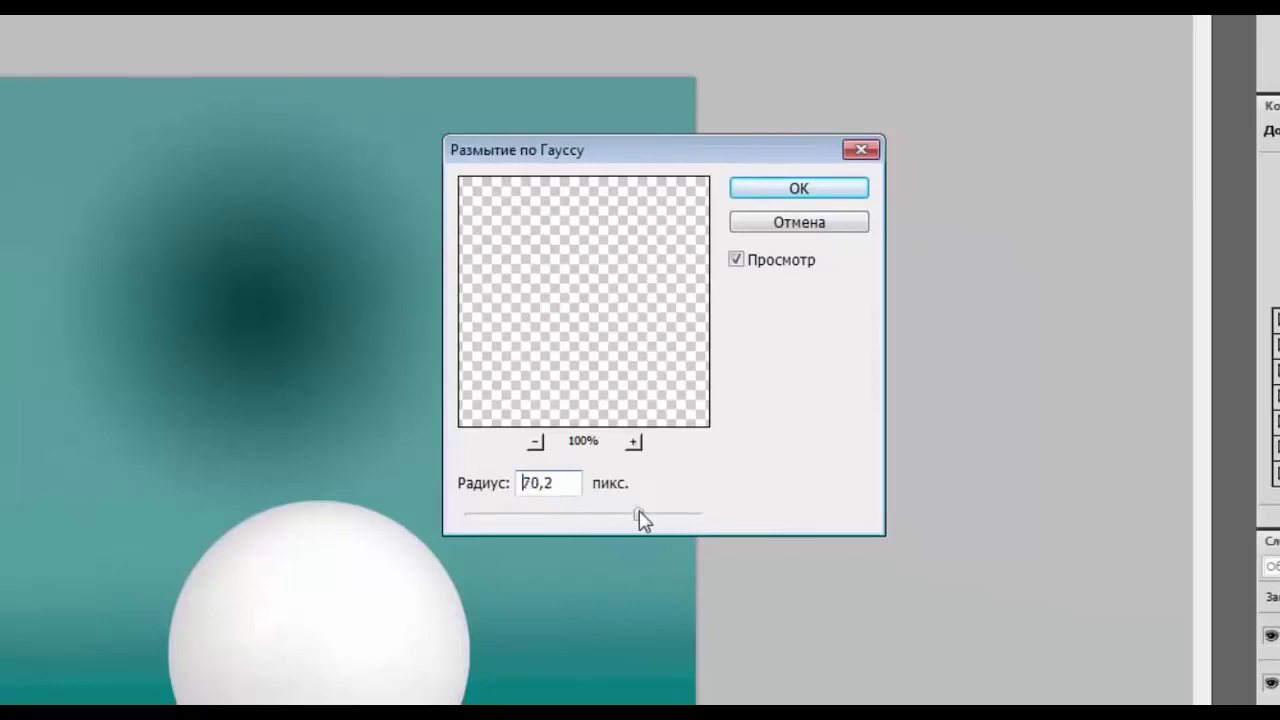
{"action": "left_click", "coordinate": [770, 195]}
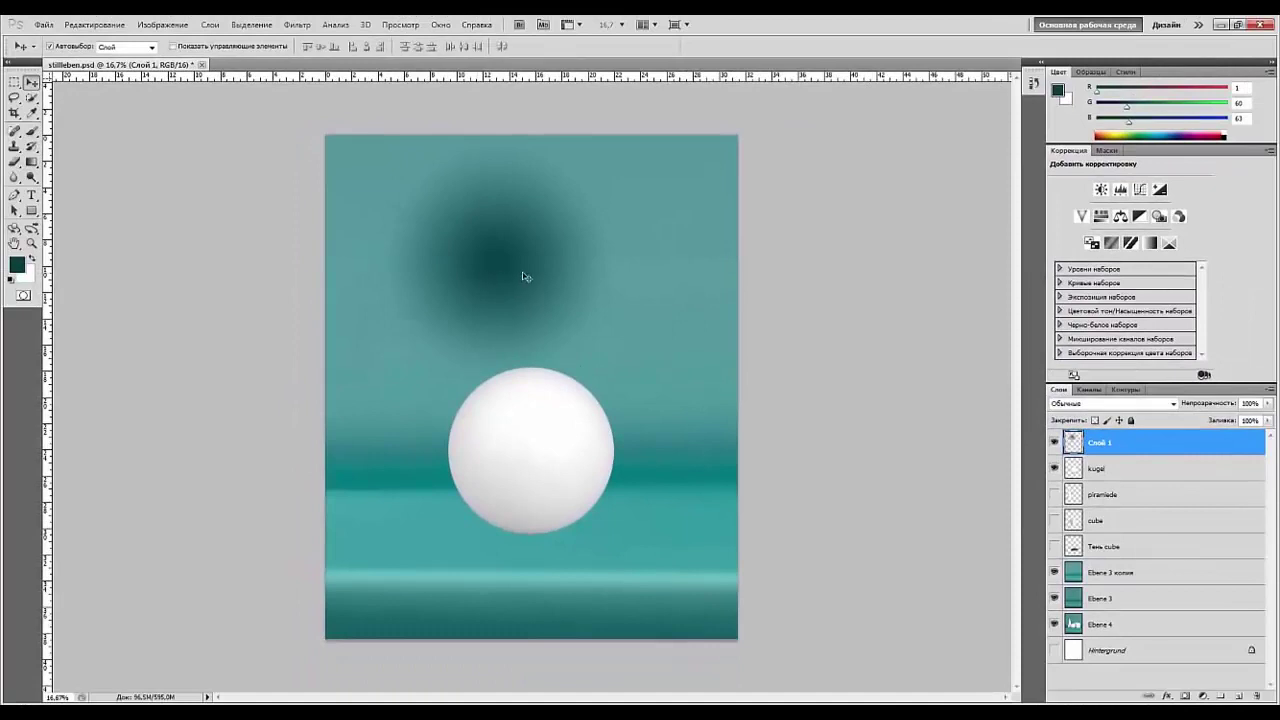
- Place the blurred blob's layer below the kugel layer and move the blob down beneath the sphere's lower edge
{"action": "left_click_drag", "start_coordinate": [518, 273], "coordinate": [547, 446]}
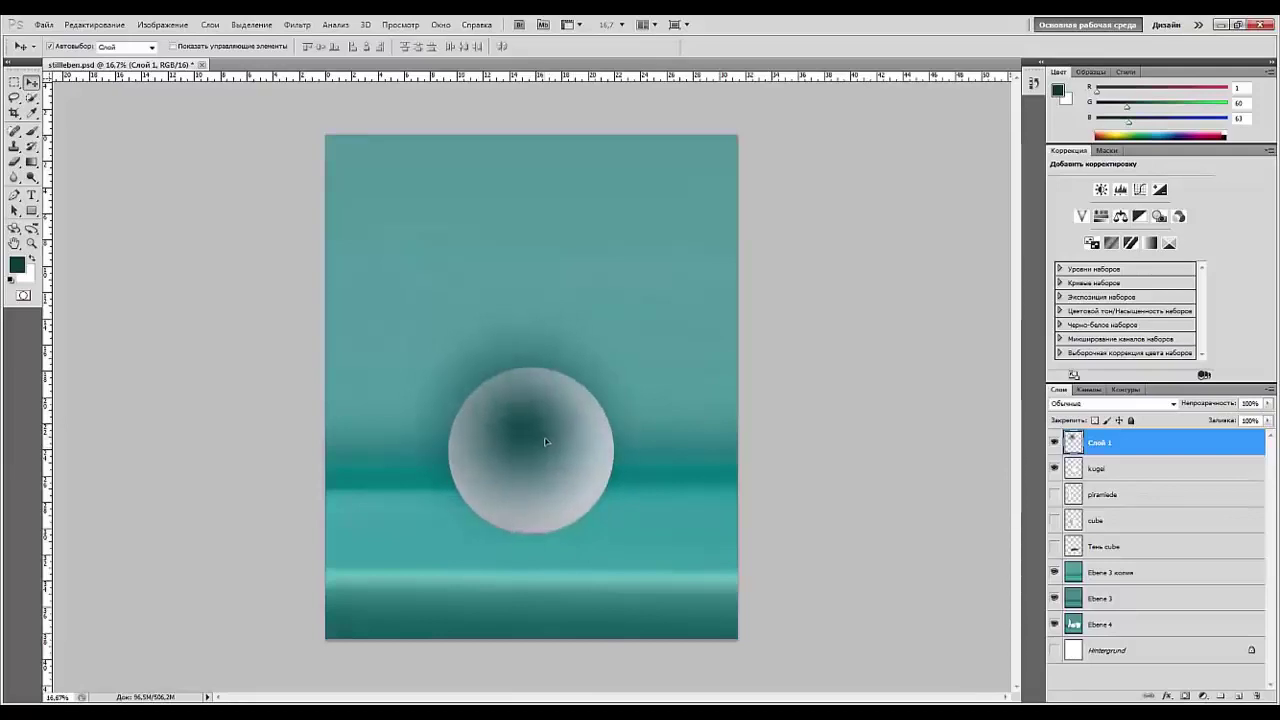
{"action": "left_click_drag", "start_coordinate": [1170, 447], "coordinate": [1166, 484]}
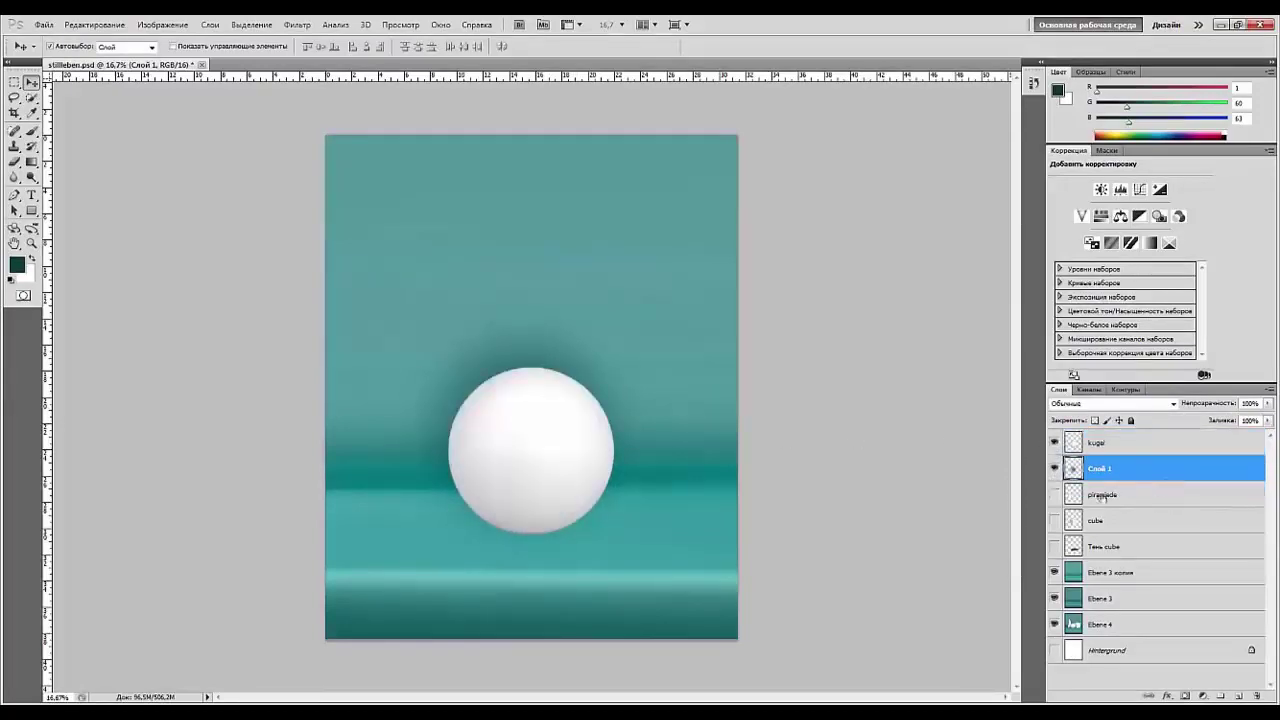
{"action": "left_click_drag", "start_coordinate": [588, 386], "coordinate": [611, 488]}
- Transform the blob into a flat shadow ellipse, about 71% wide and 25% high, centred beneath the sphere
{"action": "key", "text": "ctrl+t"}
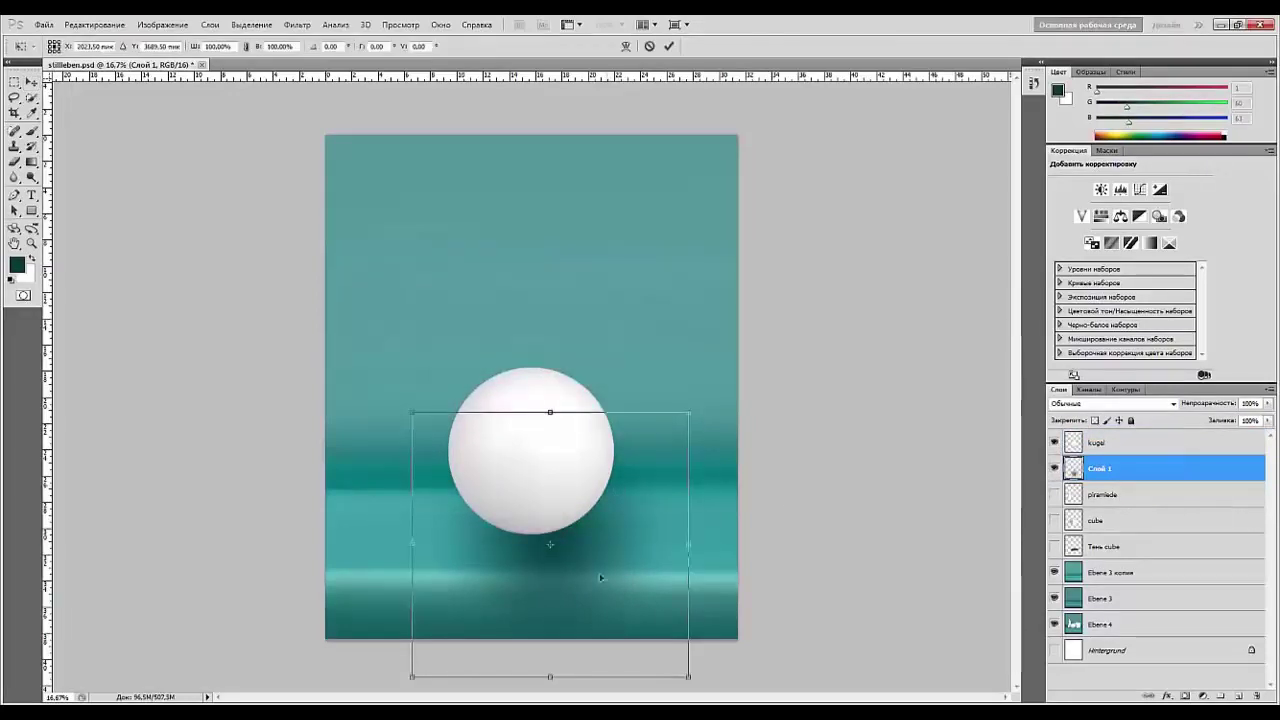
{"action": "left_click_drag", "start_coordinate": [550, 677], "coordinate": [550, 506]}
{"action": "left_click_drag", "start_coordinate": [643, 461], "coordinate": [626, 539]}
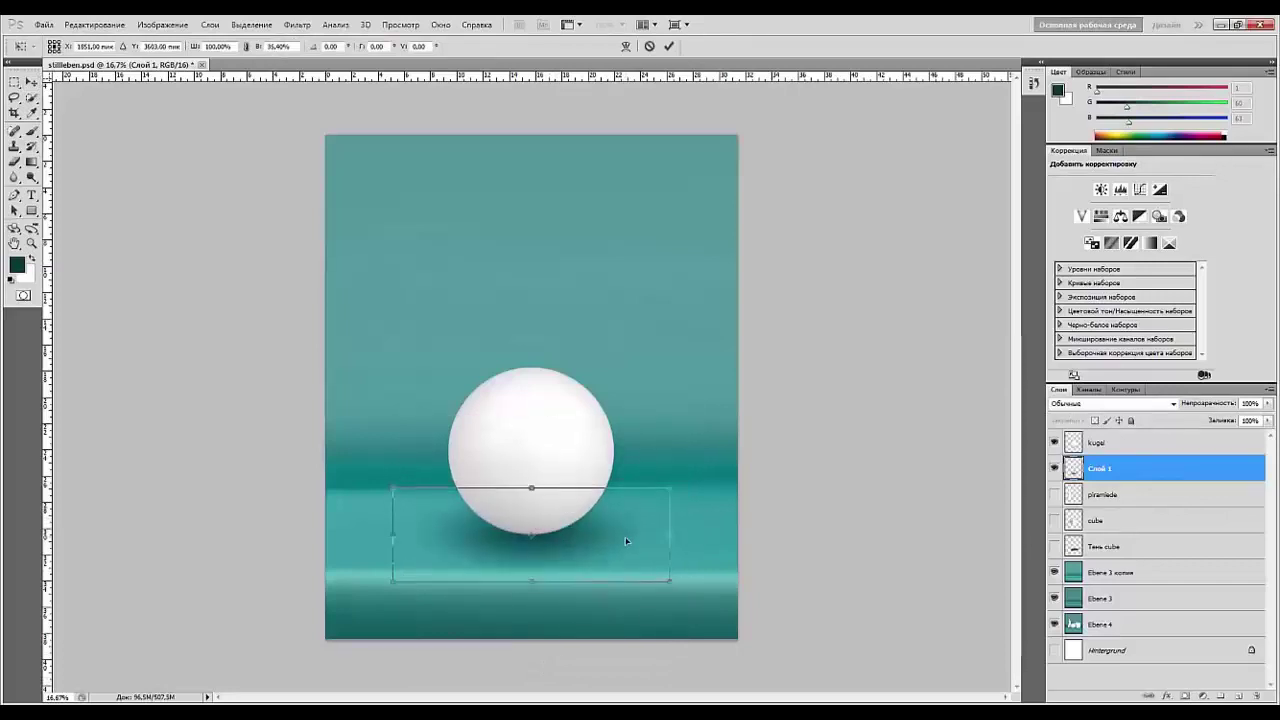
{"action": "left_click_drag", "start_coordinate": [670, 489], "coordinate": [591, 513]}
{"action": "left_click_drag", "start_coordinate": [508, 555], "coordinate": [539, 545]}
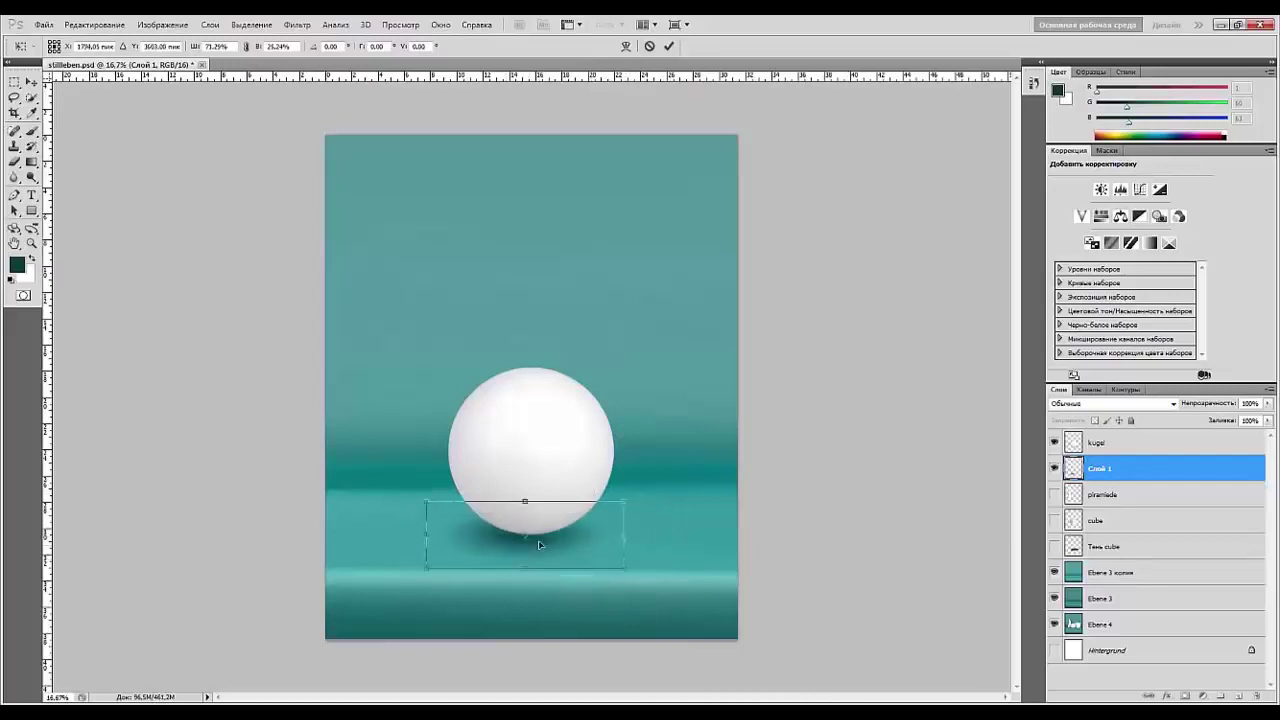
{"action": "key", "text": "Return"}
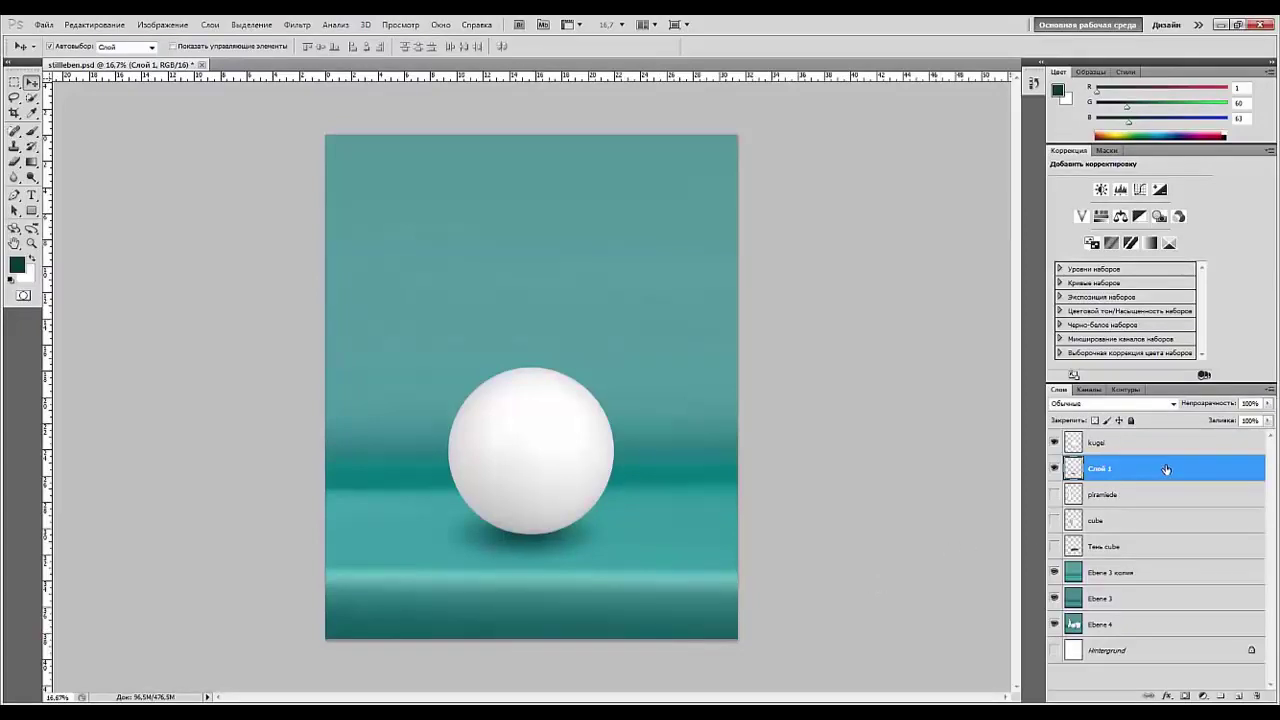
- Duplicate the shadow layer and scale the copy to about 61% under the sphere's contact point
{"action": "left_click_drag", "start_coordinate": [1171, 472], "coordinate": [1240, 695]}
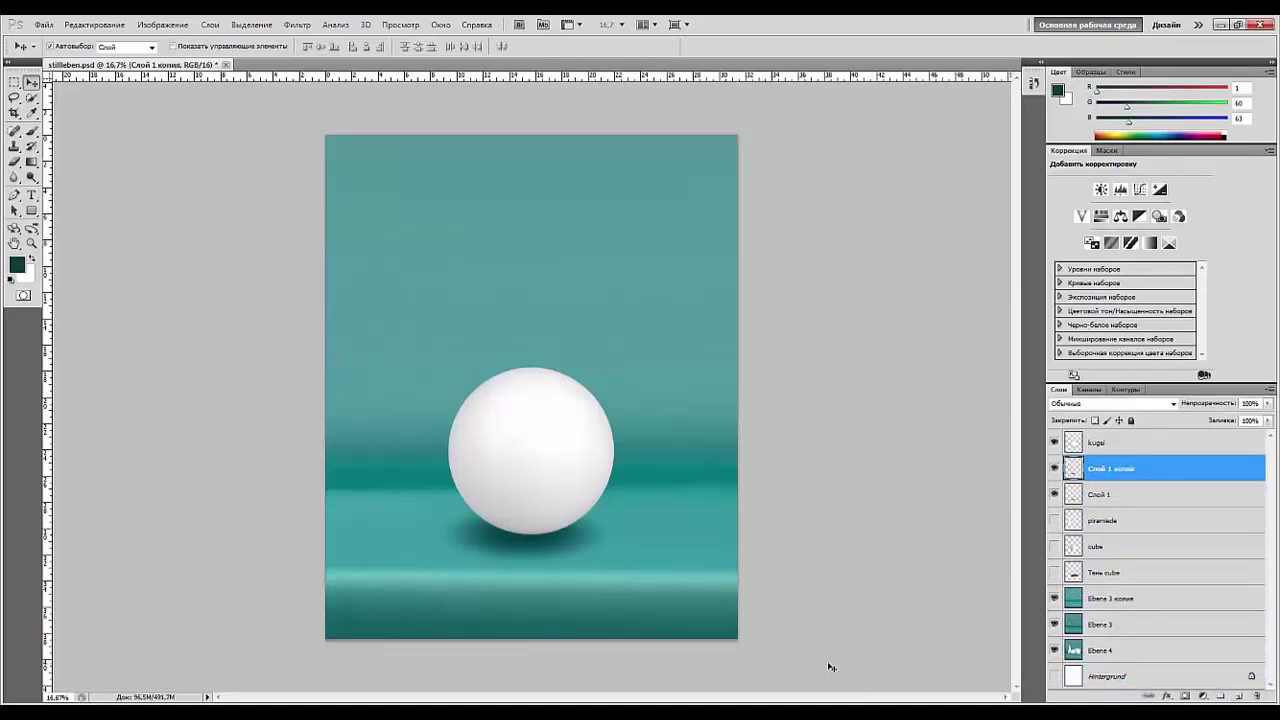
{"action": "key", "text": "ctrl+t"}
{"action": "left_click_drag", "start_coordinate": [621, 503], "coordinate": [555, 539]}
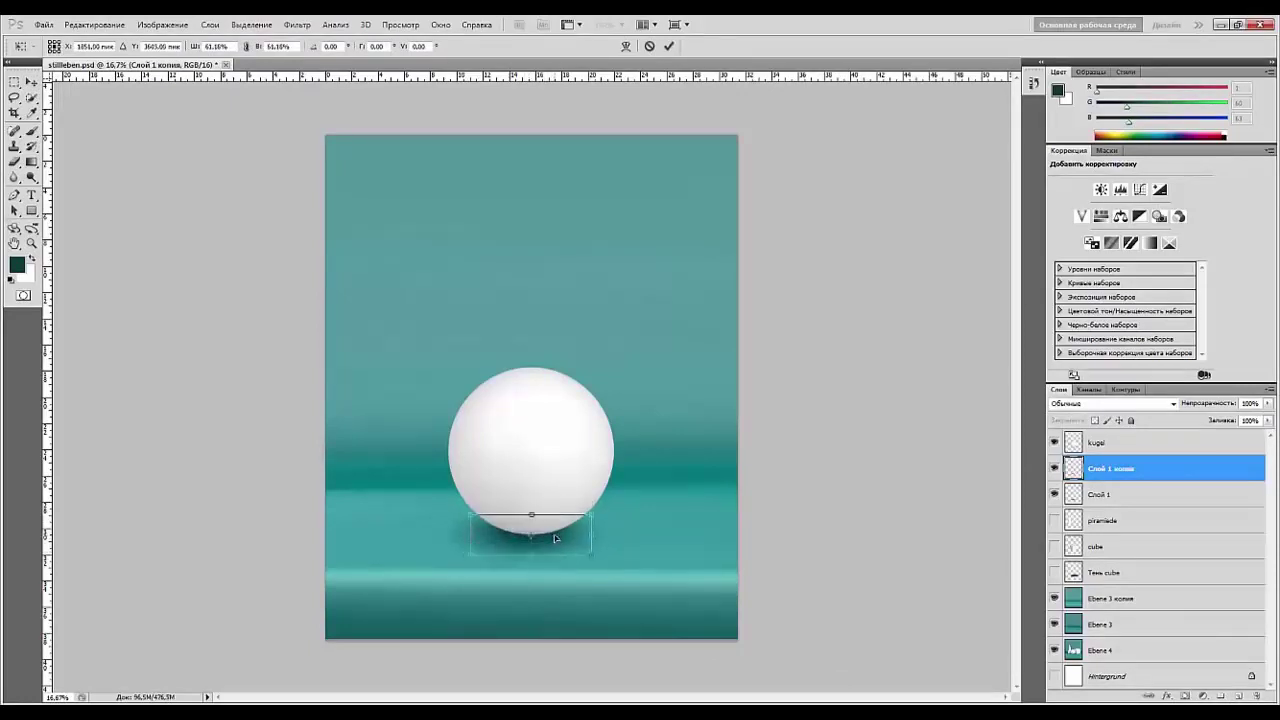
{"action": "key", "text": "Return"}
- Move the smaller shadow beside the sphere, duplicate its layer twice and merge the three copies into one darker shadow
{"action": "key", "text": "ctrl+plus"}
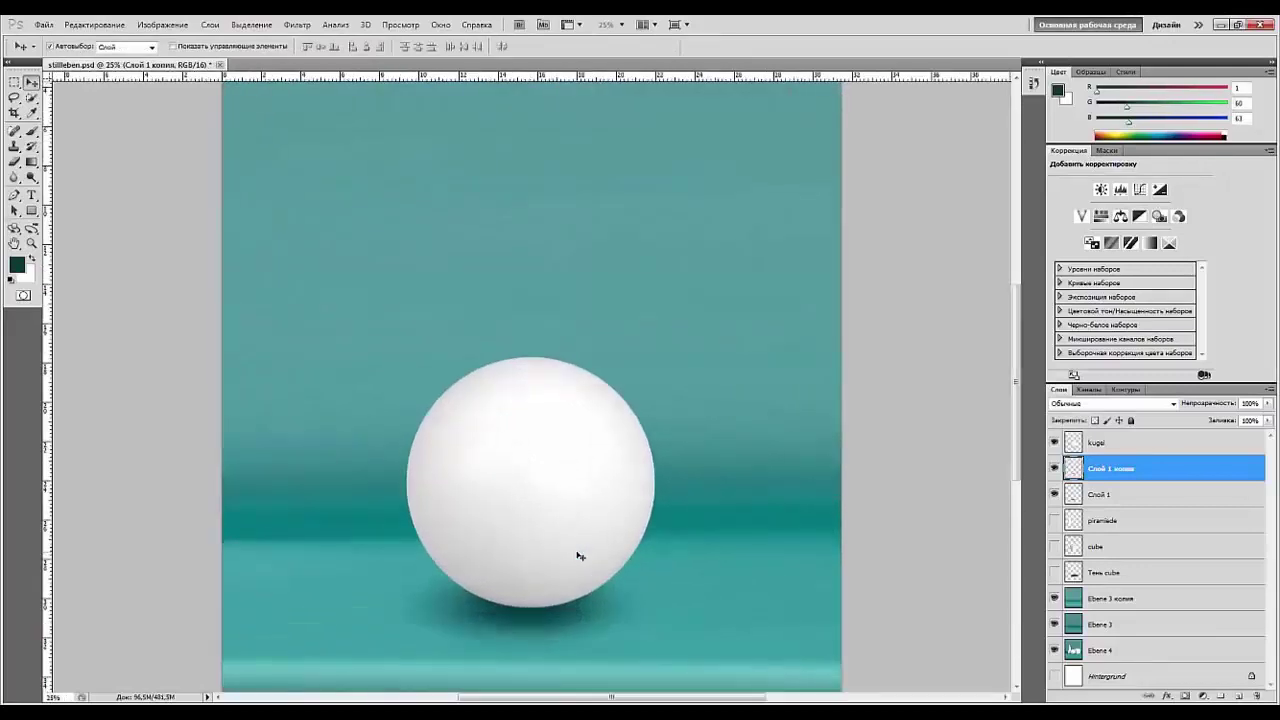
{"action": "key", "text": "ctrl+plus"}
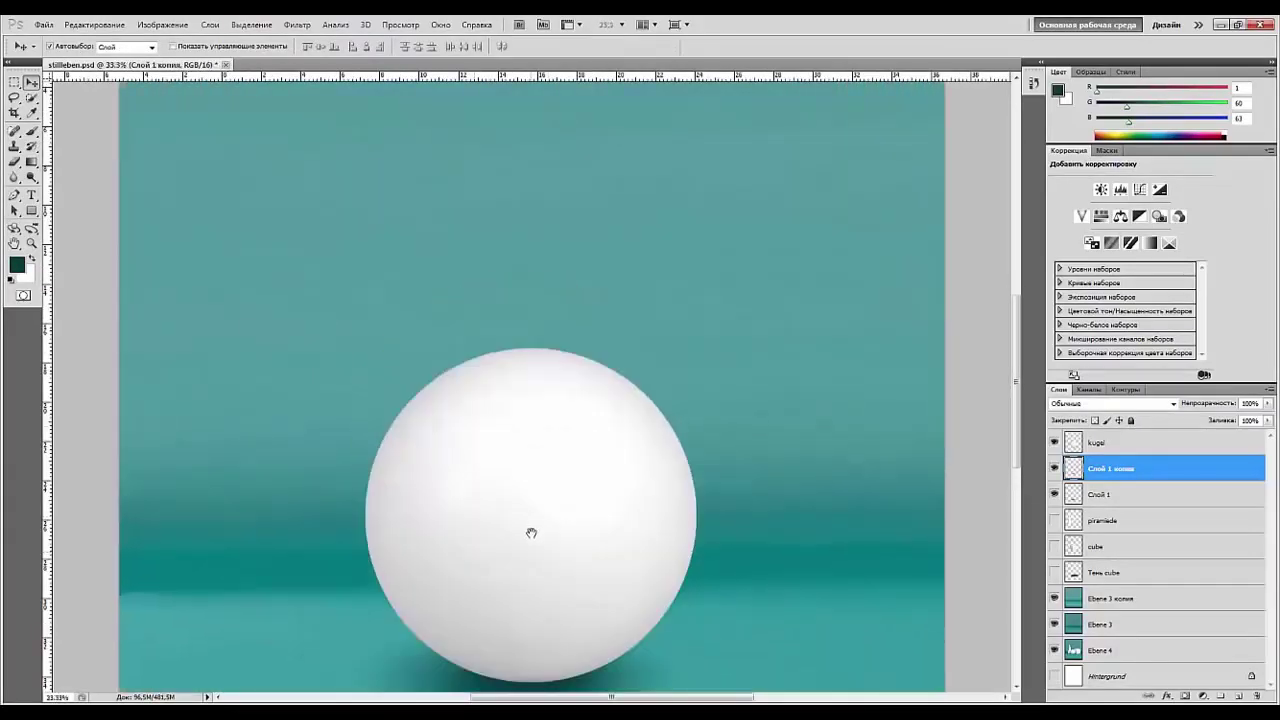
{"action": "left_click_drag", "start_coordinate": [531, 531], "coordinate": [548, 312]}
{"action": "left_click_drag", "start_coordinate": [531, 477], "coordinate": [753, 472]}
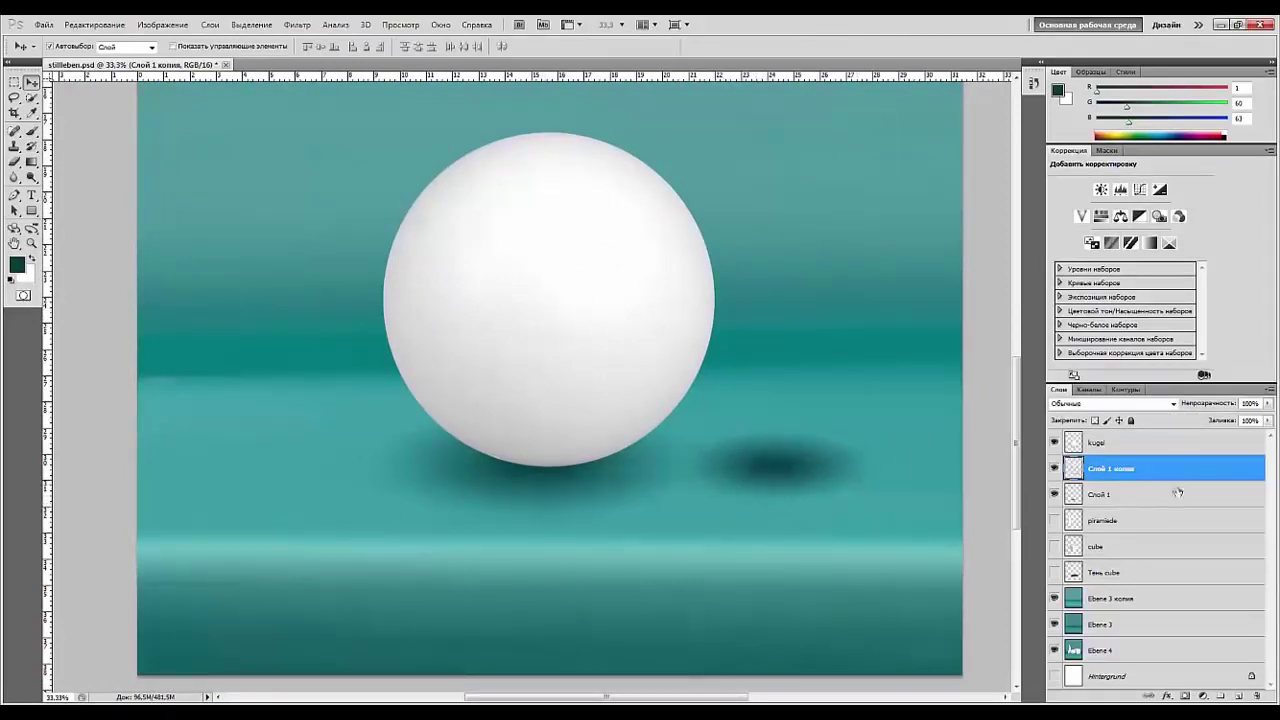
{"action": "left_click_drag", "start_coordinate": [1190, 478], "coordinate": [1237, 694]}
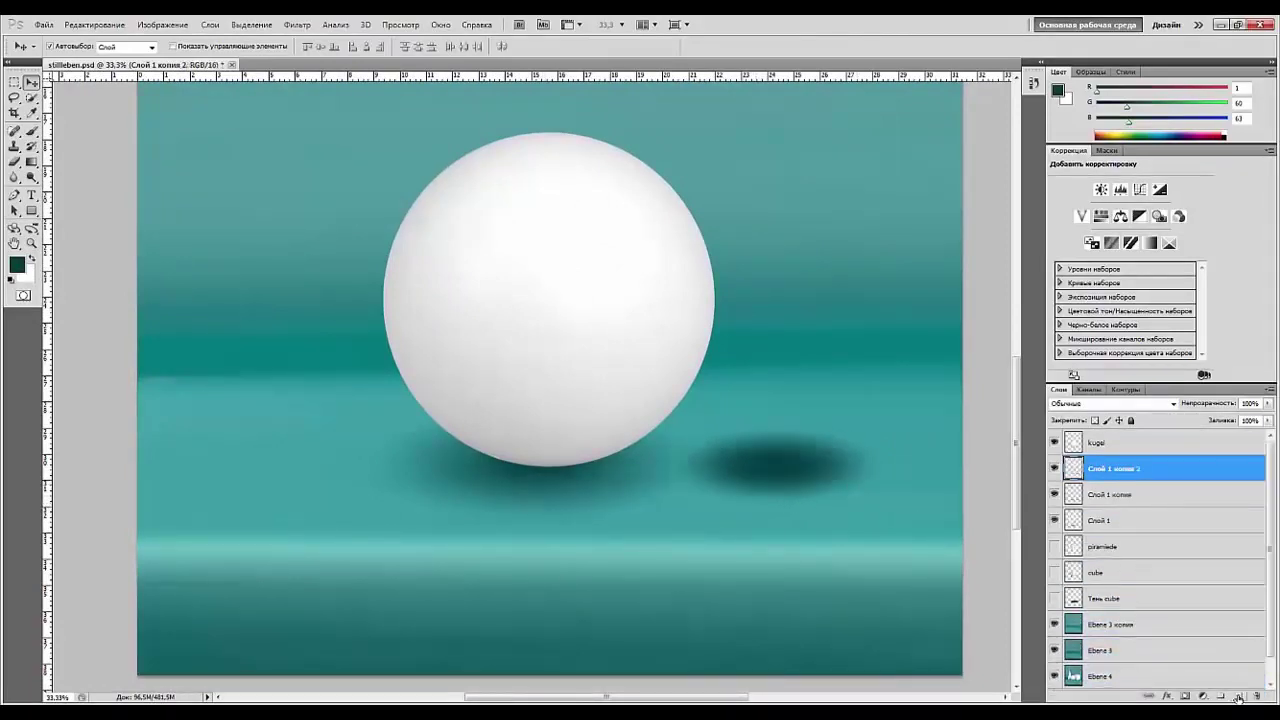
{"action": "left_click_drag", "start_coordinate": [1203, 480], "coordinate": [1237, 696]}
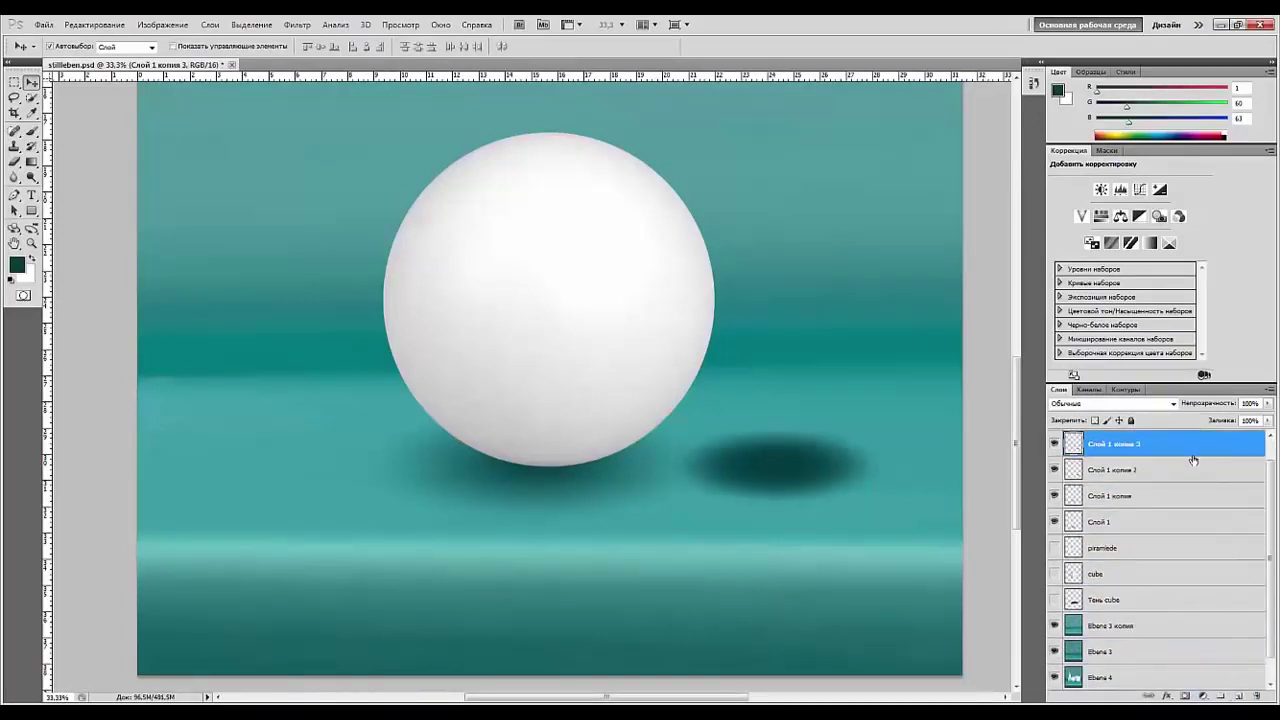
{"action": "scroll", "coordinate": [1193, 459], "scroll_direction": "up", "scroll_amount": 1}
{"action": "left_click", "coordinate": [1147, 523], "text": "shift"}
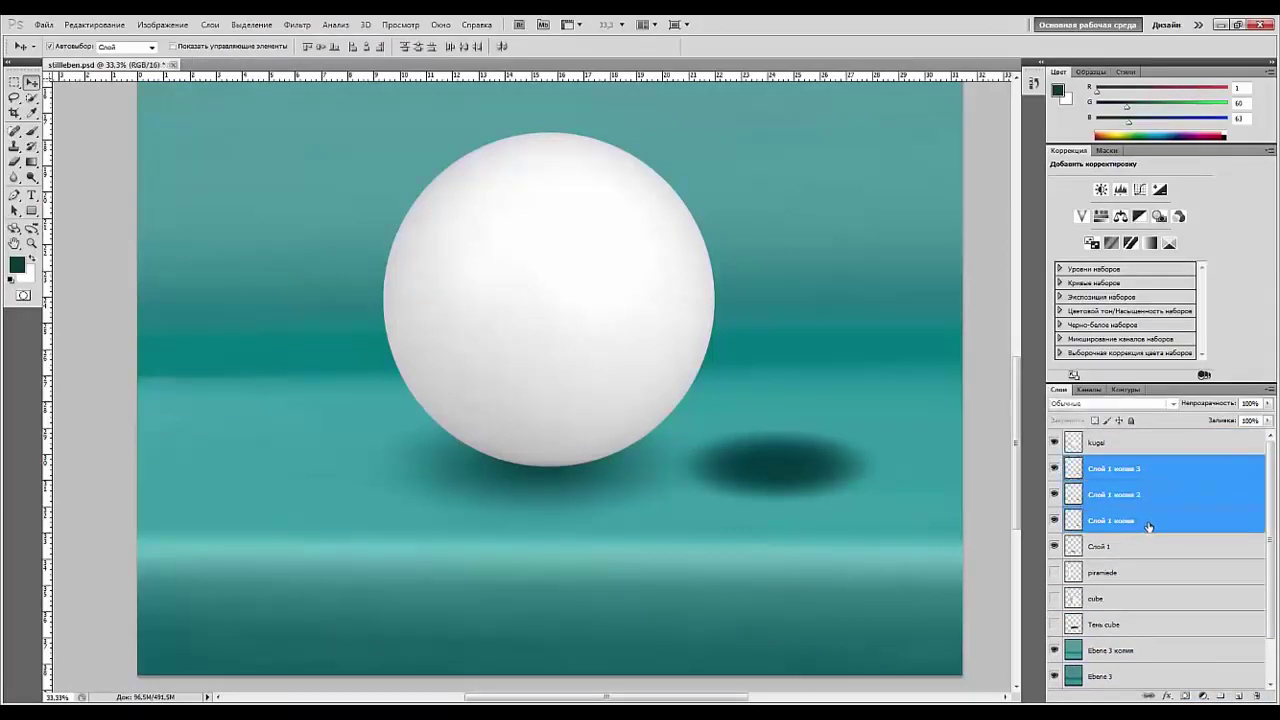
{"action": "key", "text": "ctrl+e"}
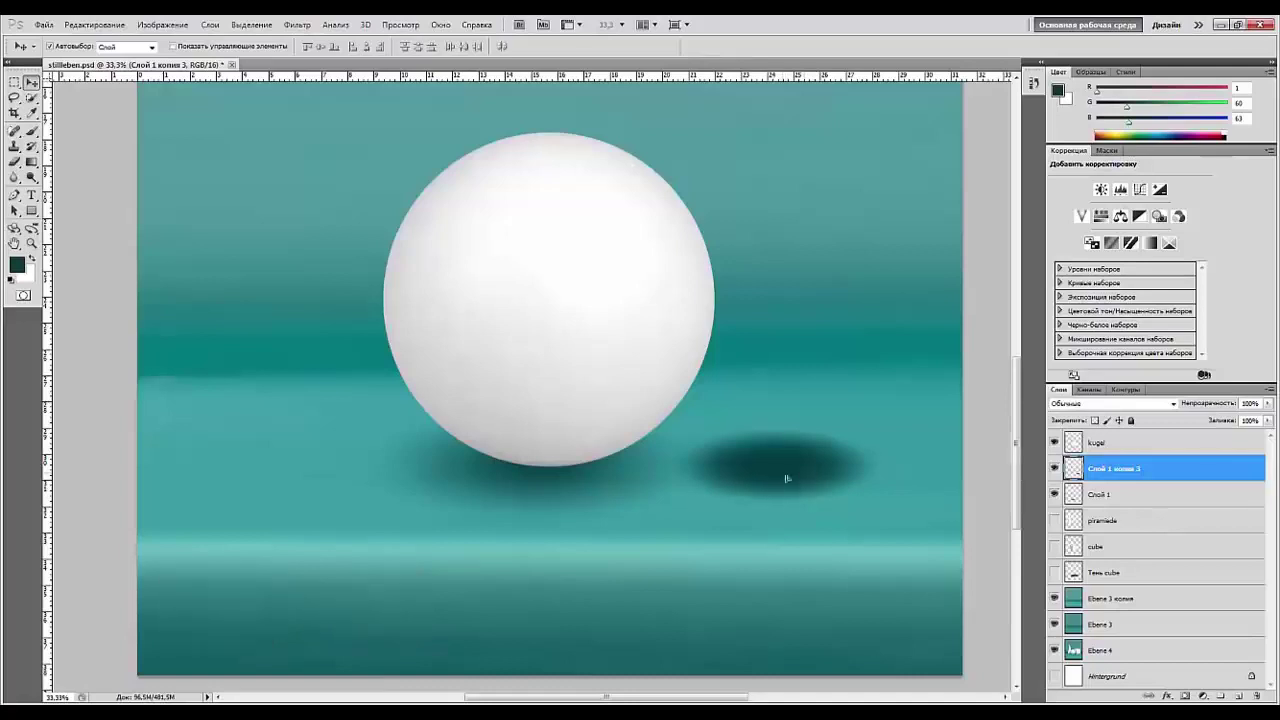
- Move the merged dark shadow back beneath the sphere and flatten it to about 60% of its height
{"action": "left_click_drag", "start_coordinate": [787, 479], "coordinate": [576, 463]}
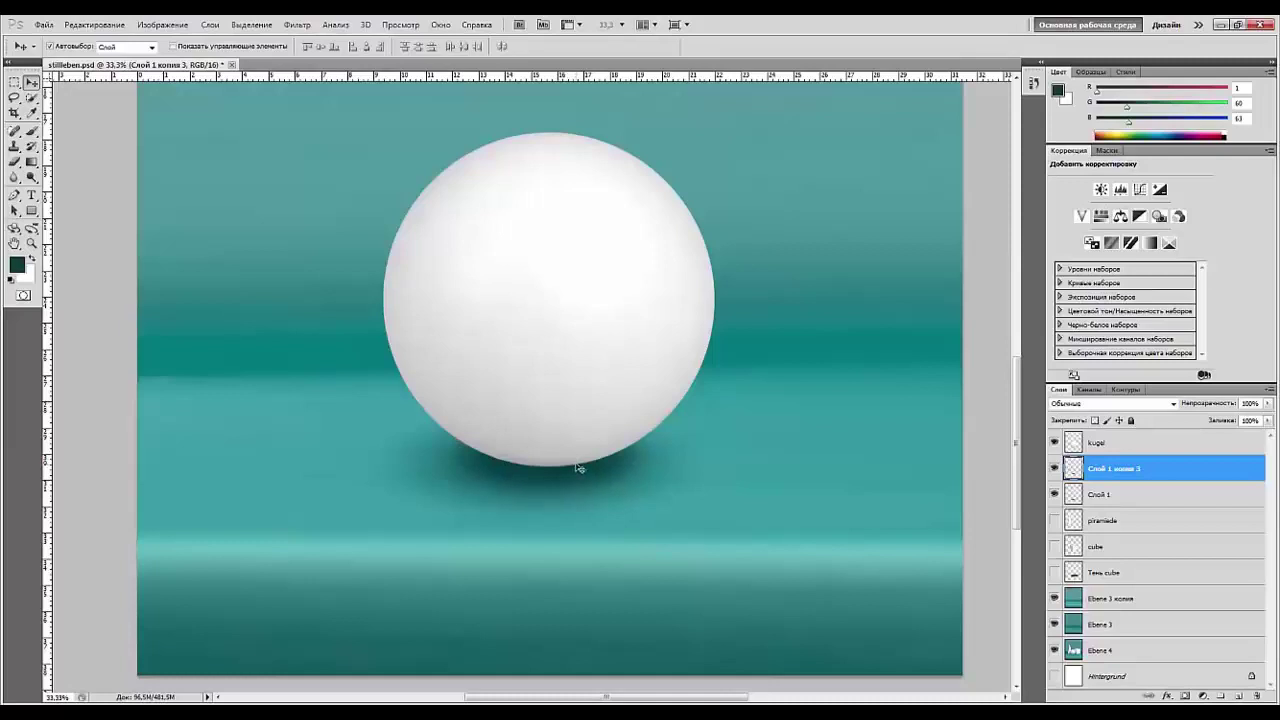
{"action": "key", "text": "ctrl+t"}
{"action": "left_click_drag", "start_coordinate": [550, 421], "coordinate": [549, 449]}
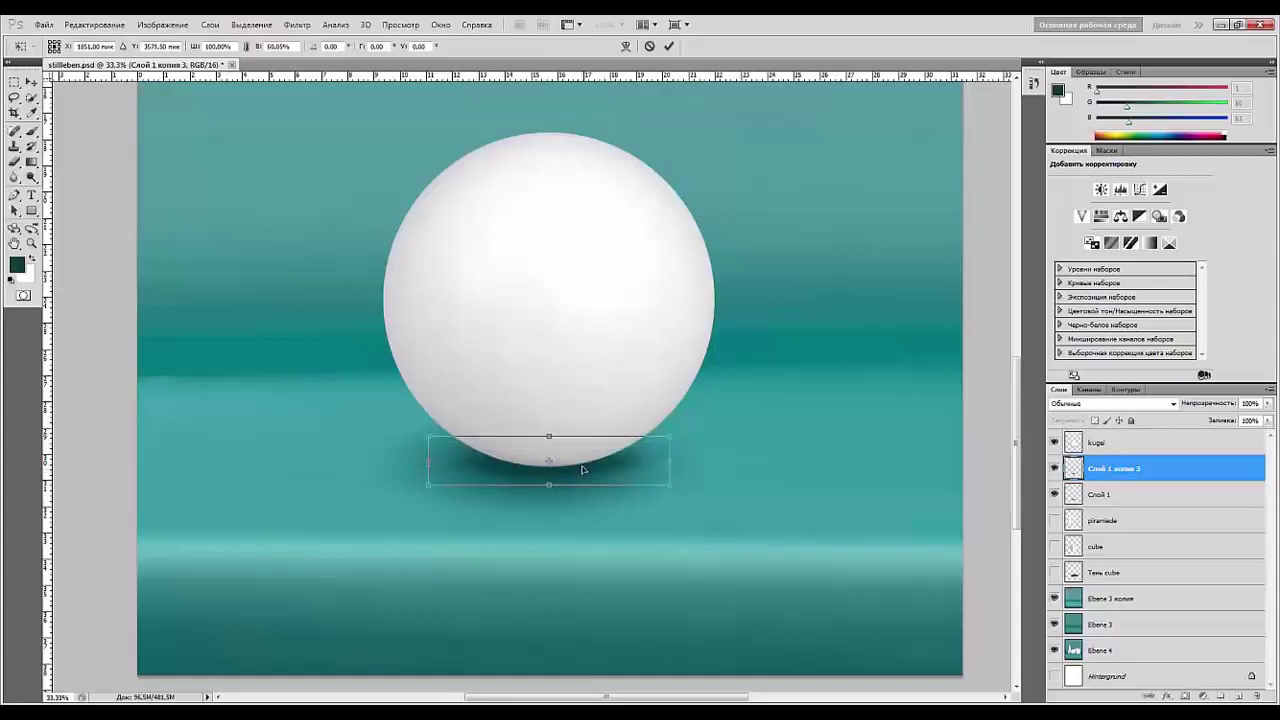
{"action": "key", "text": "Return"}
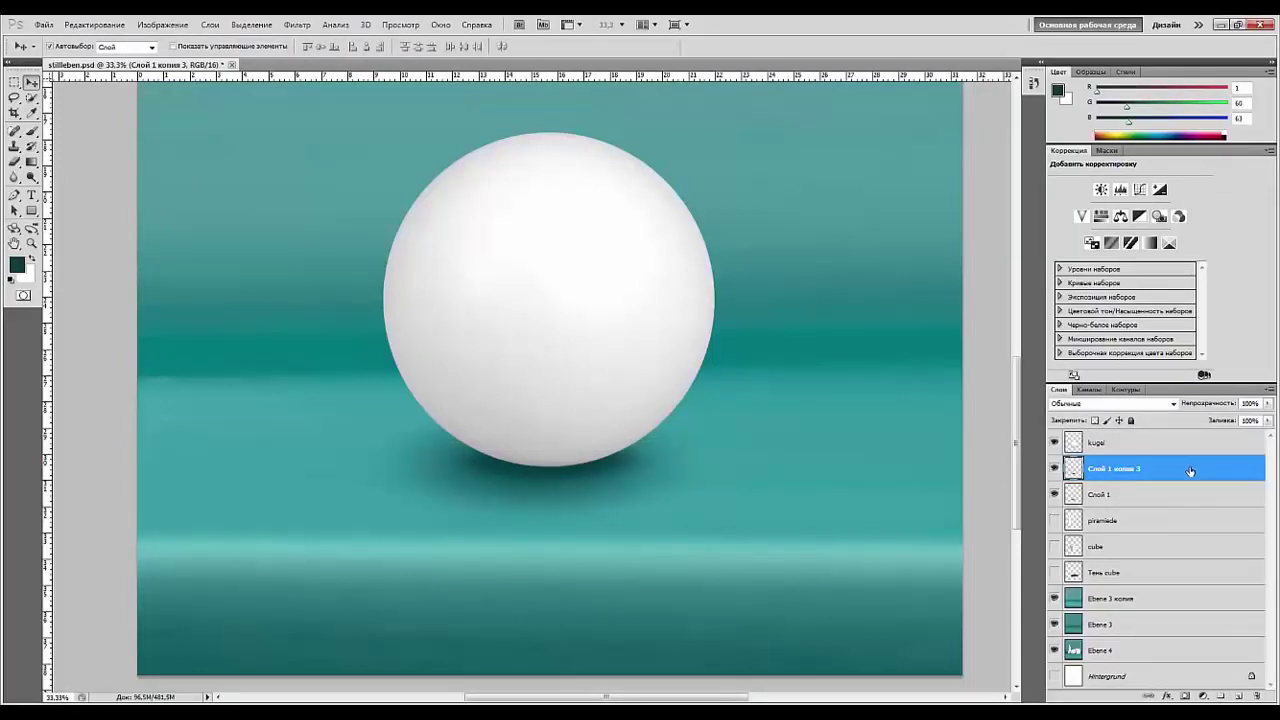
- Rename the merged contact shadow layer as schatten 1, without keeping an extra duplicate
{"action": "left_click_drag", "start_coordinate": [1190, 470], "coordinate": [1238, 694]}
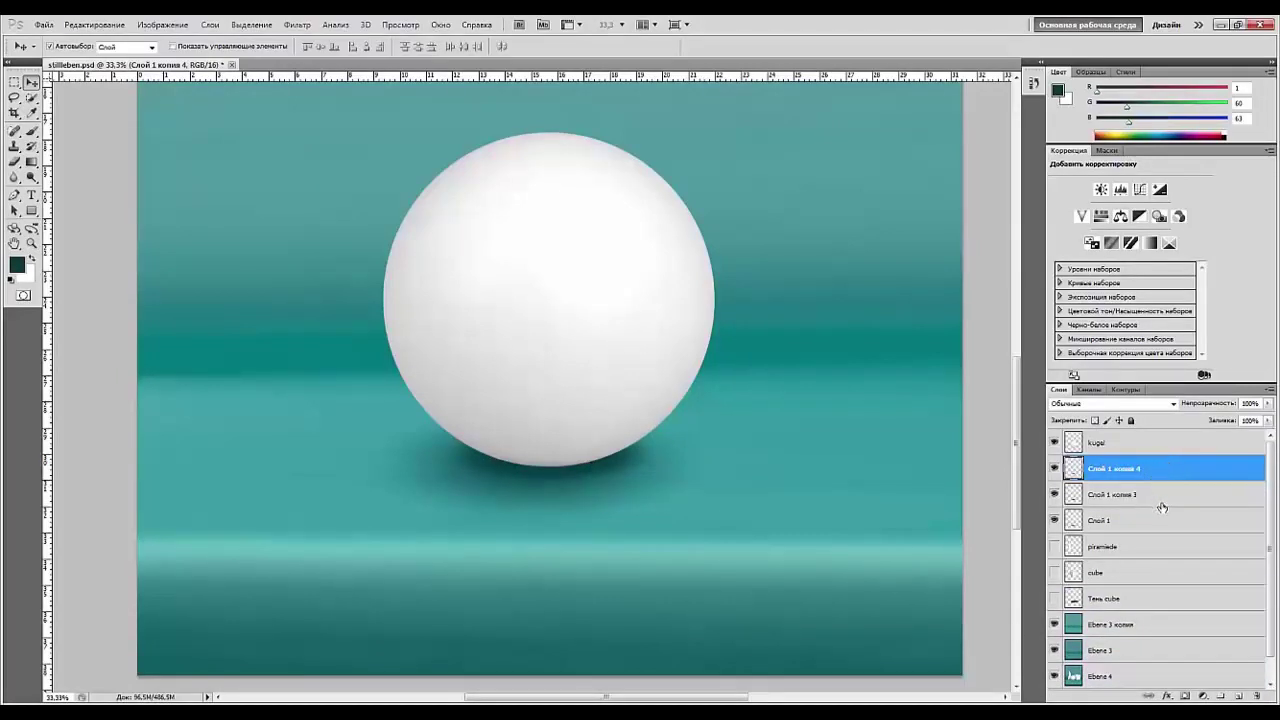
{"action": "key", "text": "Delete"}
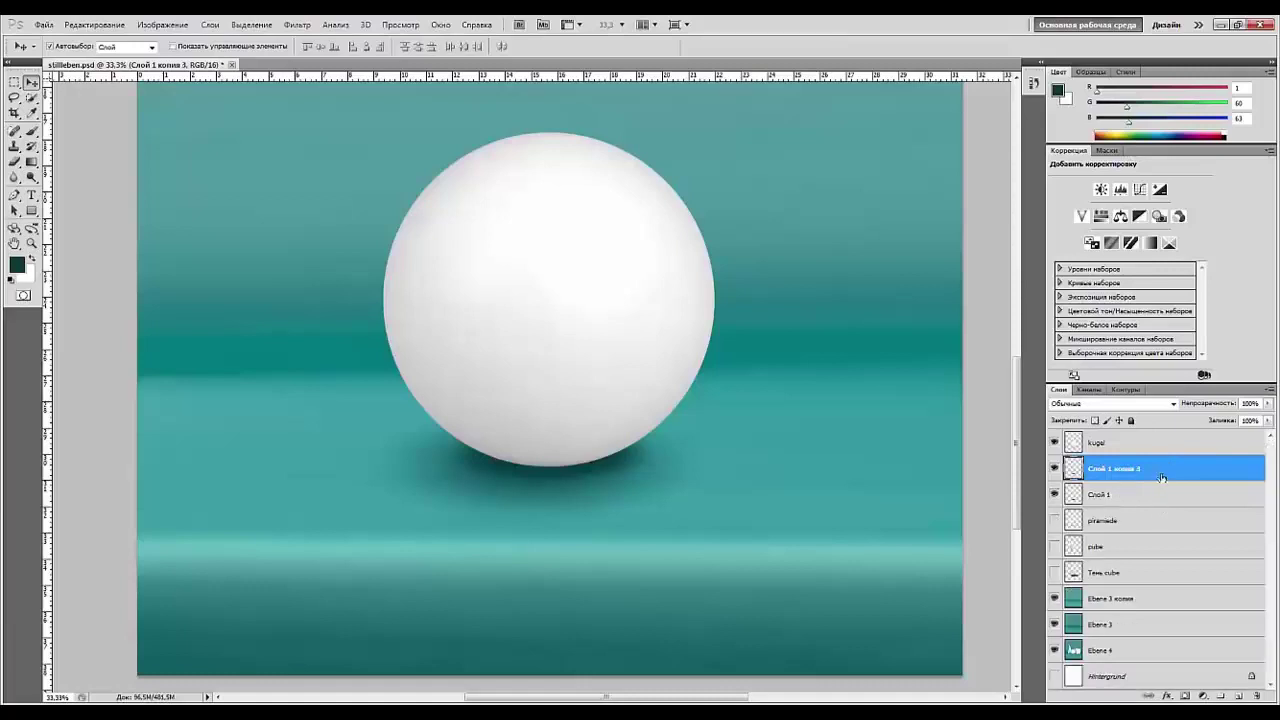
{"action": "double_click", "coordinate": [1113, 470]}
{"action": "type", "text": "Тchatten 1"}
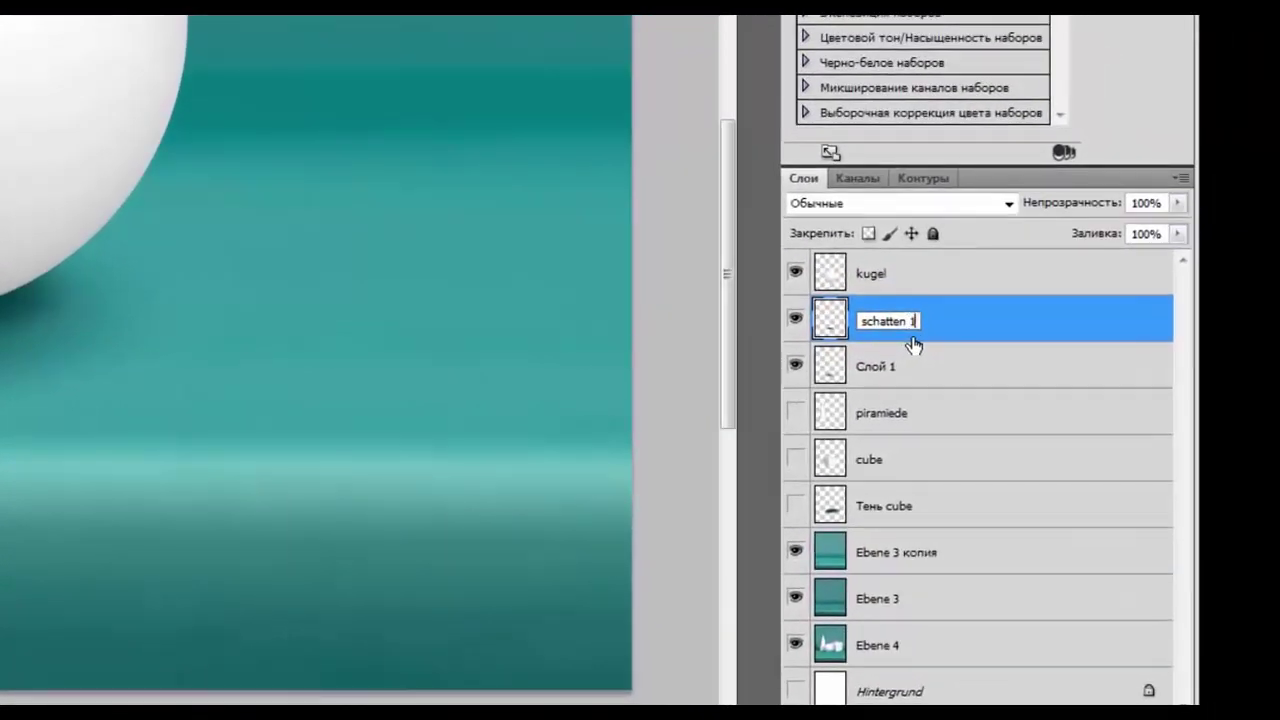
- Rename the larger soft shadow layer Слой 1 as schatten2
{"action": "left_click", "coordinate": [963, 374]}
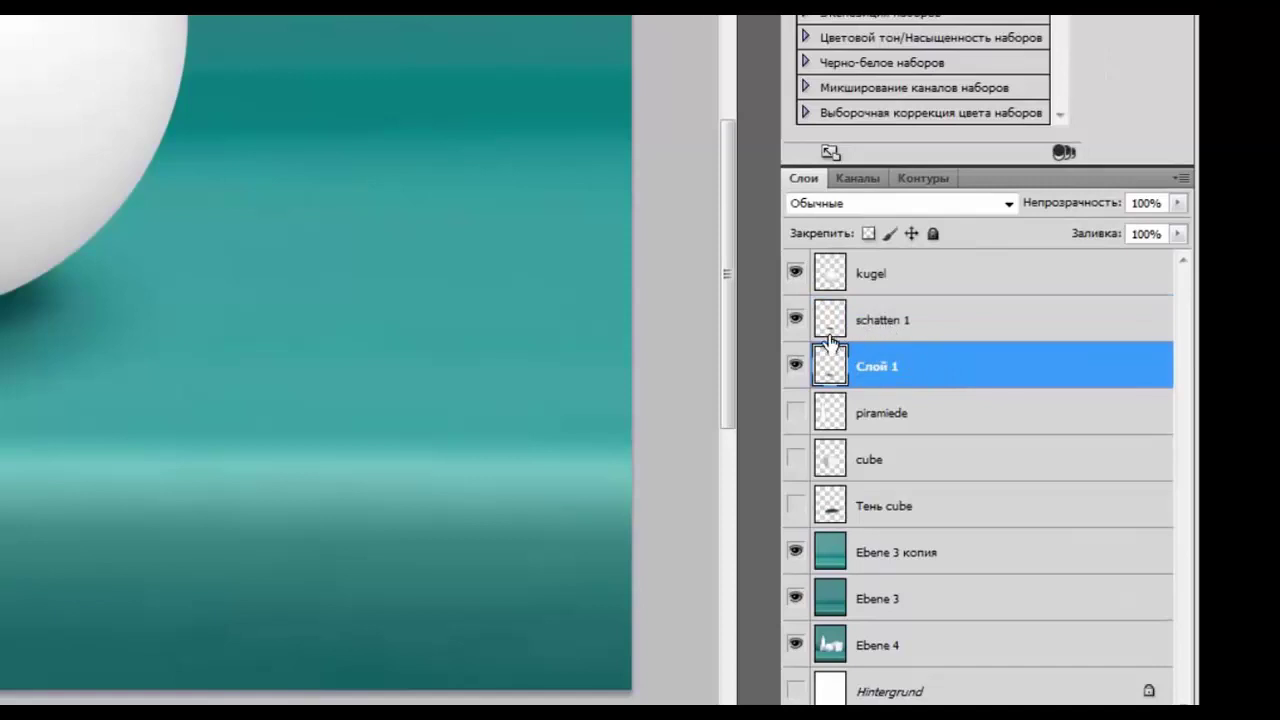
{"action": "double_click", "coordinate": [879, 372]}
{"action": "type", "text": "scha"}
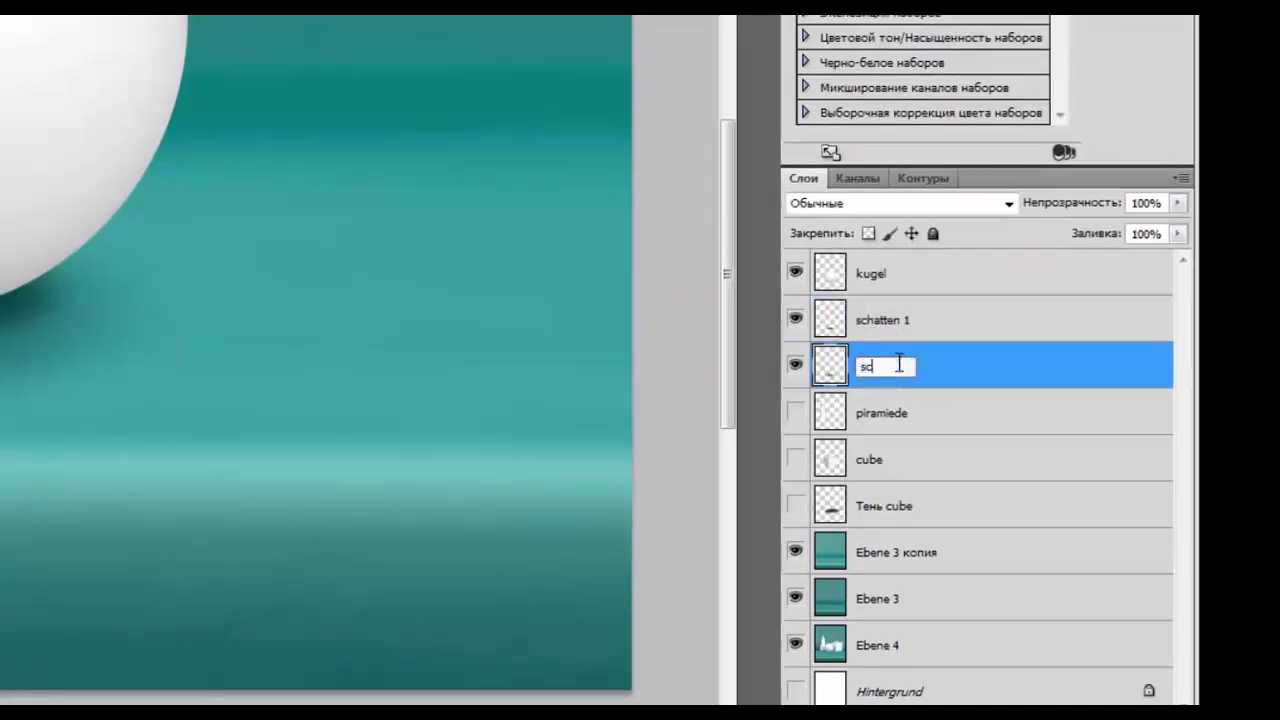
{"action": "type", "text": "tten 2"}
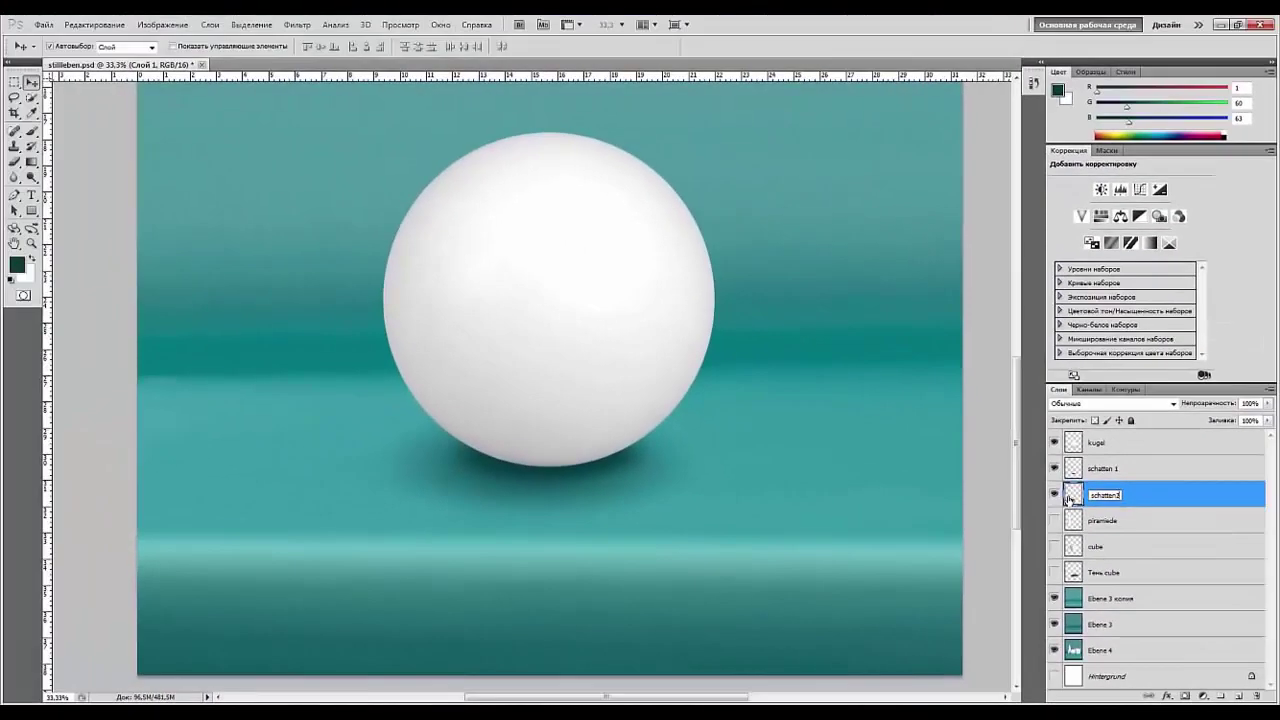
{"action": "key", "text": "Return"}
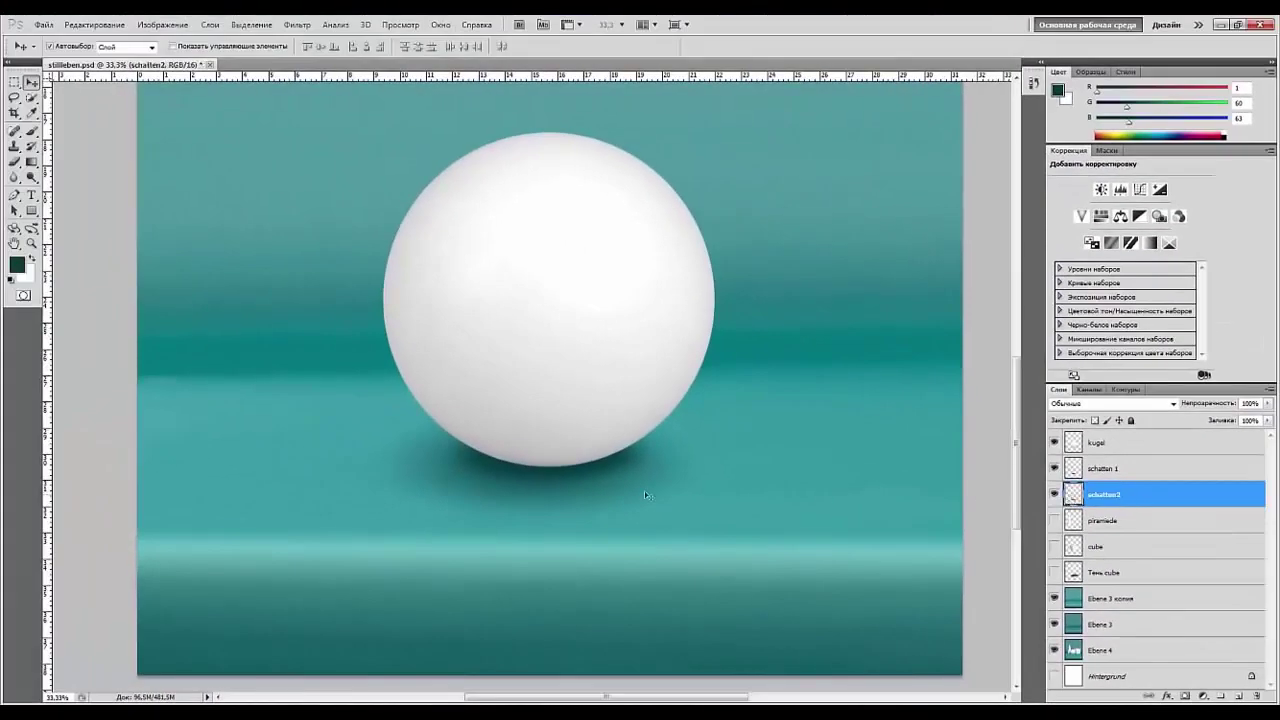
- Shift the schatten2 shadow slightly left of the sphere's centre and darken it by merging it with a duplicate
{"action": "left_click_drag", "start_coordinate": [304, 460], "coordinate": [248, 469]}
{"action": "left_click_drag", "start_coordinate": [501, 499], "coordinate": [526, 491]}
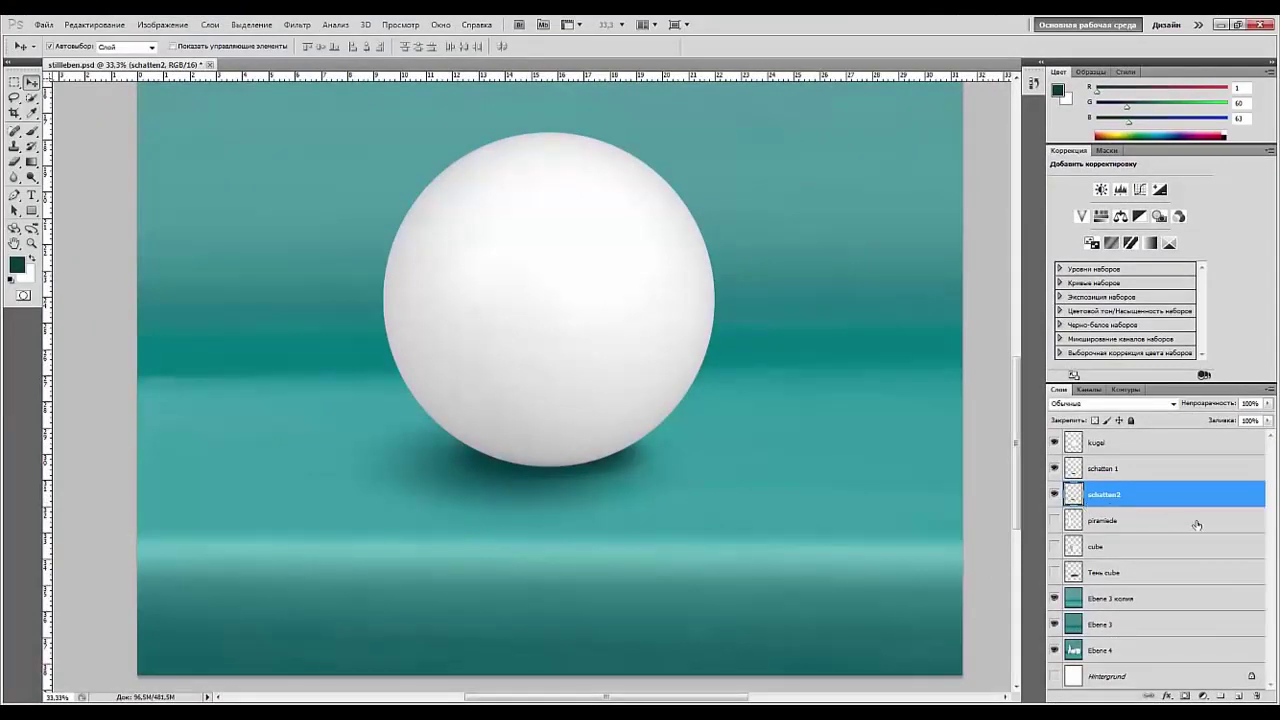
{"action": "left_click_drag", "start_coordinate": [1210, 598], "coordinate": [1238, 695]}
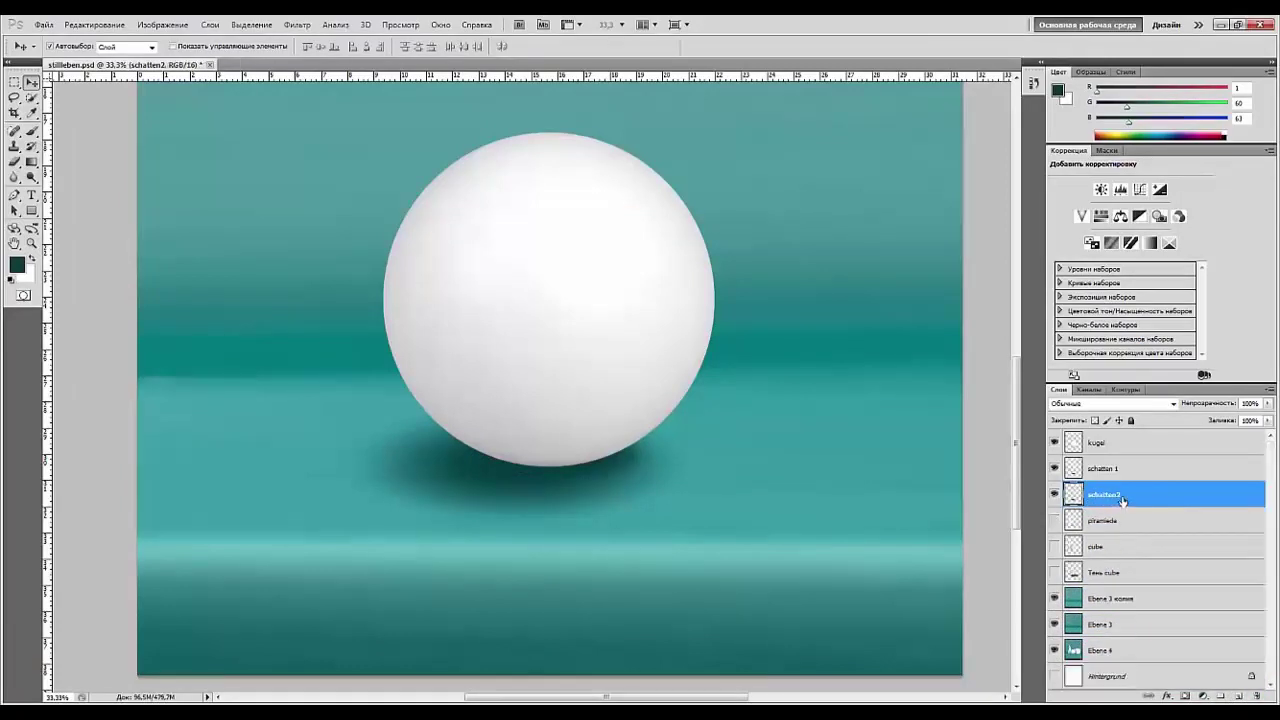
- Stretch the schatten2 shadow horizontally to about 124% and reposition it slightly higher beneath the sphere
{"action": "key", "text": "ctrl+t"}
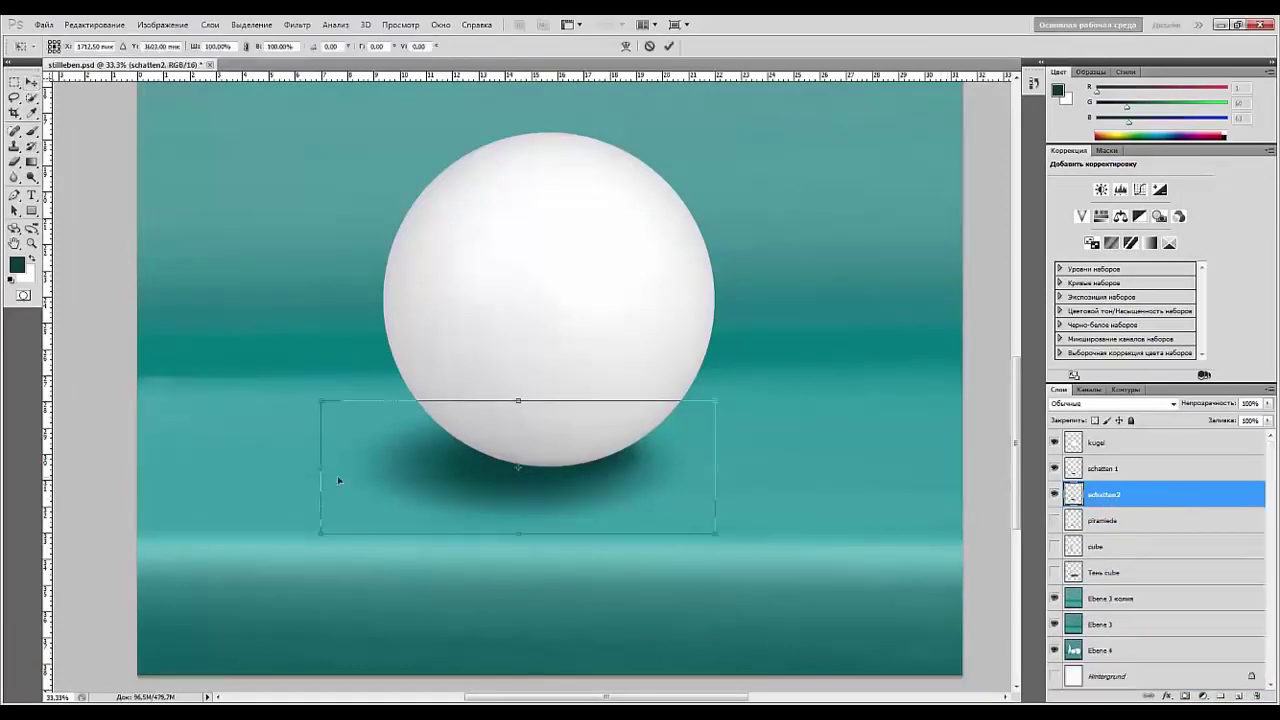
{"action": "left_click_drag", "start_coordinate": [321, 469], "coordinate": [230, 468]}
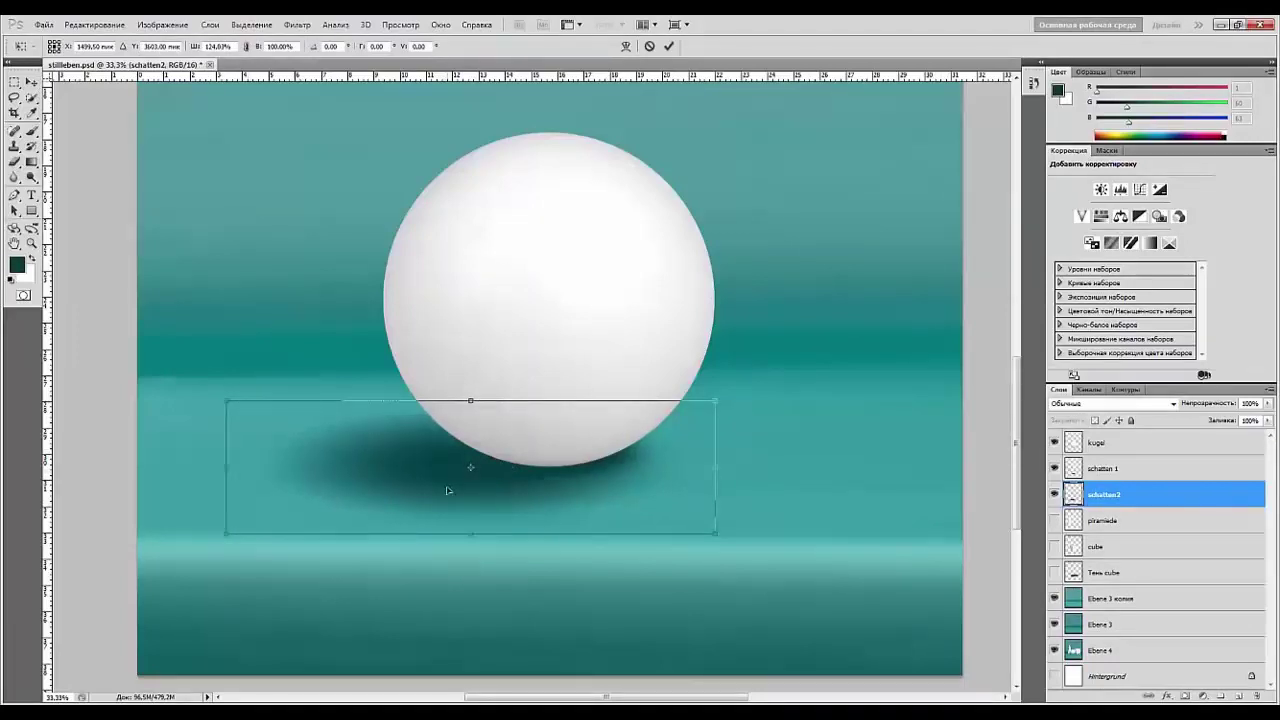
{"action": "left_click_drag", "start_coordinate": [449, 486], "coordinate": [500, 480]}
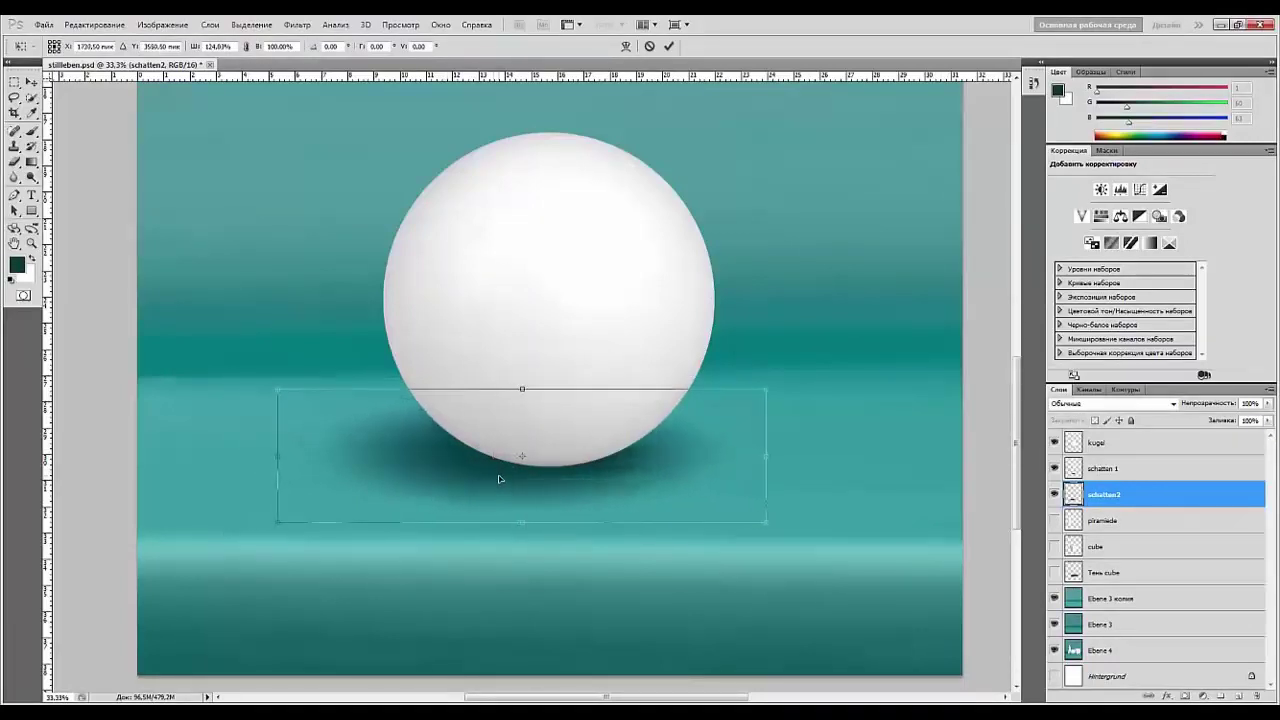
{"action": "key", "text": "Return"}
{"action": "key", "text": "ctrl+minus"}
{"action": "key", "text": "ctrl+minus"}
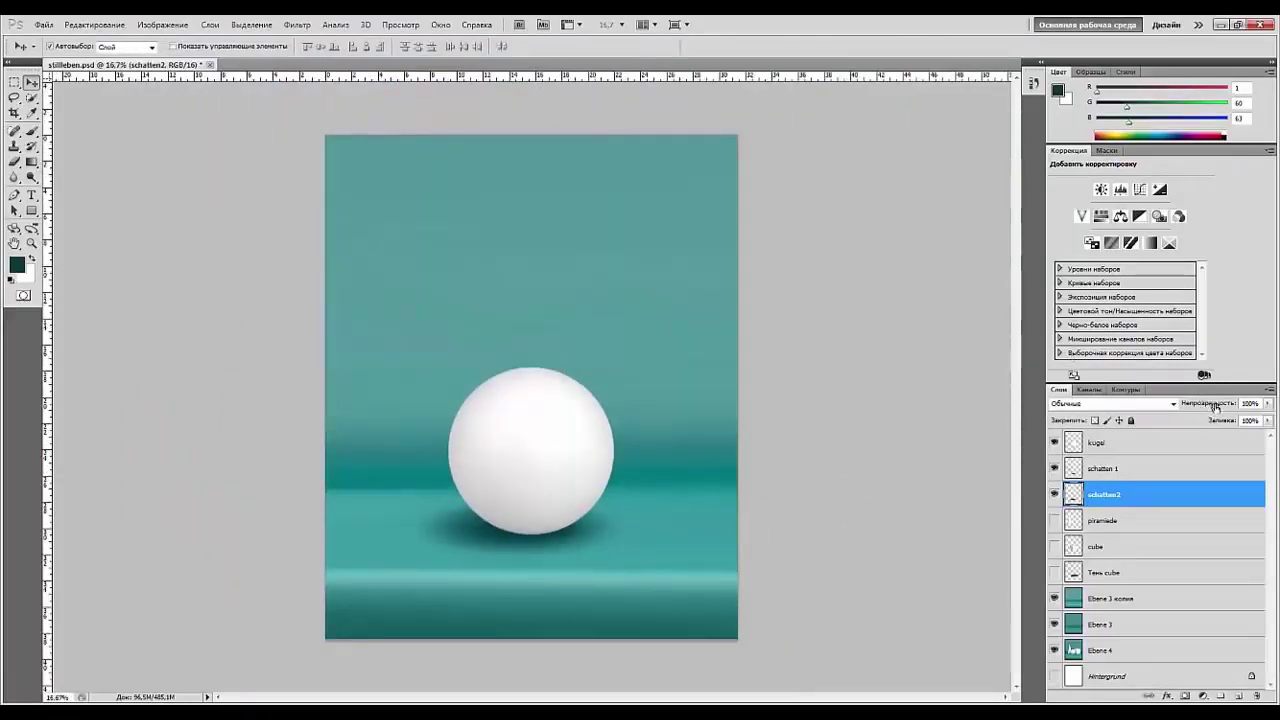
- Lower the schatten2 layer's opacity to 70% and shift the shadow slightly to the left of the sphere
{"action": "mouse_move", "coordinate": [1194, 410]}
{"action": "left_mouse_down"}
{"action": "mouse_move", "coordinate": [1182, 412]}
{"action": "mouse_move", "coordinate": [1195, 413]}
{"action": "left_mouse_up"}
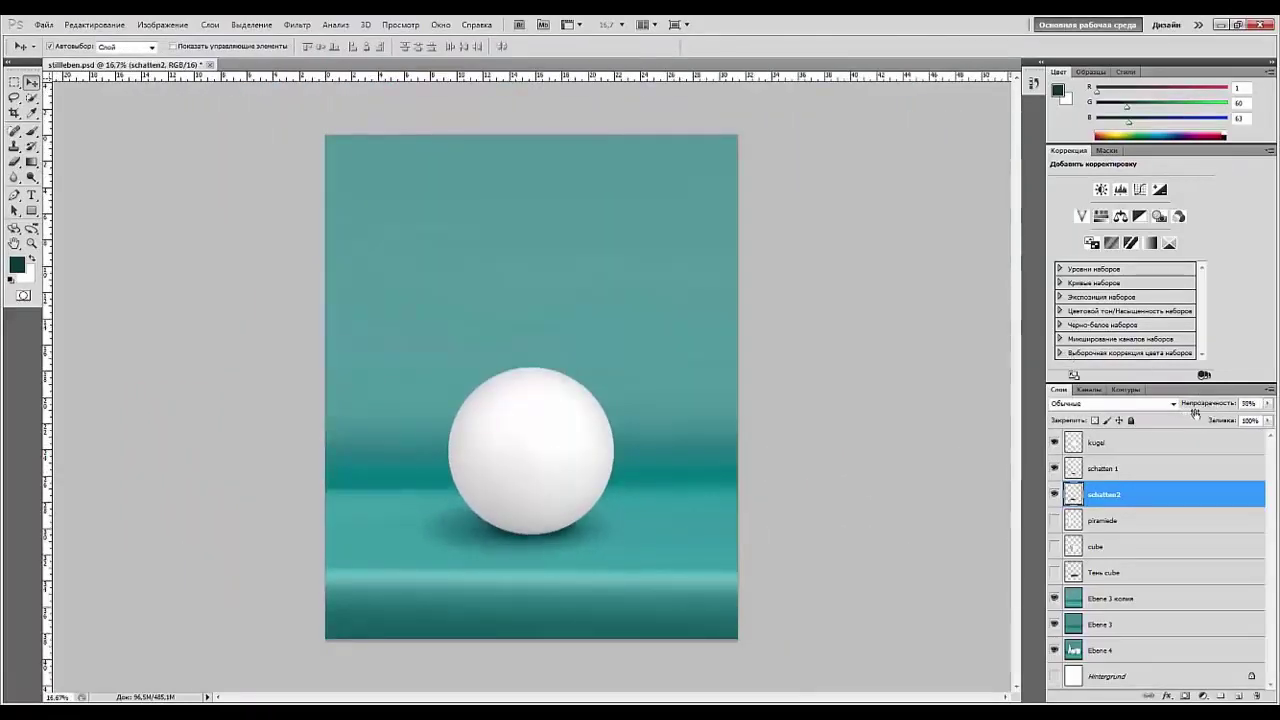
{"action": "key", "text": "7"}
{"action": "mouse_move", "coordinate": [473, 541]}
{"action": "left_mouse_down"}
{"action": "mouse_move", "coordinate": [452, 525]}
{"action": "mouse_move", "coordinate": [458, 538]}
{"action": "left_mouse_up"}
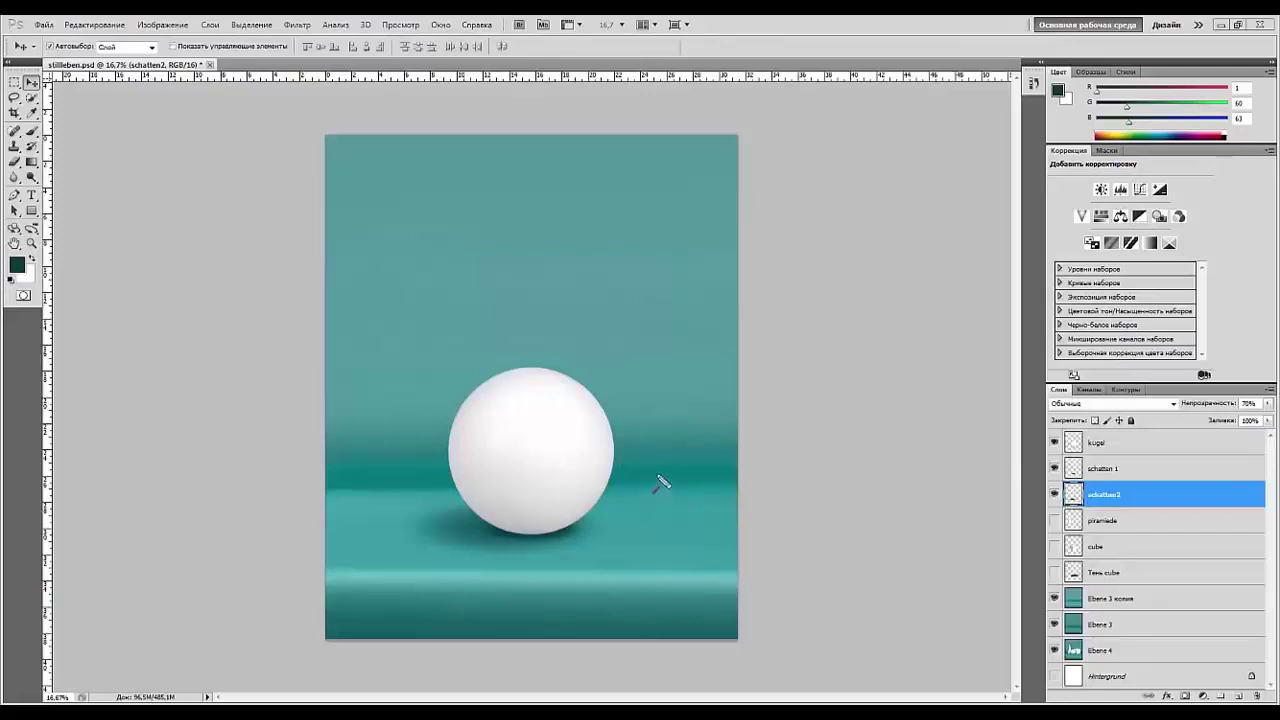
{"action": "left_click_drag", "start_coordinate": [565, 437], "coordinate": [450, 420]}
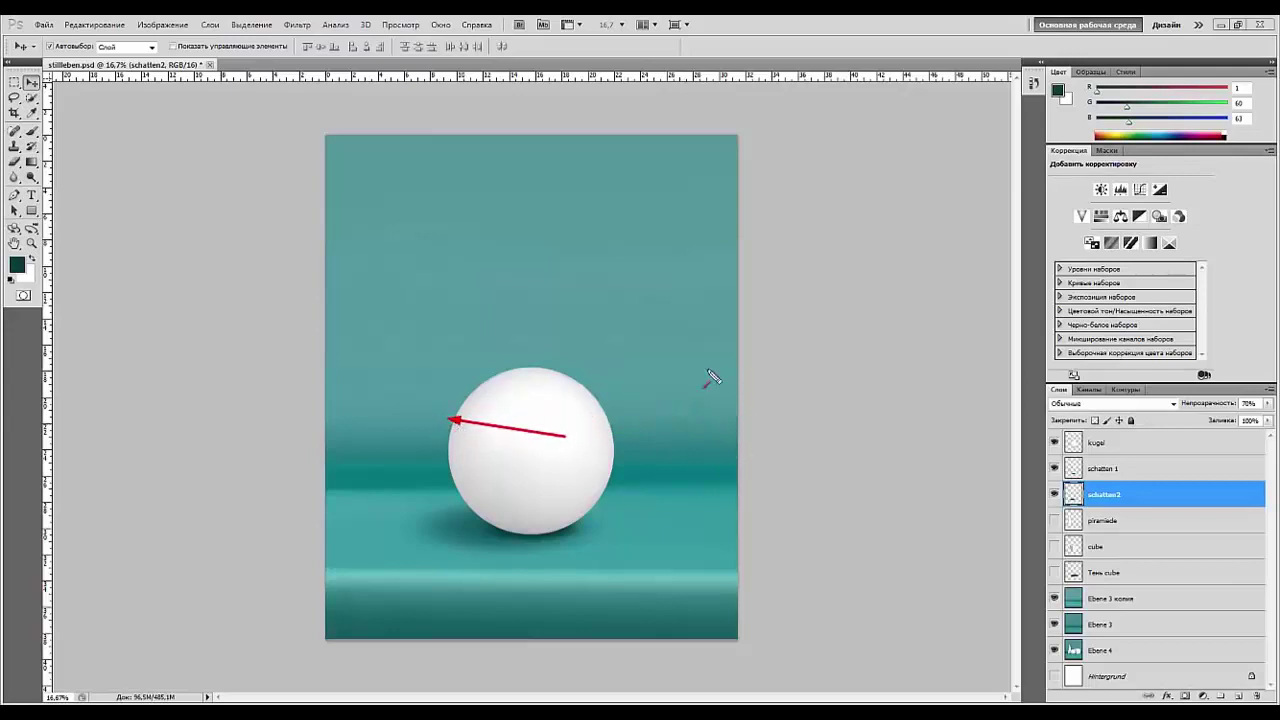
{"action": "left_click_drag", "start_coordinate": [719, 365], "coordinate": [552, 408]}
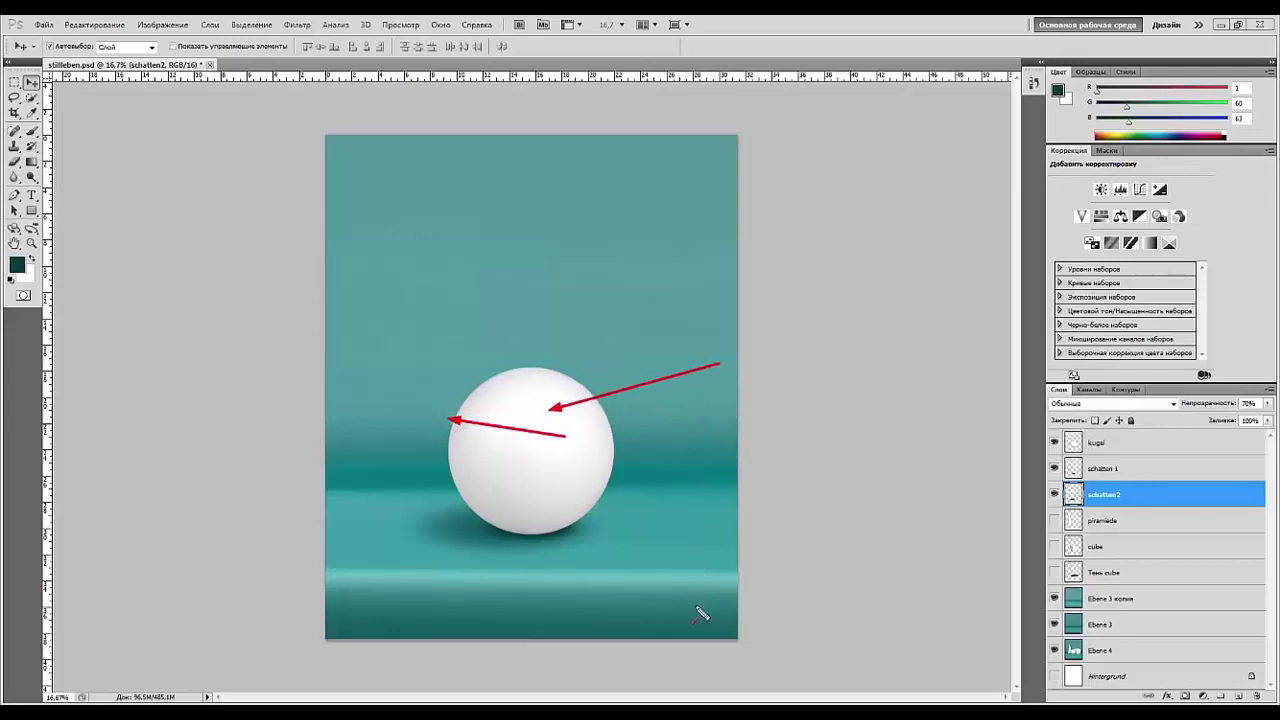
{"action": "left_click_drag", "start_coordinate": [678, 586], "coordinate": [542, 482]}
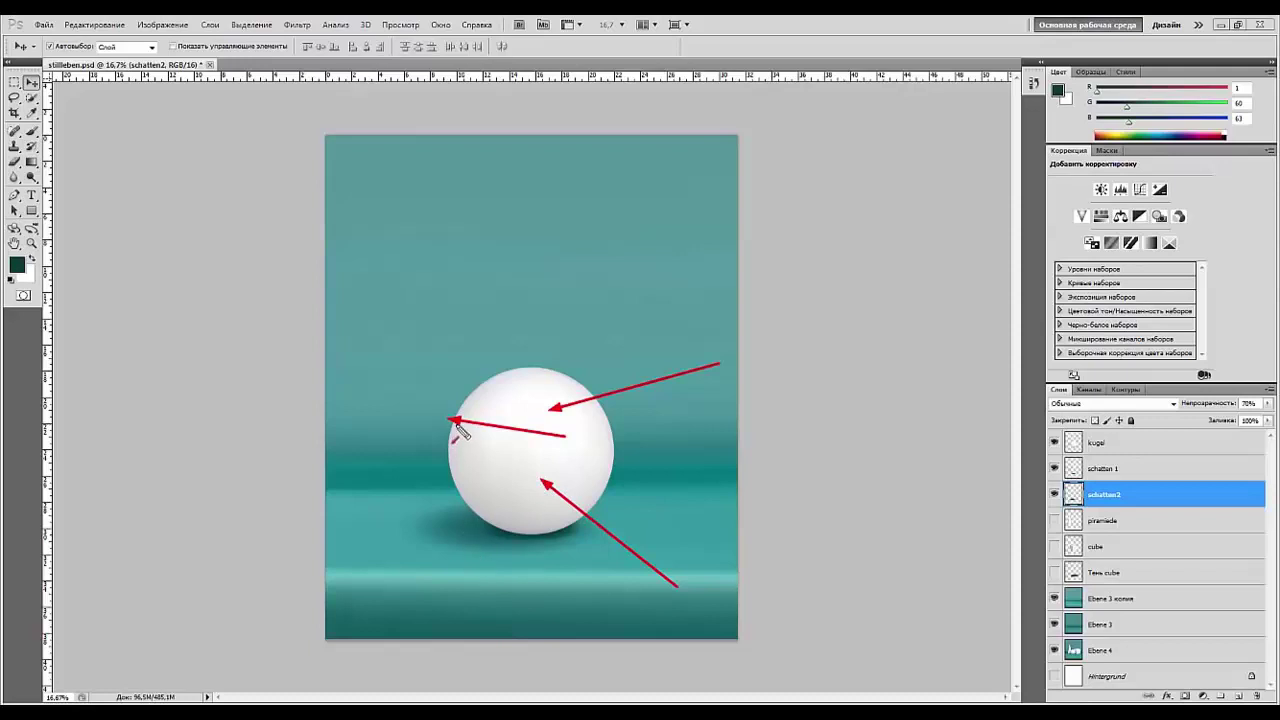
{"action": "key", "text": "Escape"}
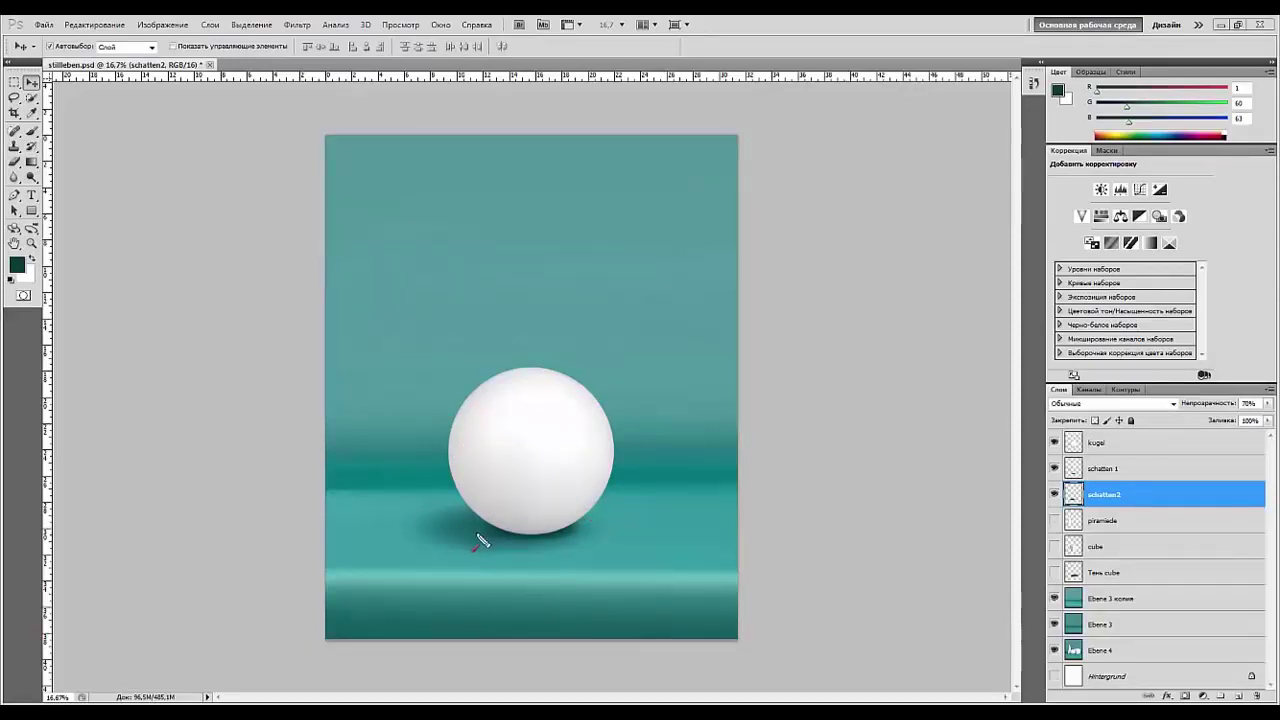
{"action": "left_click_drag", "start_coordinate": [476, 531], "coordinate": [361, 460]}
{"action": "left_click_drag", "start_coordinate": [645, 630], "coordinate": [655, 620]}
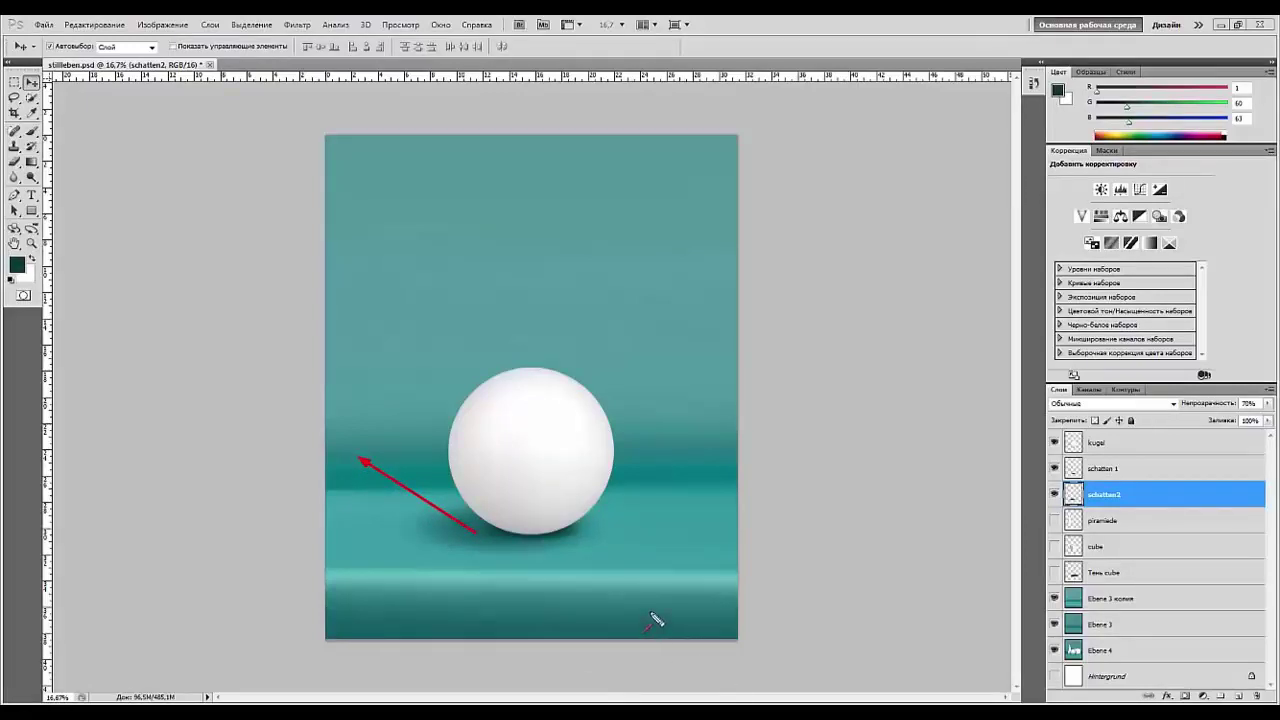
{"action": "key", "text": "Escape"}
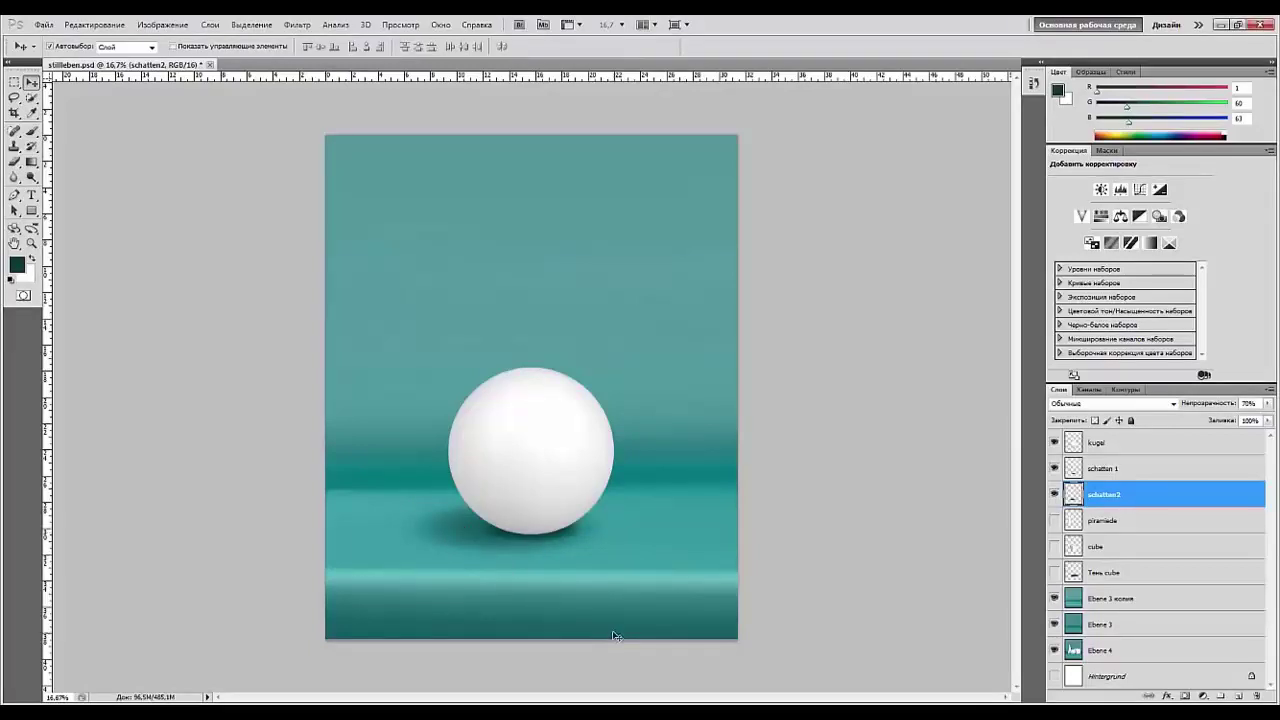
- Rotate the schatten2 shadow so its left end tilts upward behind the sphere, keeping the layer's opacity at 70%
{"action": "key", "text": "ctrl+t"}
{"action": "left_click_drag", "start_coordinate": [655, 535], "coordinate": [563, 543]}
{"action": "key", "text": "Return"}
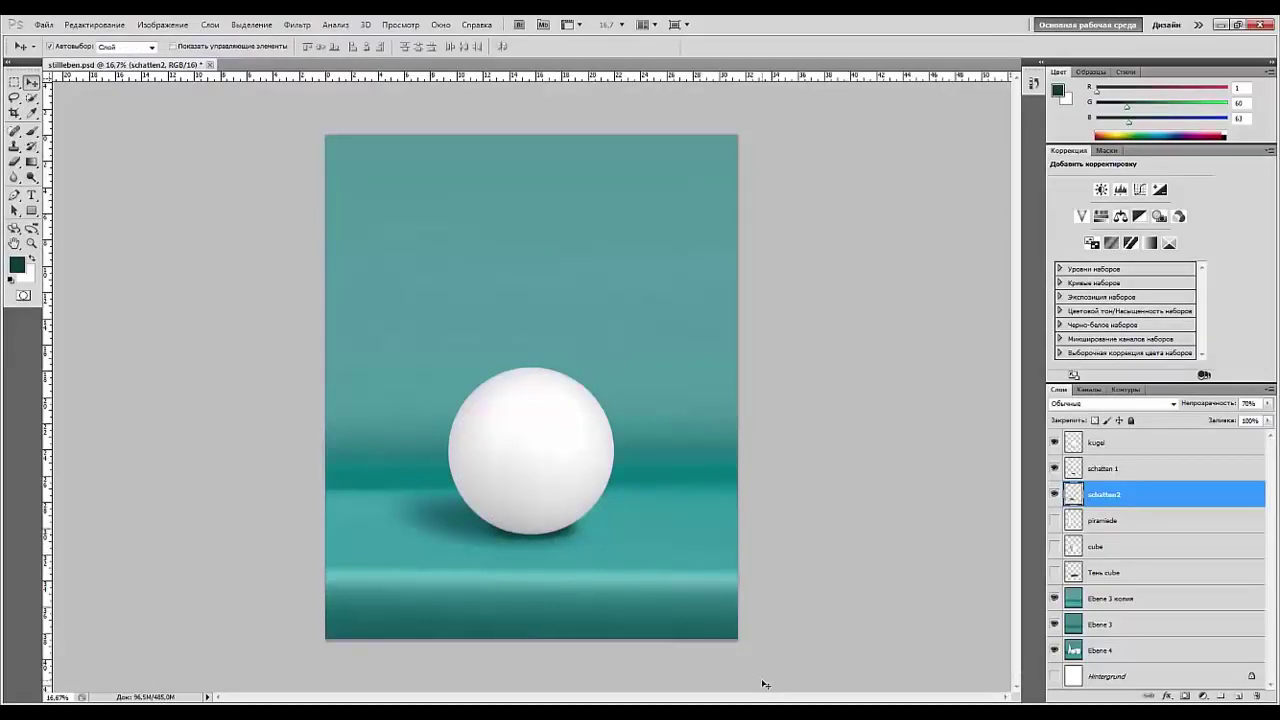
{"action": "left_click", "coordinate": [547, 505]}
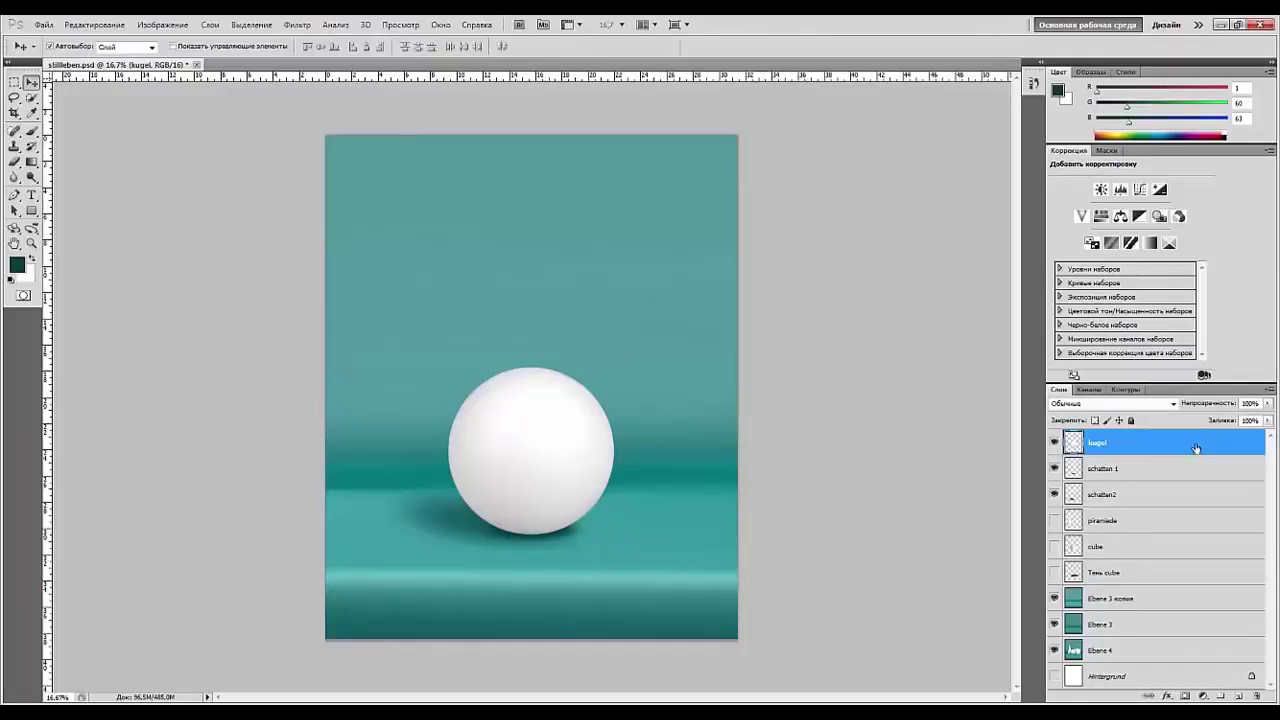
{"action": "left_click", "coordinate": [429, 525]}
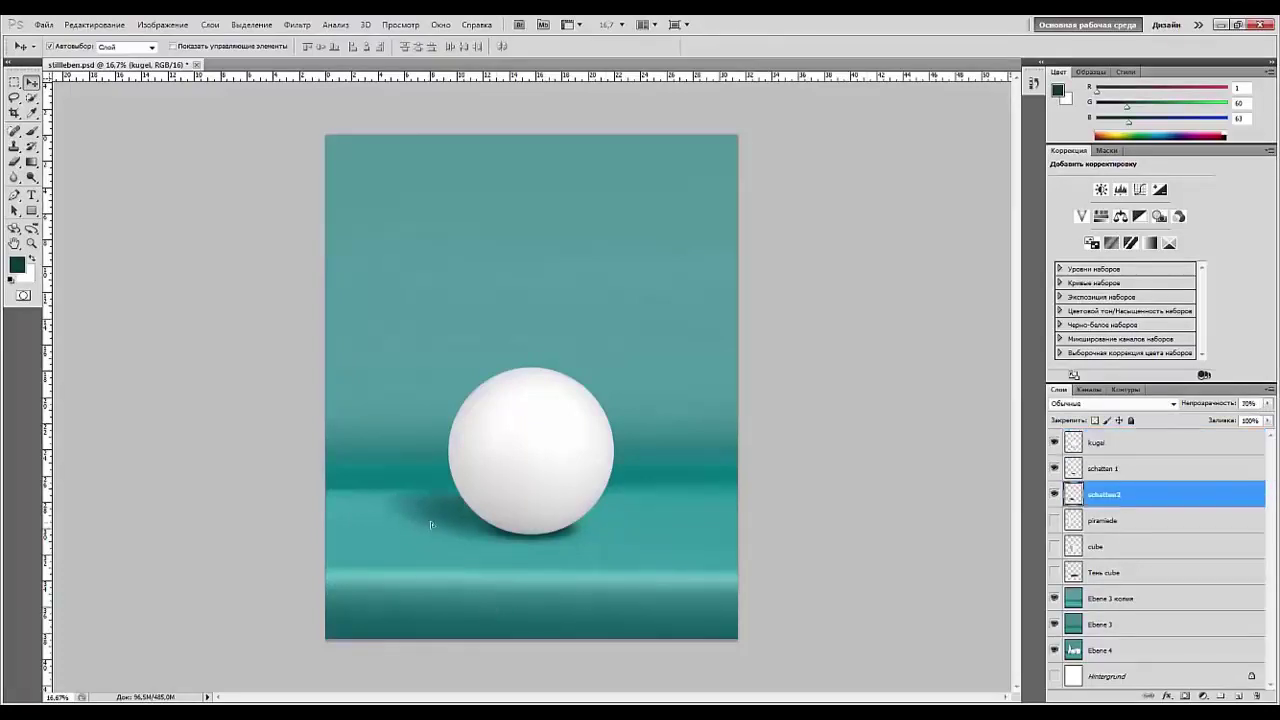
{"action": "key", "text": "7"}
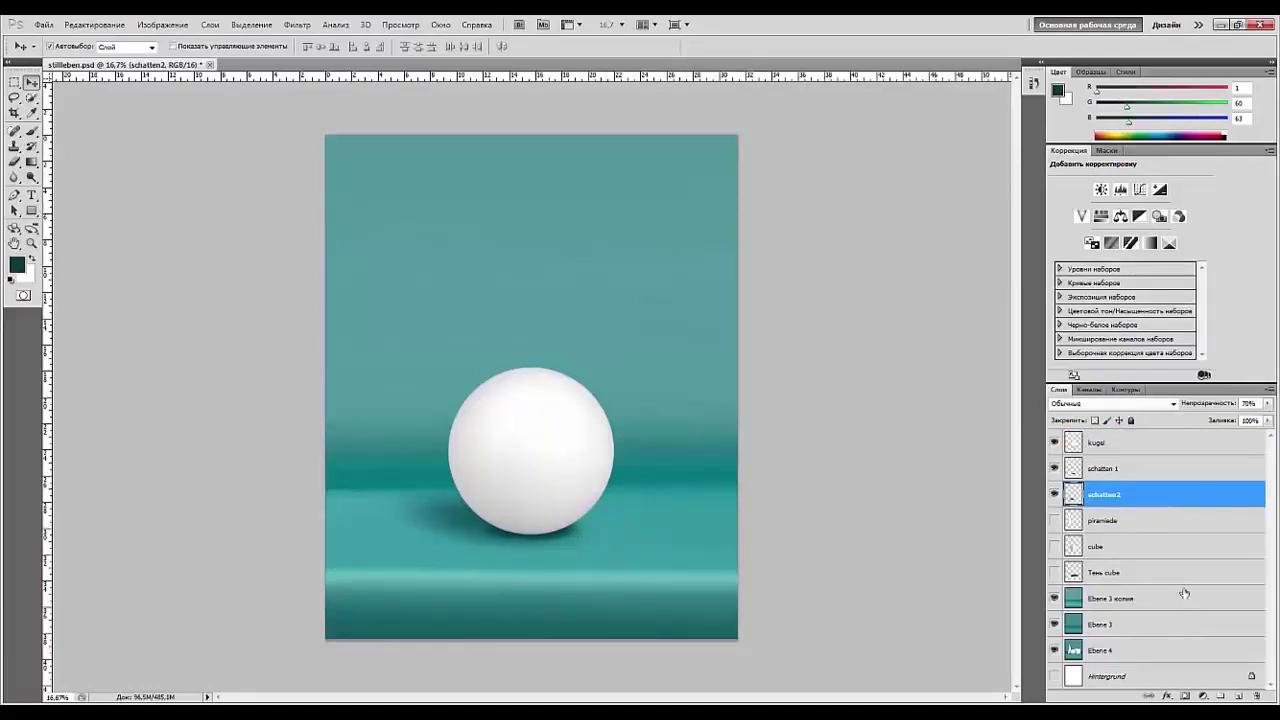
- Duplicate the kugel layer and darken the copy's midtones with a clipped Levels adjustment merged into it
{"action": "left_click_drag", "start_coordinate": [1153, 449], "coordinate": [1243, 696]}
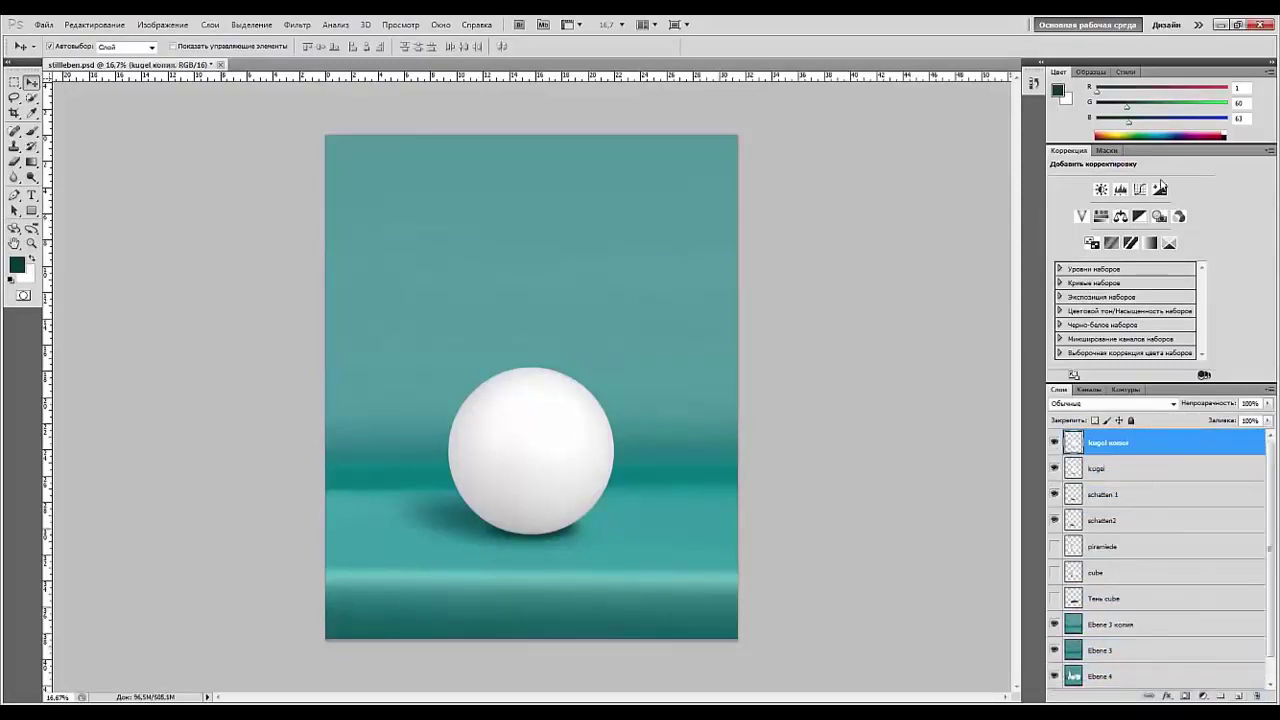
{"action": "left_click", "coordinate": [1120, 189]}
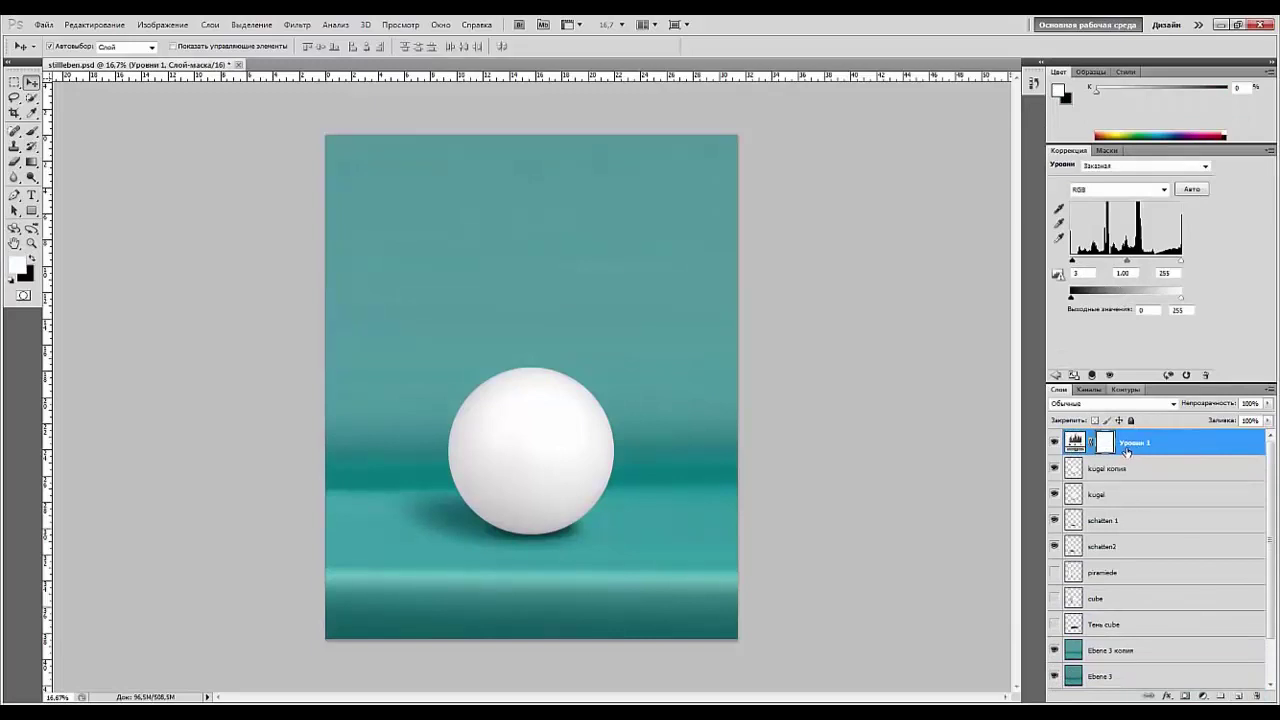
{"action": "left_click_drag", "start_coordinate": [1126, 264], "coordinate": [1166, 270]}
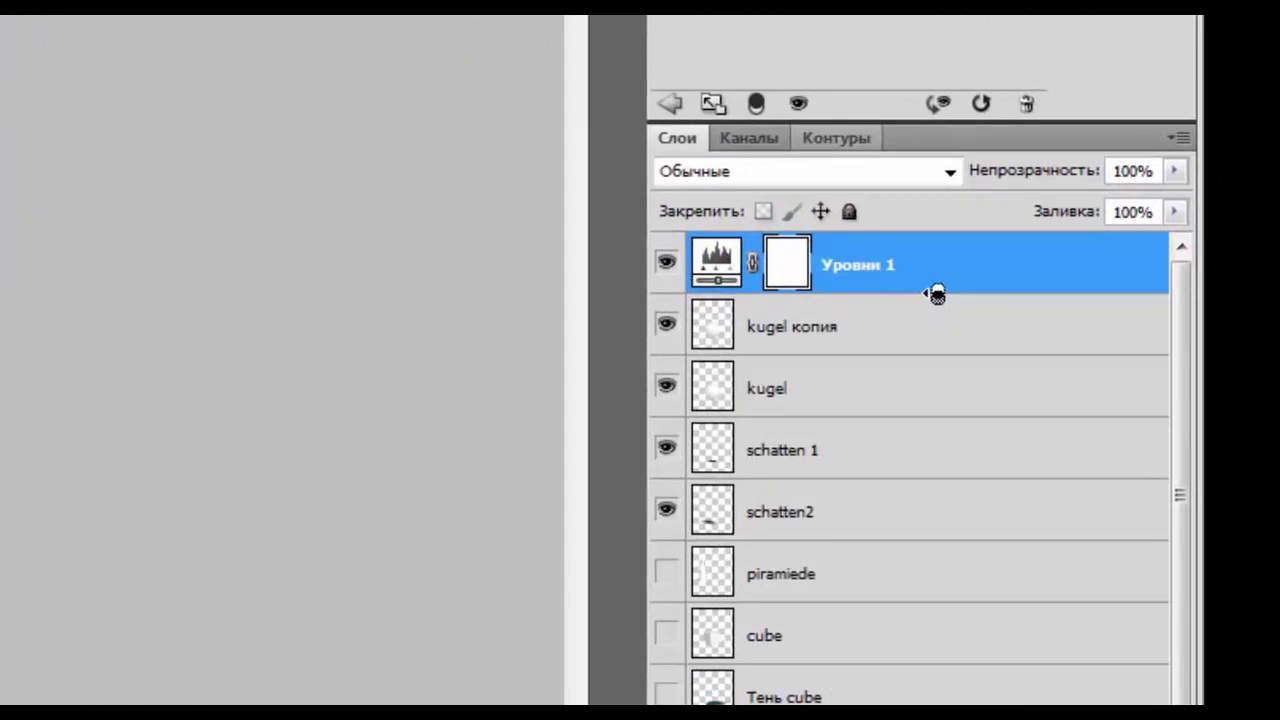
{"action": "left_click", "coordinate": [936, 293], "text": "alt"}
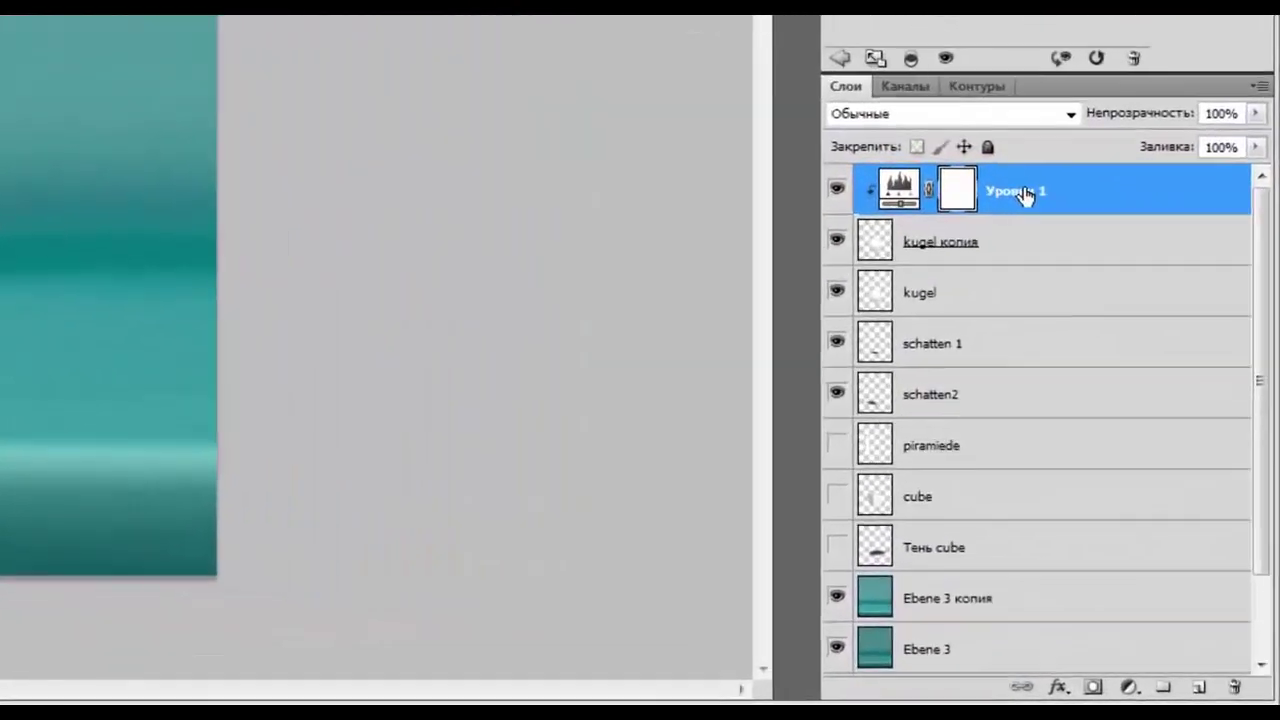
{"action": "key", "text": "ctrl+e"}
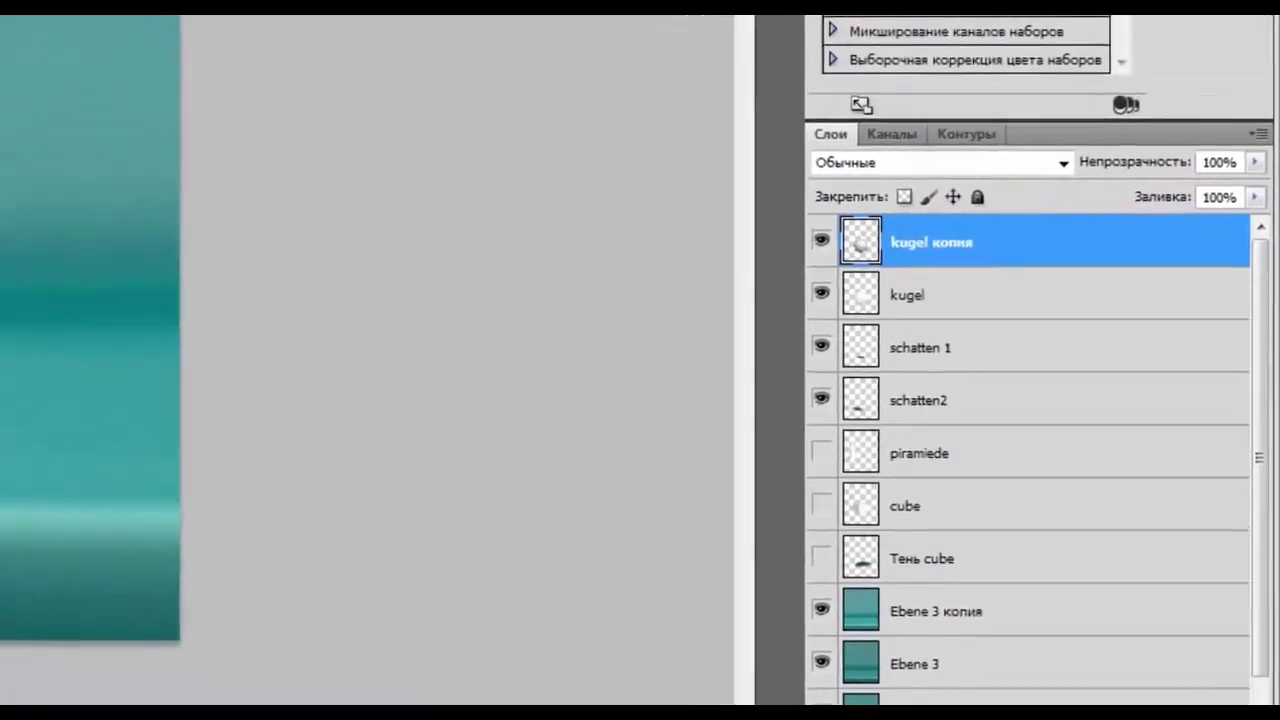
- Add a Color Balance adjustment with midtones green at +17, clipped to the kugel копия layer only
{"action": "left_click", "coordinate": [995, 110]}
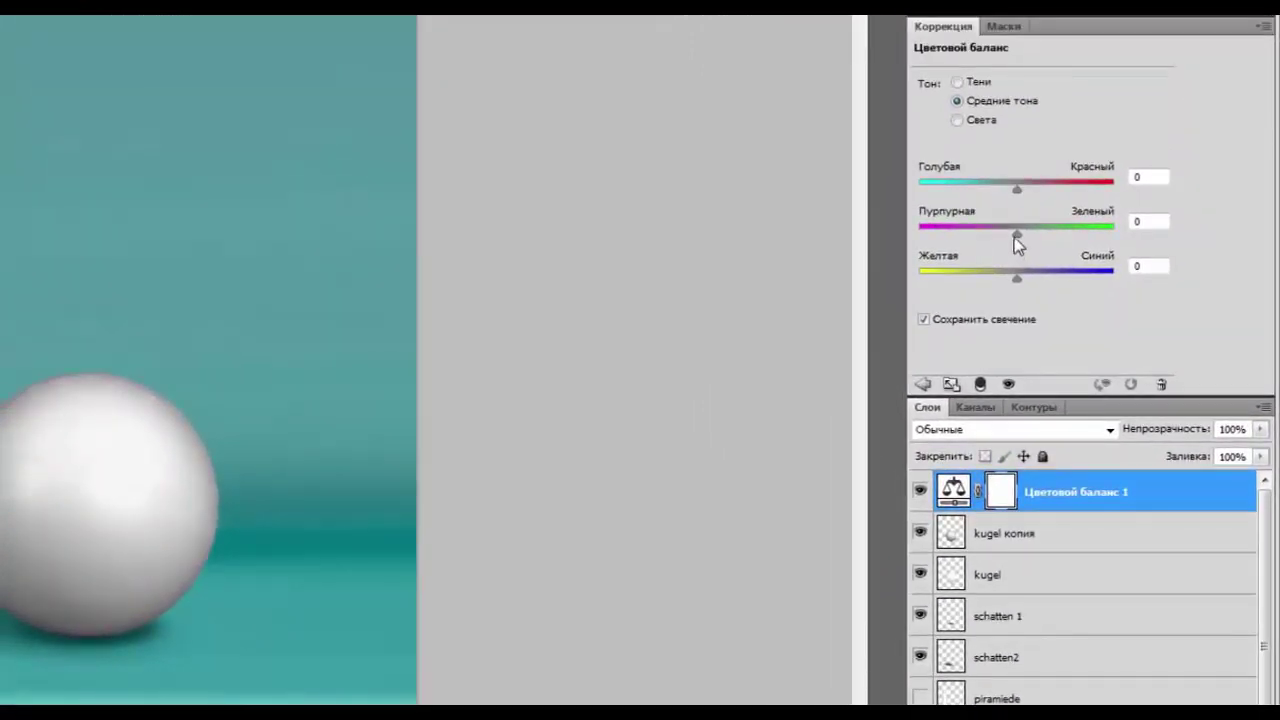
{"action": "left_click_drag", "start_coordinate": [1014, 238], "coordinate": [1035, 236]}
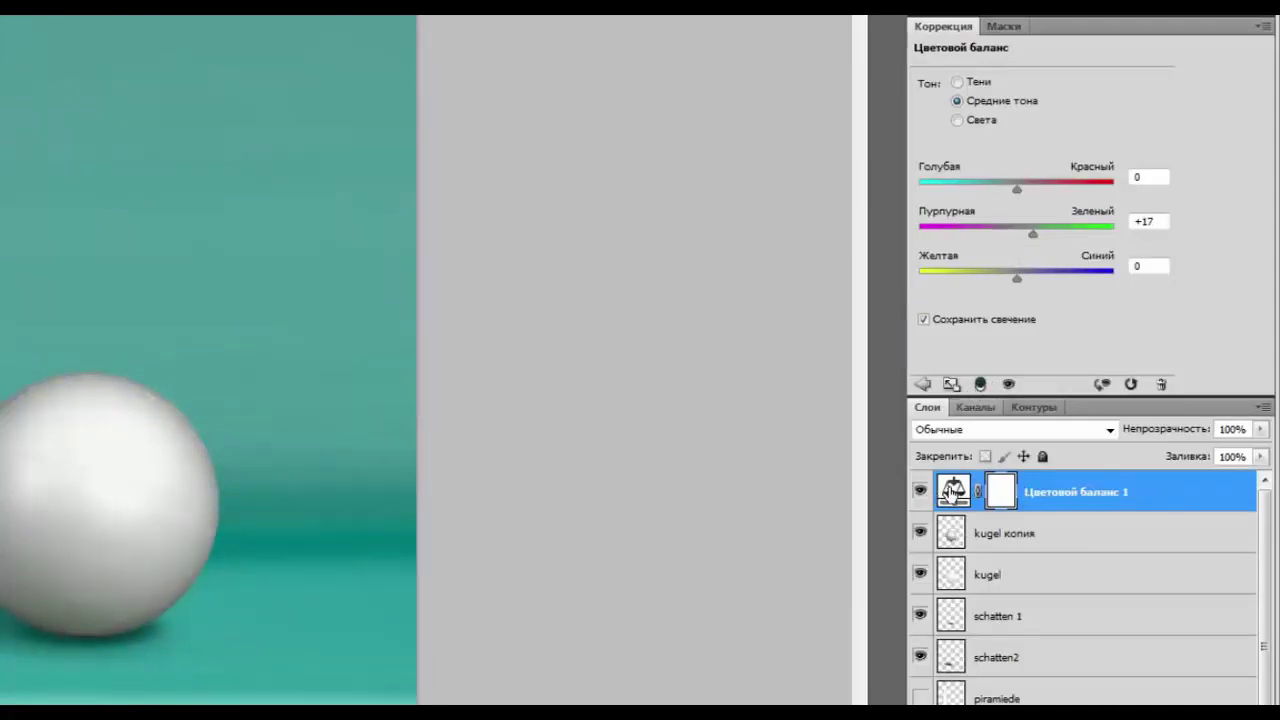
{"action": "left_click", "coordinate": [1081, 541]}
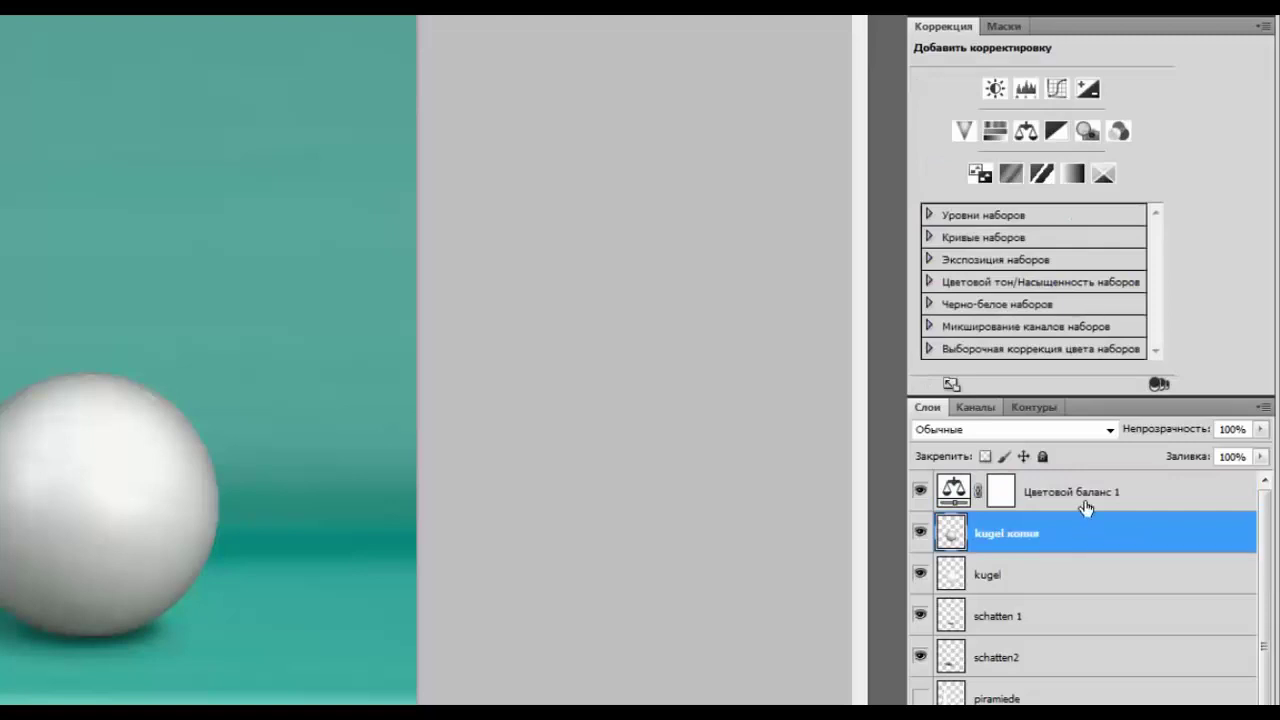
{"action": "left_click", "coordinate": [1085, 500]}
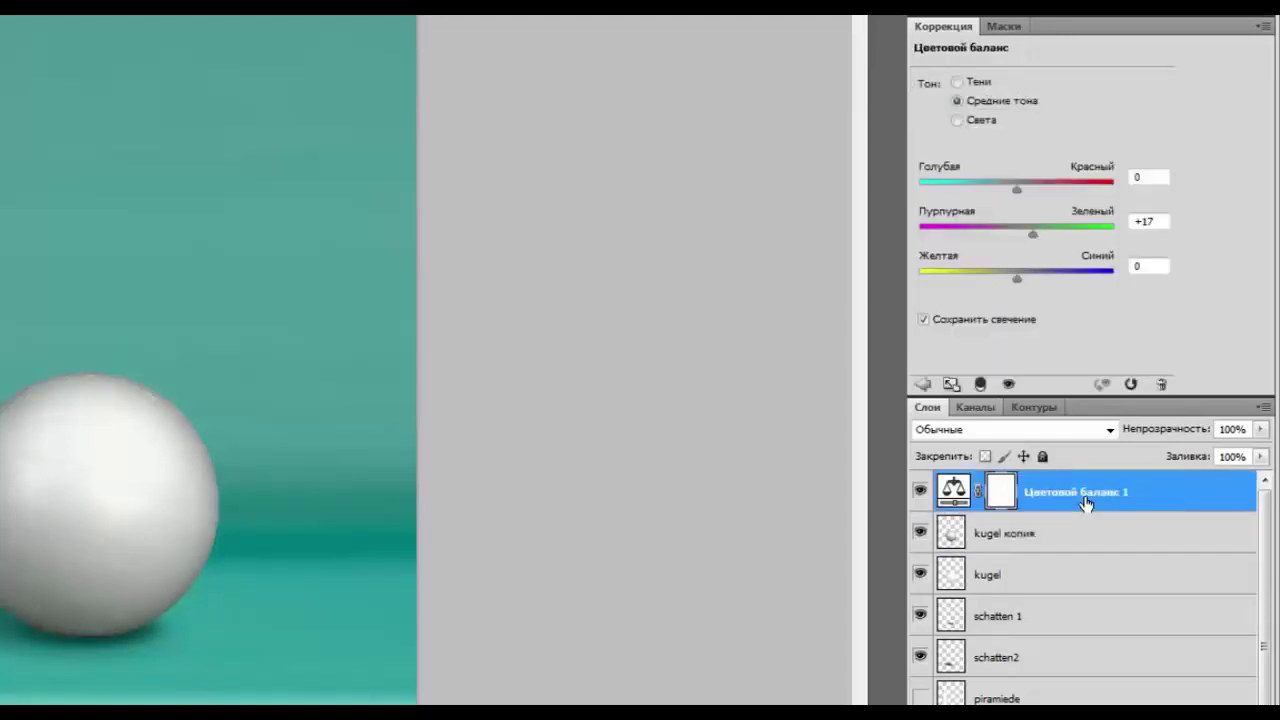
{"action": "left_click", "coordinate": [980, 386]}
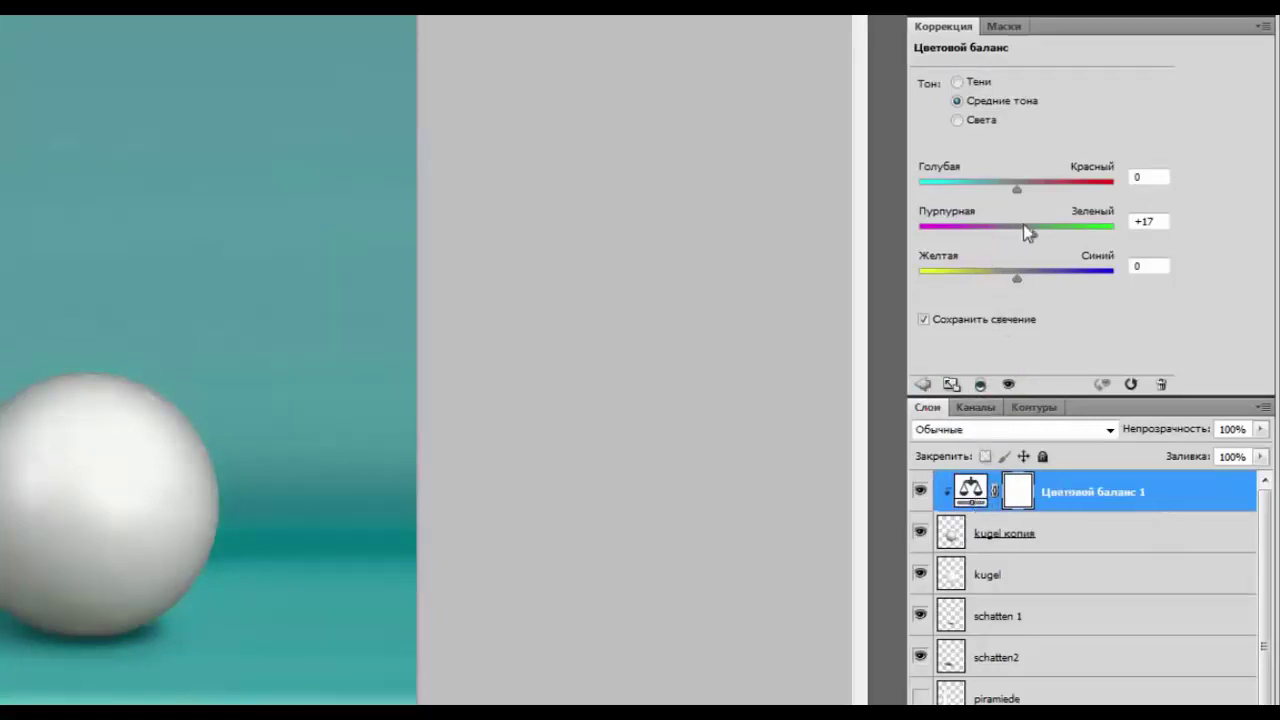
- Set Color Balance midtones cyan to -96 and shadows to cyan -3 and blue +15, merging the adjustment into kugel копия
{"action": "left_click_drag", "start_coordinate": [1017, 188], "coordinate": [924, 205]}
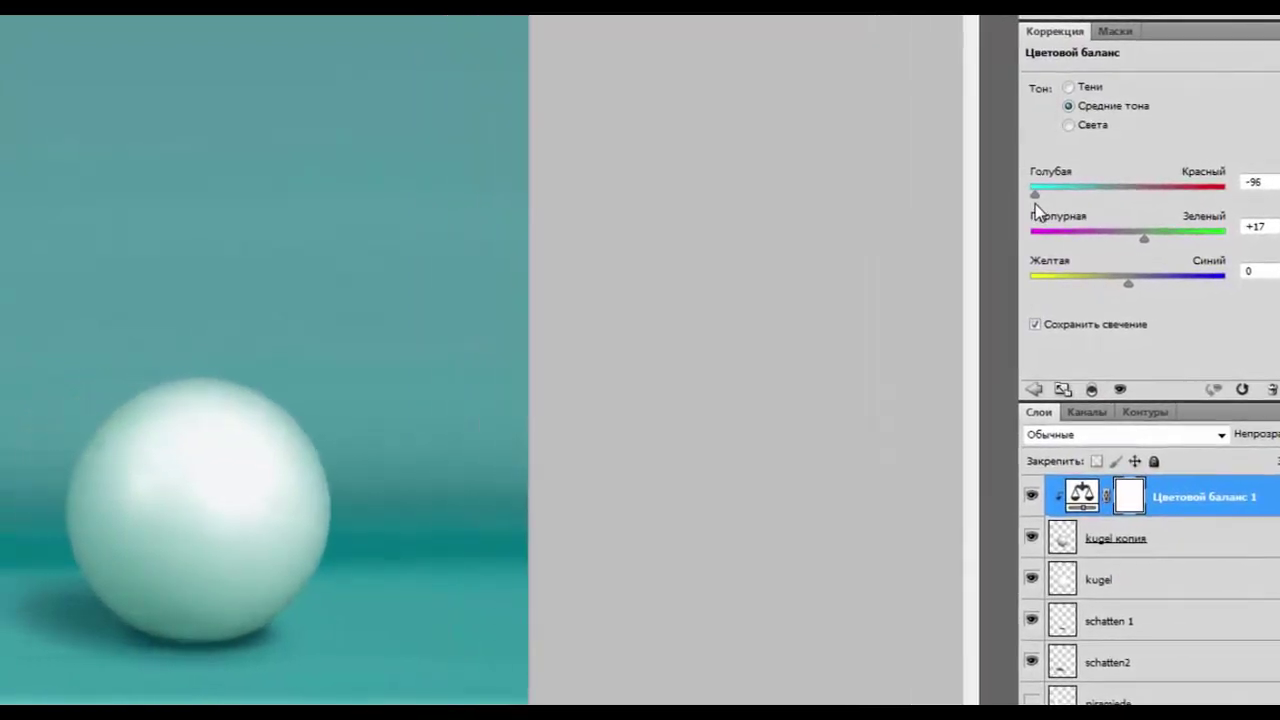
{"action": "left_click", "coordinate": [1068, 87]}
{"action": "mouse_move", "coordinate": [1100, 199]}
{"action": "left_mouse_down"}
{"action": "mouse_move", "coordinate": [1141, 193]}
{"action": "mouse_move", "coordinate": [1125, 196]}
{"action": "left_mouse_up"}
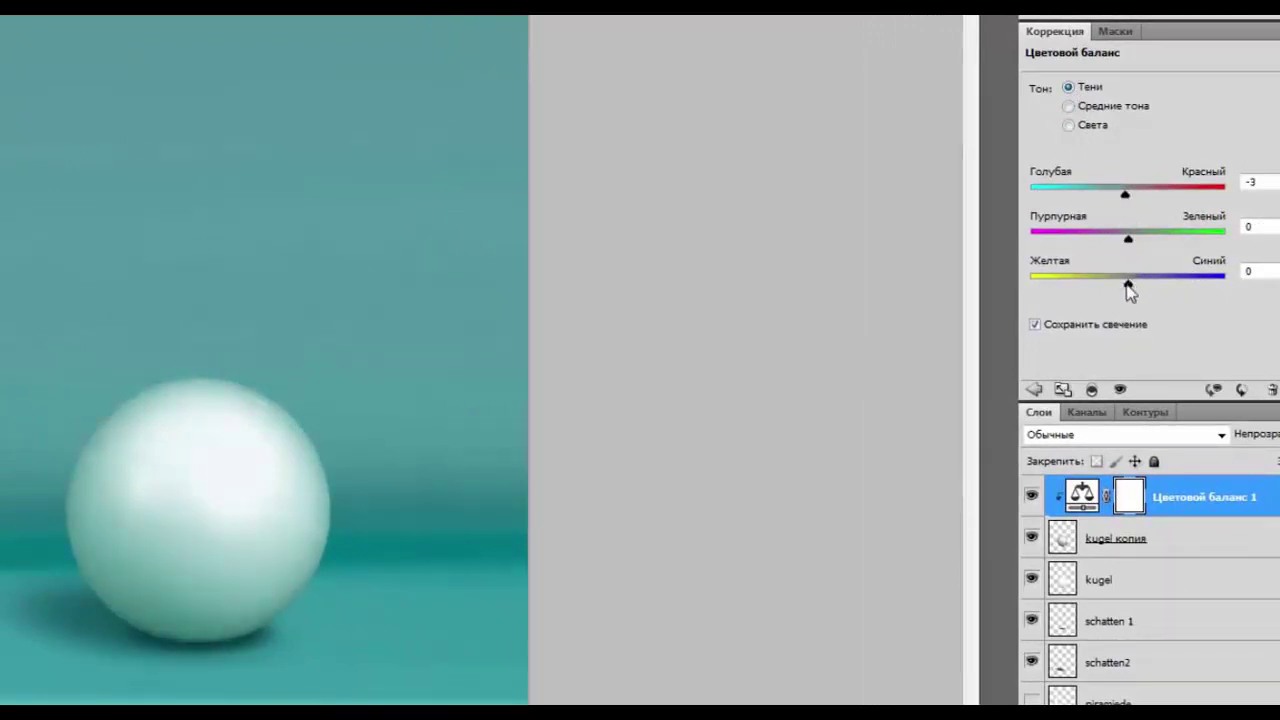
{"action": "mouse_move", "coordinate": [1128, 289]}
{"action": "left_mouse_down"}
{"action": "mouse_move", "coordinate": [1157, 289]}
{"action": "mouse_move", "coordinate": [1146, 289]}
{"action": "left_mouse_up"}
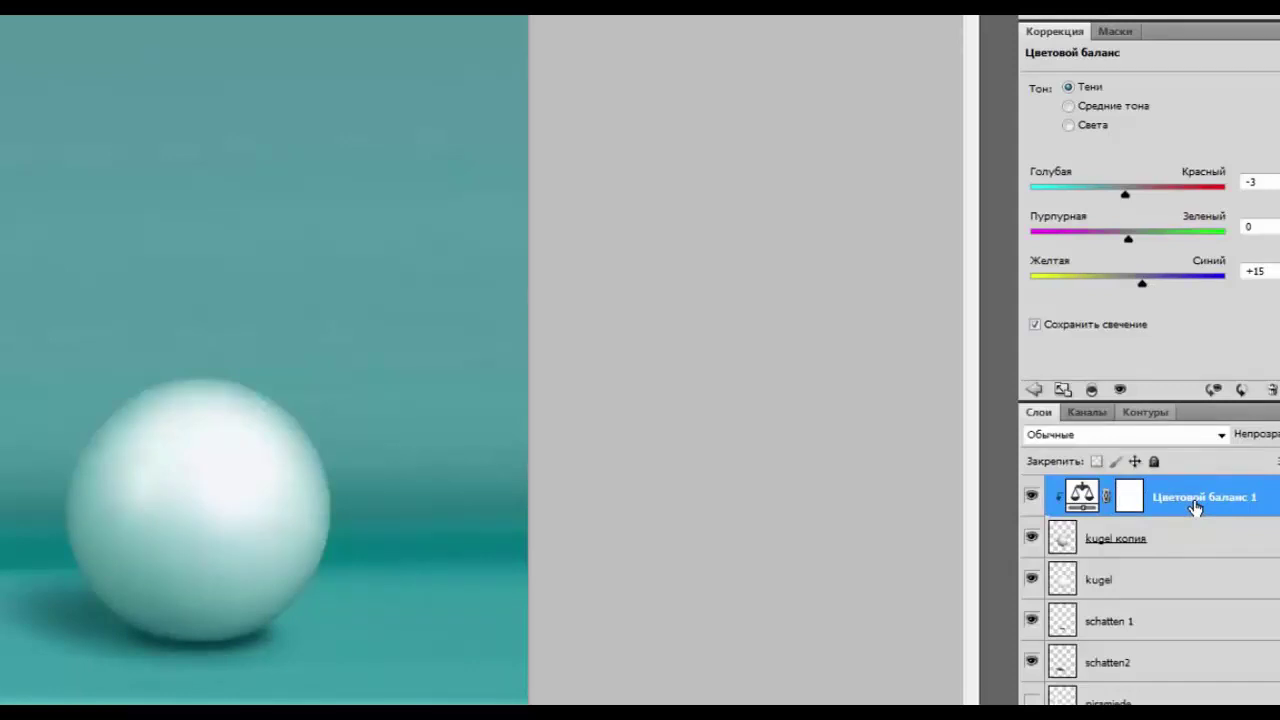
{"action": "key", "text": "ctrl+e"}
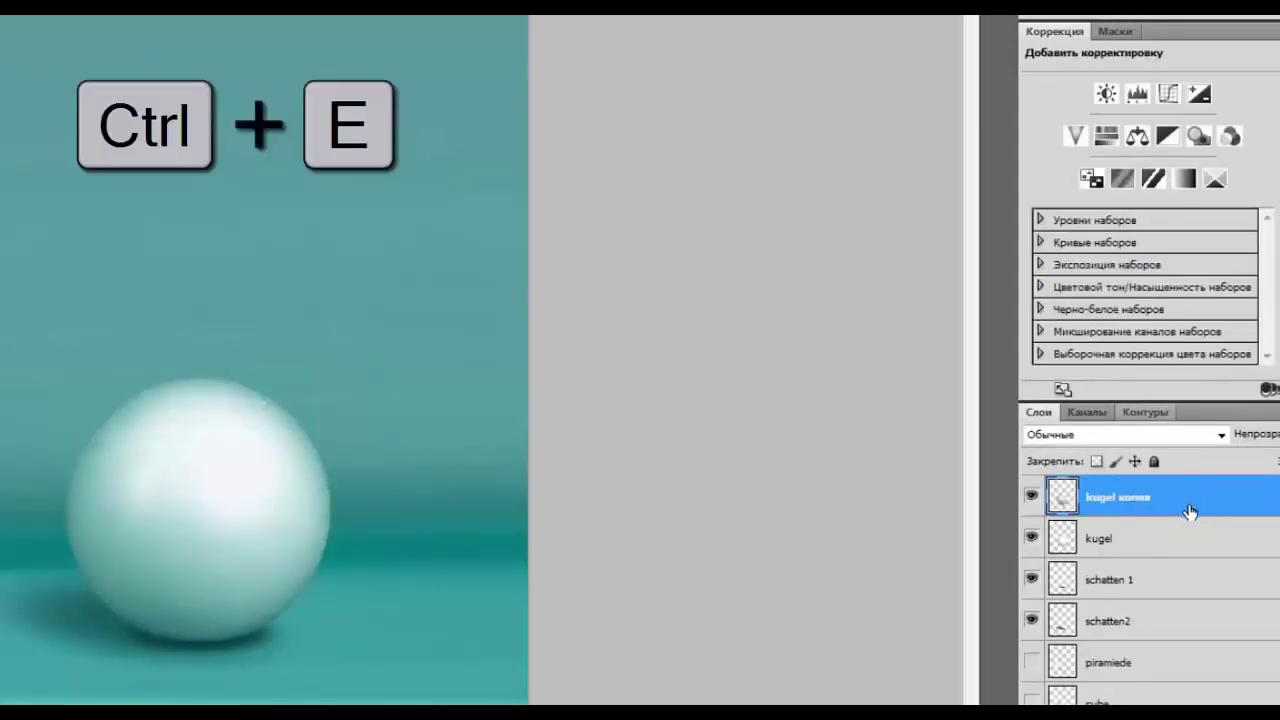
- Compare the sphere with and without the tinted kugel копия layer and reduce that layer's opacity to 91%
{"action": "left_click", "coordinate": [1032, 500]}
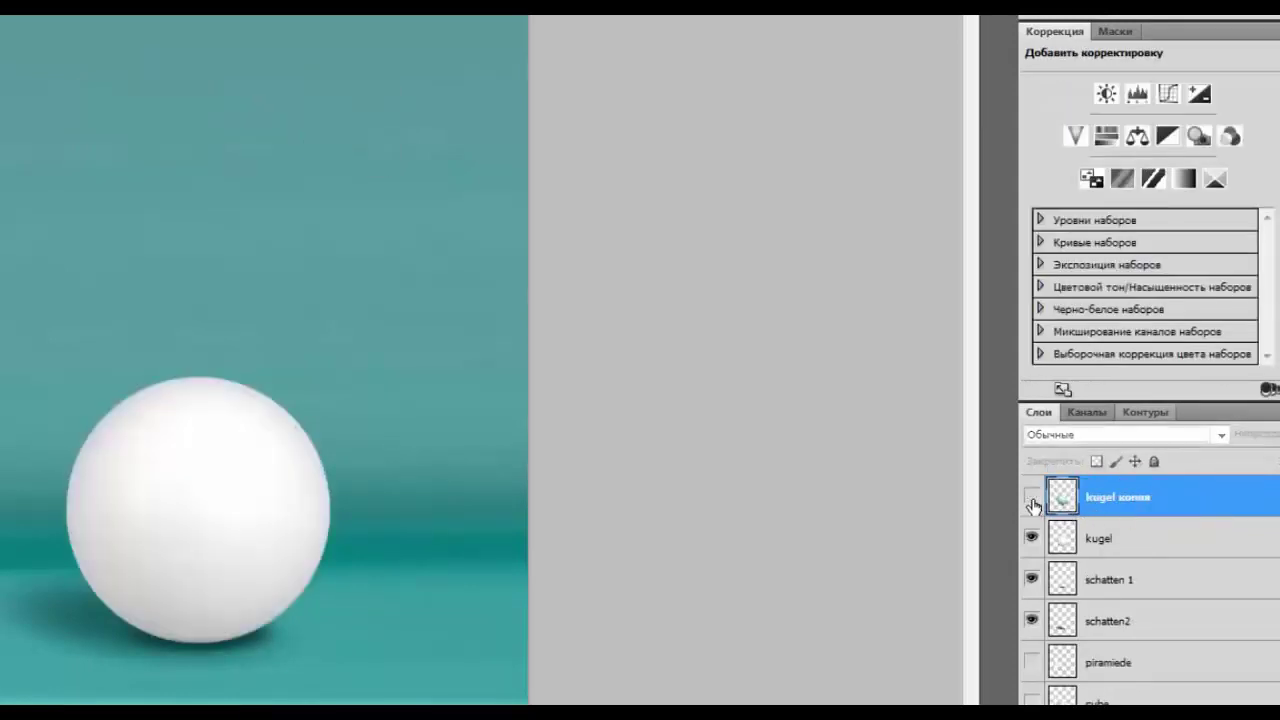
{"action": "left_click", "coordinate": [1032, 500]}
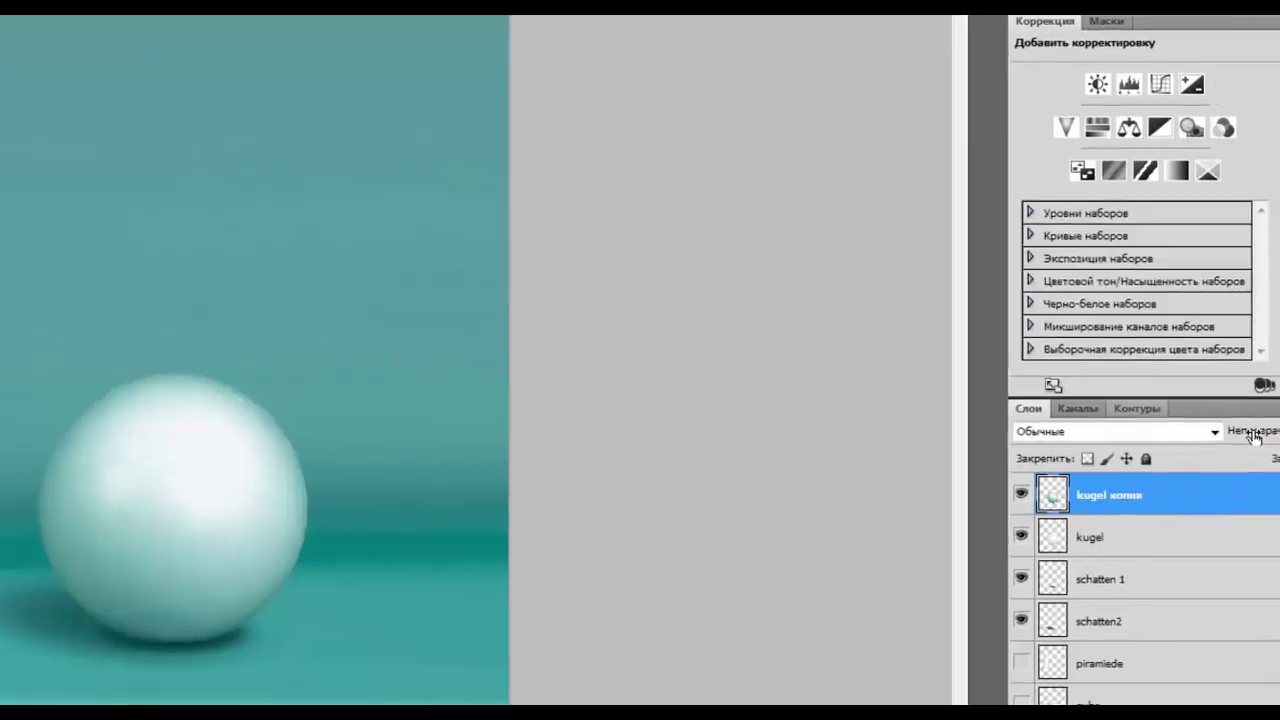
{"action": "left_click_drag", "start_coordinate": [1253, 437], "coordinate": [1279, 436]}
{"action": "left_click_drag", "start_coordinate": [1124, 344], "coordinate": [1116, 344]}
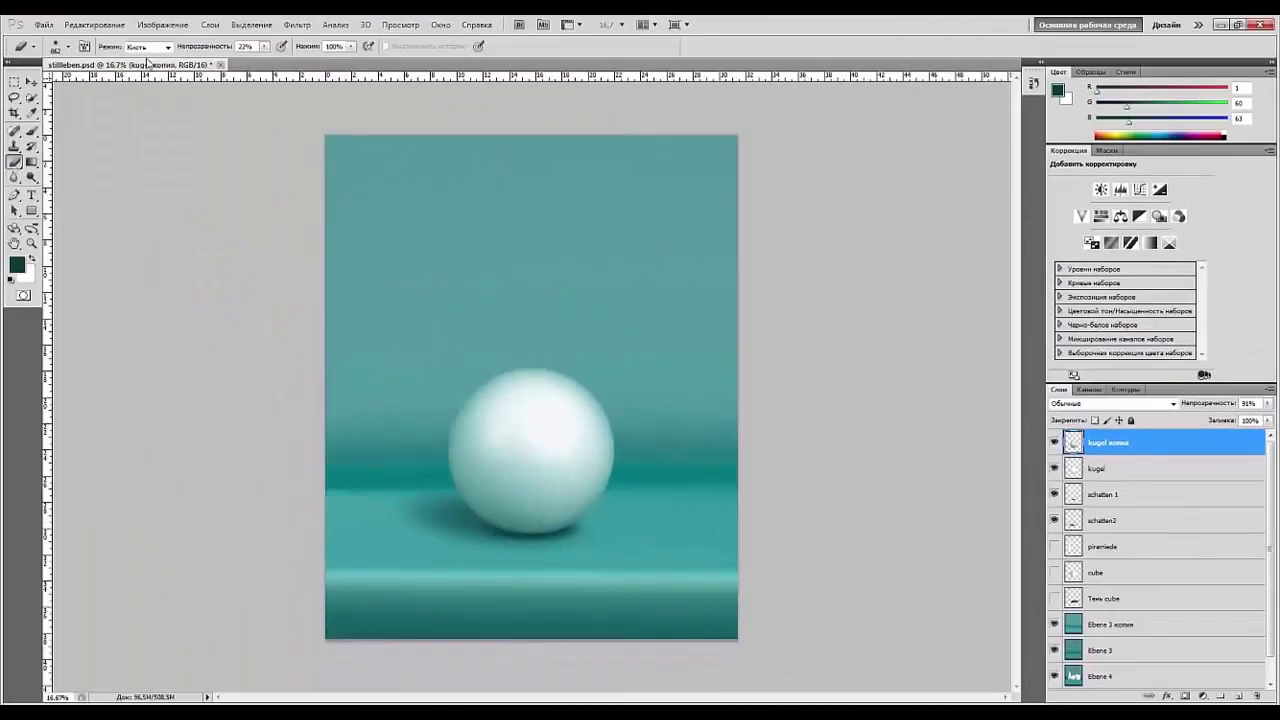
- Soften the tint in the middle of the sphere on kugel копия with the Eraser at 14% opacity
{"action": "right_click", "coordinate": [15, 162]}
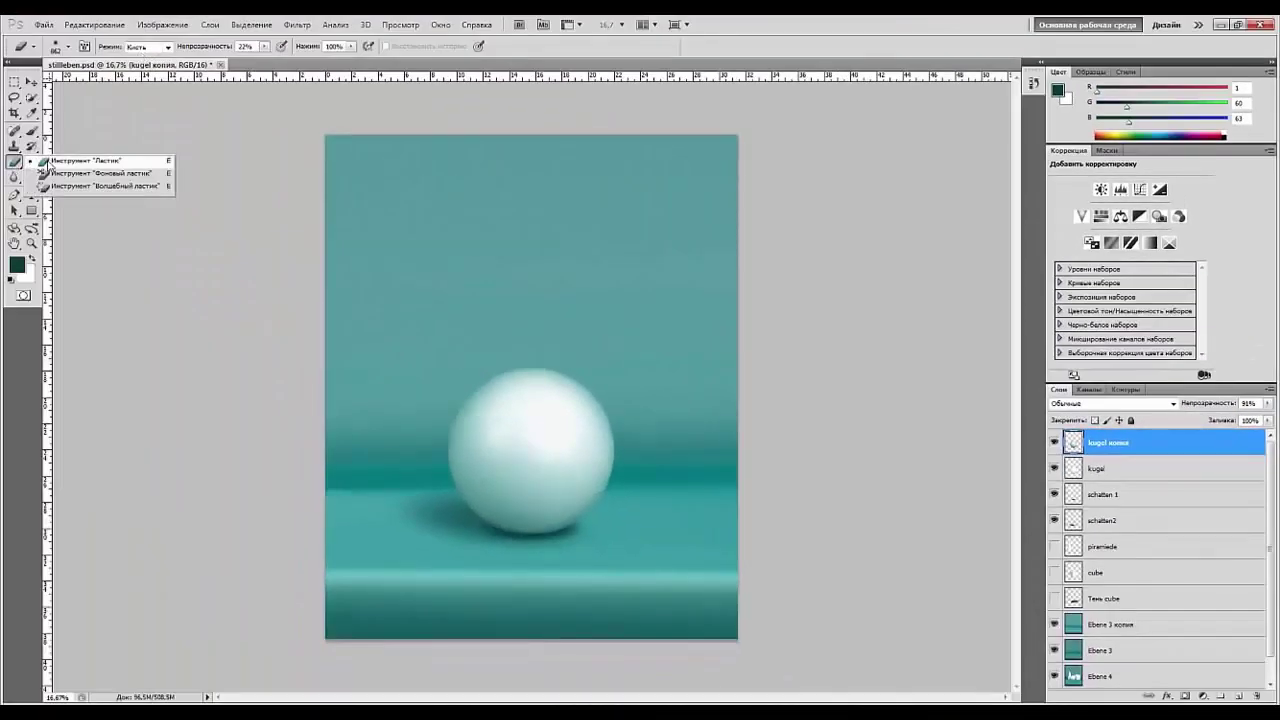
{"action": "left_click", "coordinate": [100, 160]}
{"action": "key", "text": "1"}
{"action": "key", "text": "4"}
{"action": "mouse_move", "coordinate": [524, 396]}
{"action": "left_mouse_down"}
{"action": "mouse_move", "coordinate": [497, 426]}
{"action": "mouse_move", "coordinate": [510, 449]}
{"action": "mouse_move", "coordinate": [479, 440]}
{"action": "mouse_move", "coordinate": [538, 477]}
{"action": "mouse_move", "coordinate": [503, 471]}
{"action": "mouse_move", "coordinate": [561, 465]}
{"action": "mouse_move", "coordinate": [539, 470]}
{"action": "mouse_move", "coordinate": [502, 429]}
{"action": "mouse_move", "coordinate": [547, 428]}
{"action": "mouse_move", "coordinate": [572, 445]}
{"action": "mouse_move", "coordinate": [560, 476]}
{"action": "left_mouse_up"}
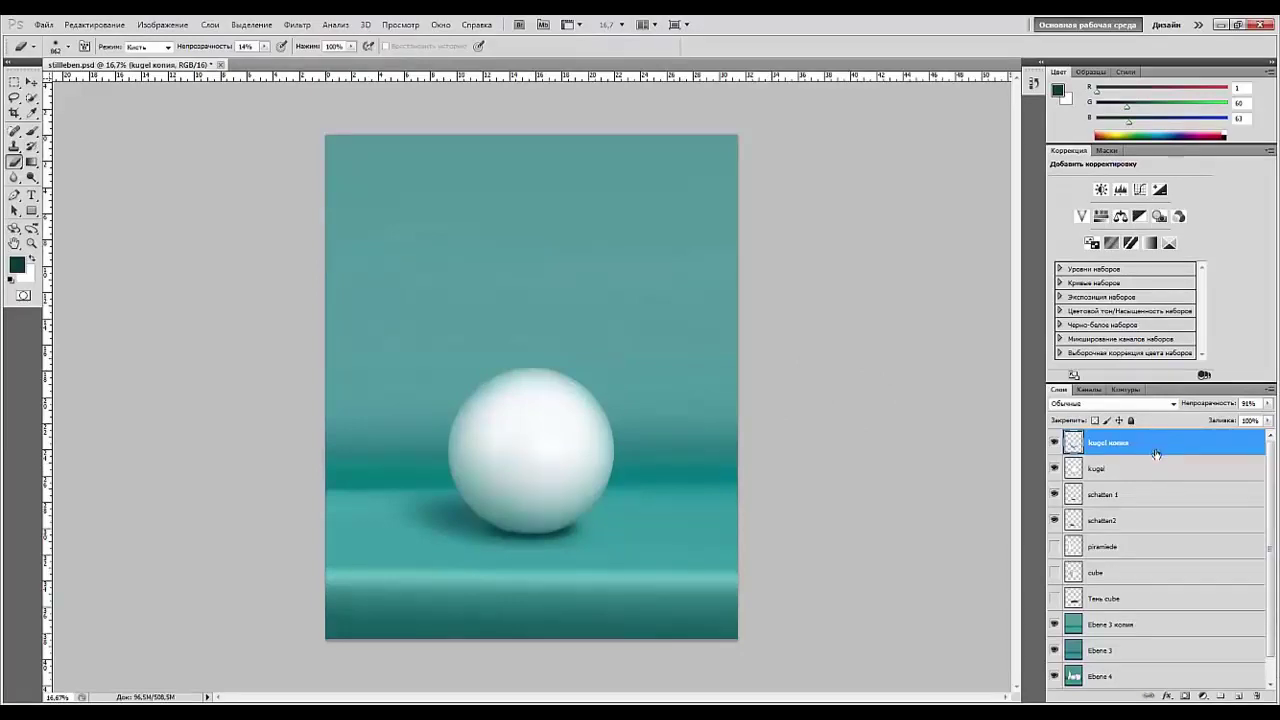
- Merge kugel копия into kugel and retouch the small blemish on the sphere's edge with the Spot Healing Brush
{"action": "key", "text": "ctrl+e"}
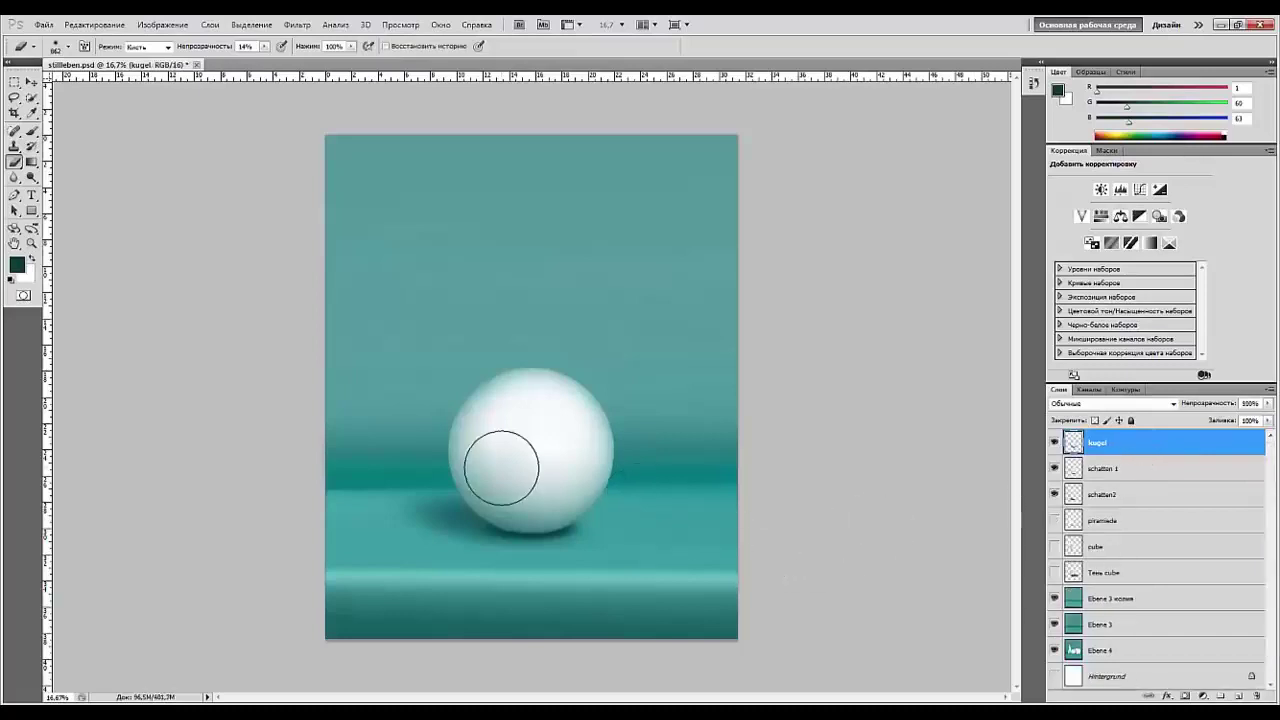
{"action": "key", "text": "ctrl+plus"}
{"action": "key", "text": "ctrl+plus"}
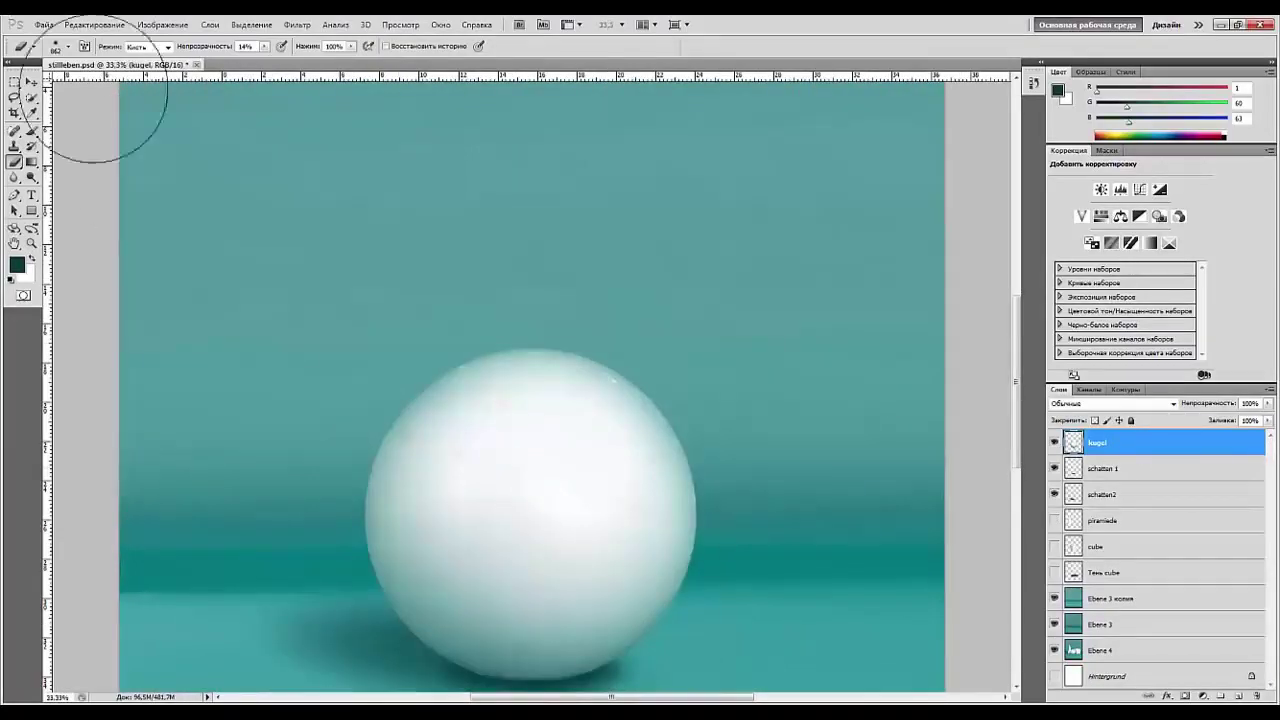
{"action": "left_click", "coordinate": [14, 131]}
{"action": "left_click", "coordinate": [266, 383]}
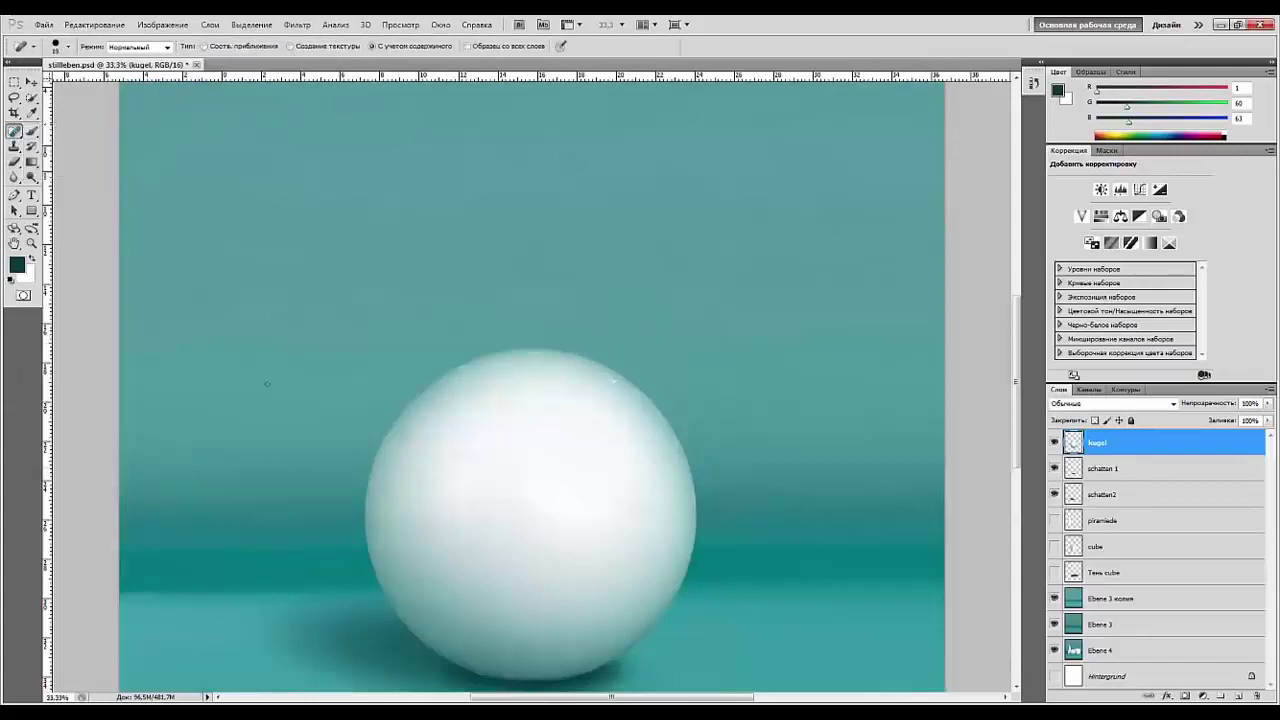
{"action": "right_click", "coordinate": [435, 462]}
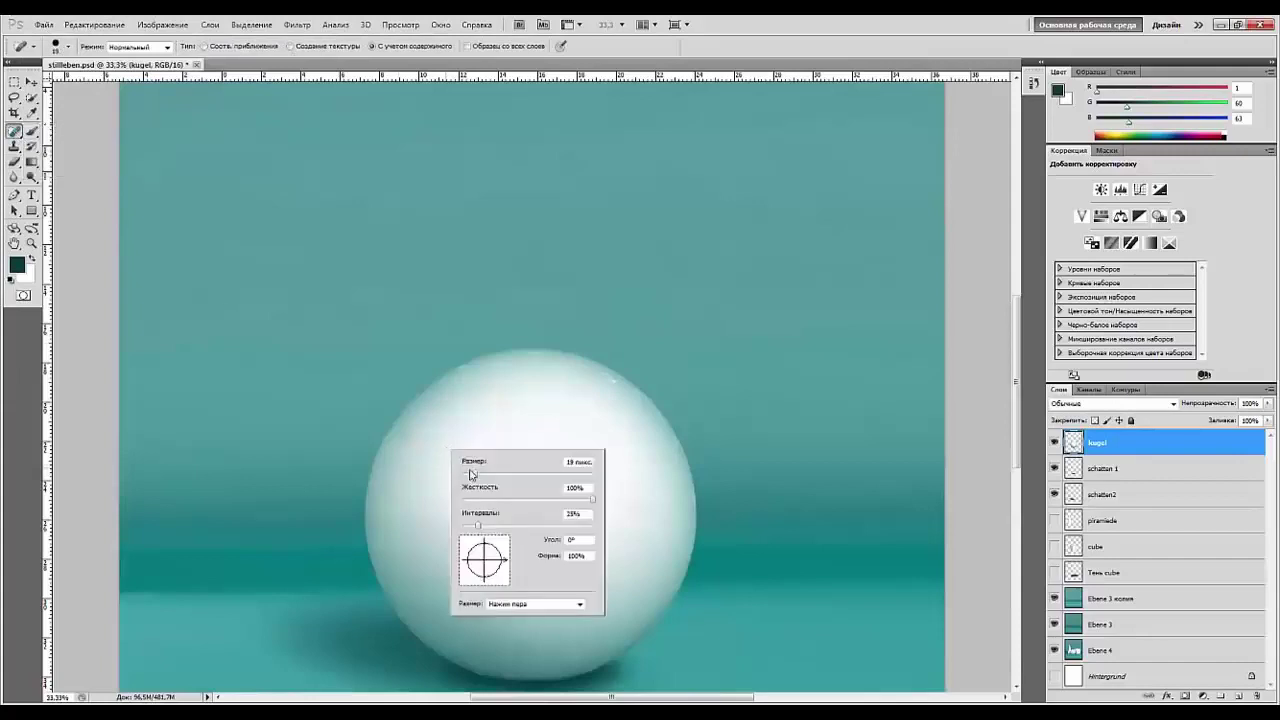
{"action": "left_click", "coordinate": [407, 437]}
{"action": "left_click_drag", "start_coordinate": [407, 437], "coordinate": [401, 438]}
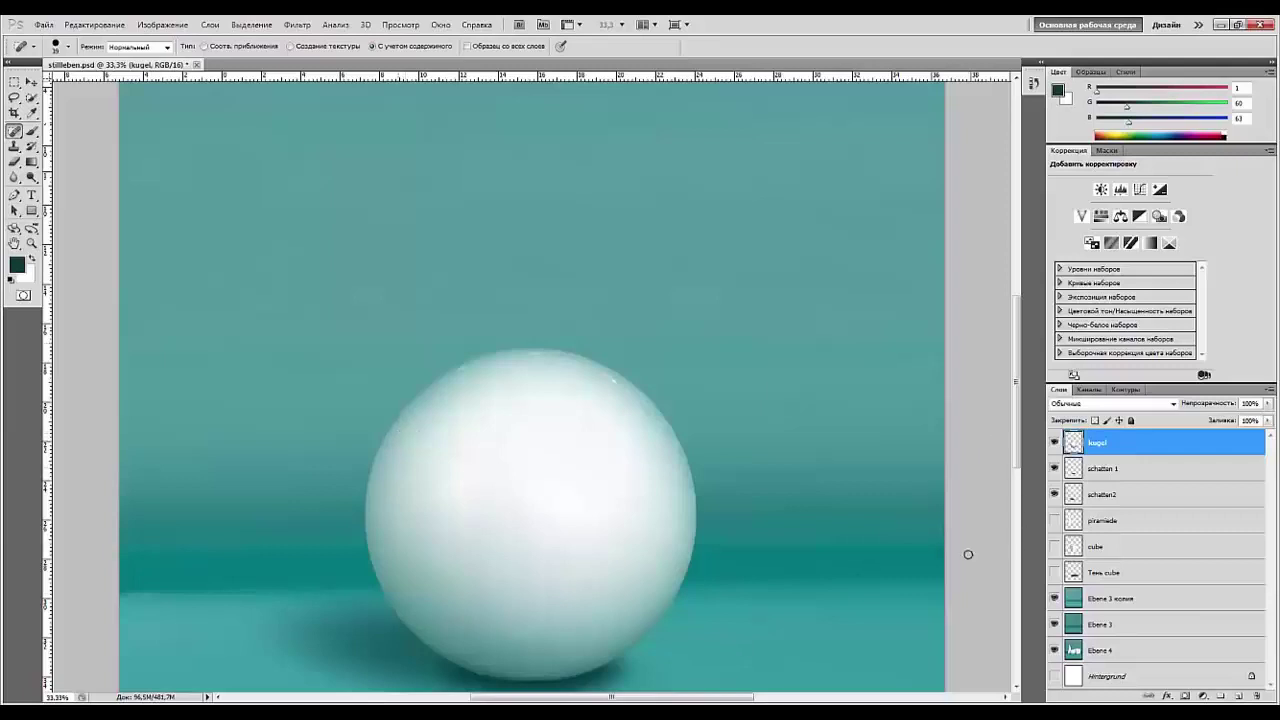
- Arrange the reference image stillleben-01.psd side by side with stillleben.psd, showing the working sphere at 25% zoom
{"action": "key", "text": "ctrl+minus"}
{"action": "key", "text": "ctrl+minus"}
{"action": "key", "text": "ctrl+minus"}
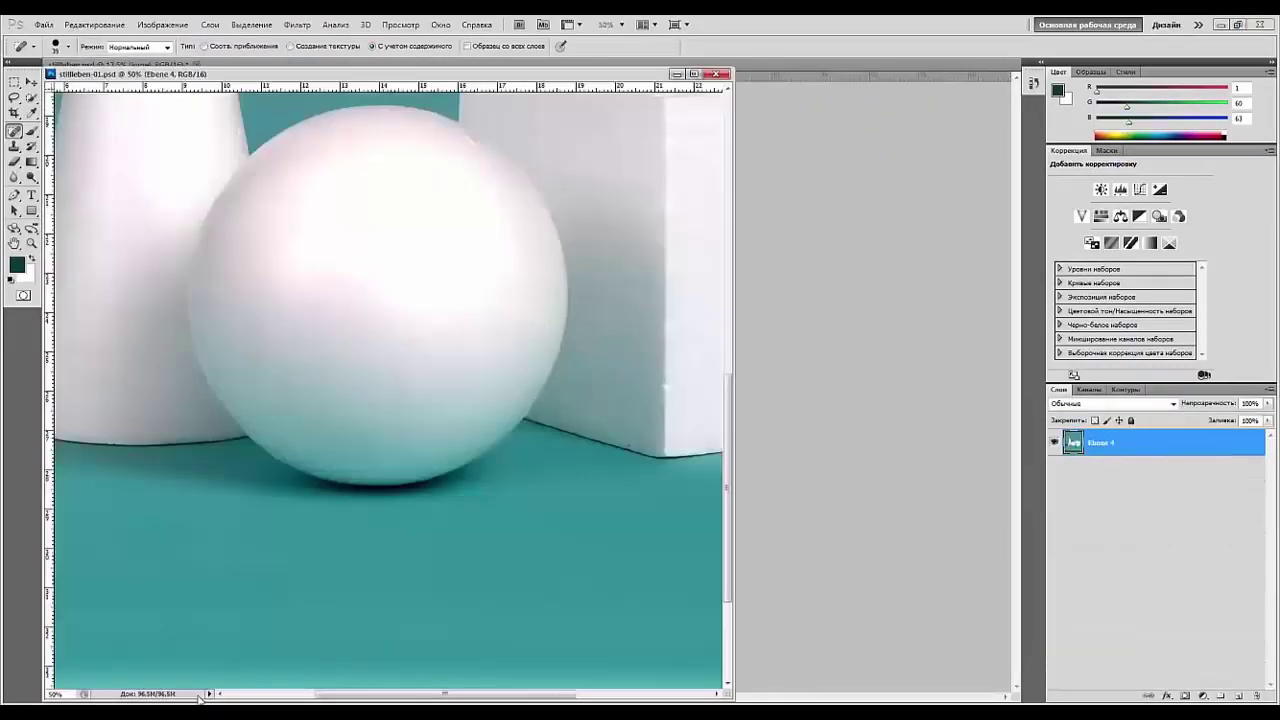
{"action": "mouse_move", "coordinate": [205, 710]}
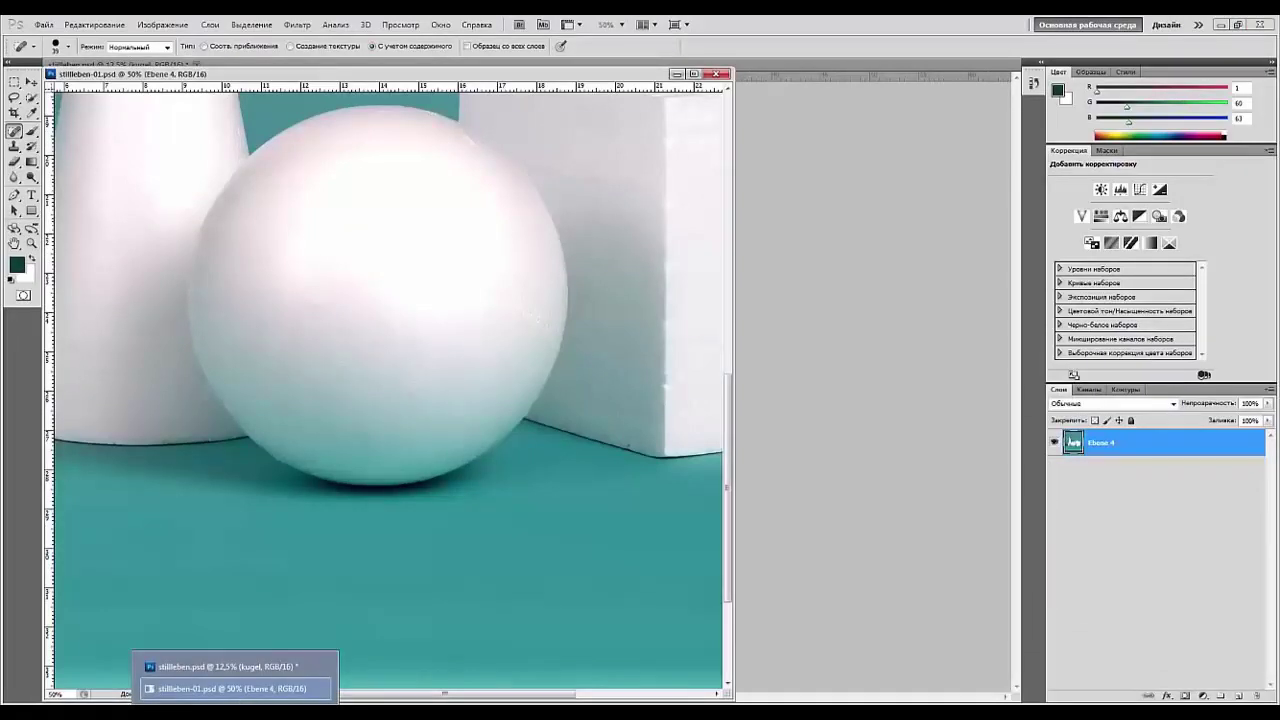
{"action": "left_click_drag", "start_coordinate": [734, 208], "coordinate": [478, 206]}
{"action": "left_click", "coordinate": [622, 137]}
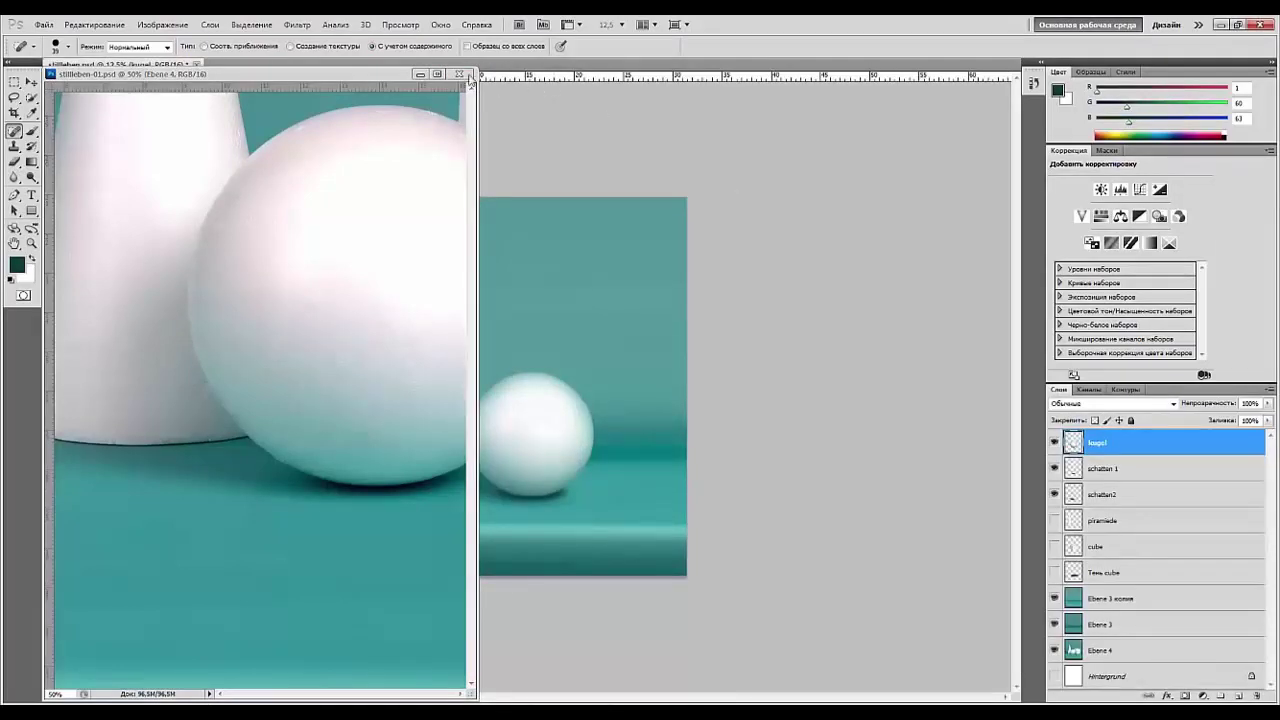
{"action": "key", "text": "ctrl+0"}
{"action": "key", "text": "ctrl+plus"}
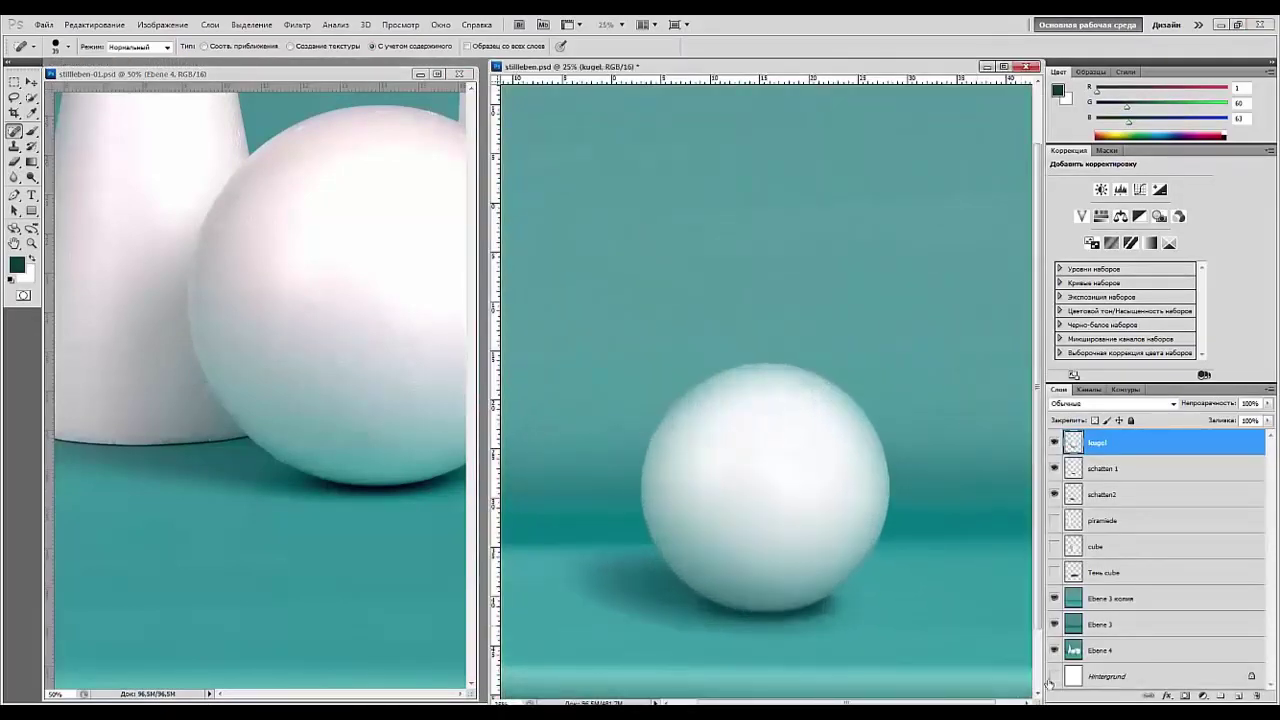
{"action": "left_click_drag", "start_coordinate": [834, 506], "coordinate": [854, 431]}
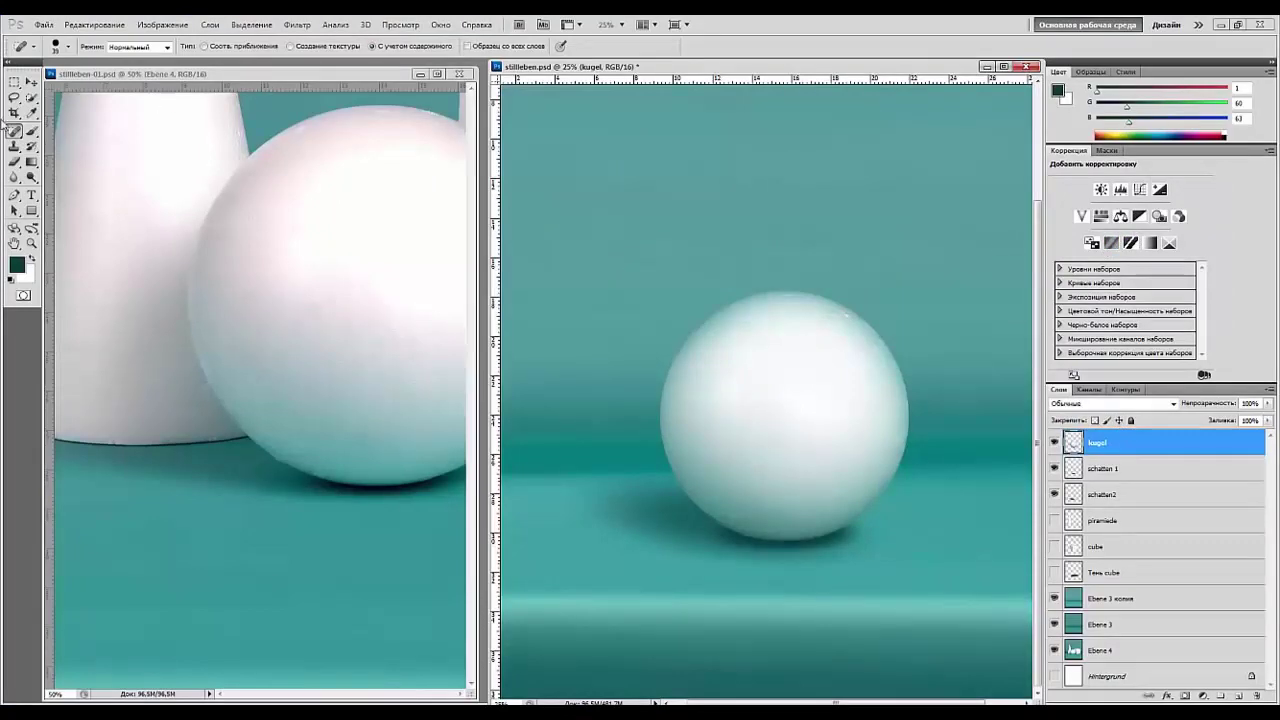
- Desaturate the teal tint around the sphere's upper part with the Sponge tool at 50% flow and a soft 504 px brush
{"action": "left_click", "coordinate": [35, 169]}
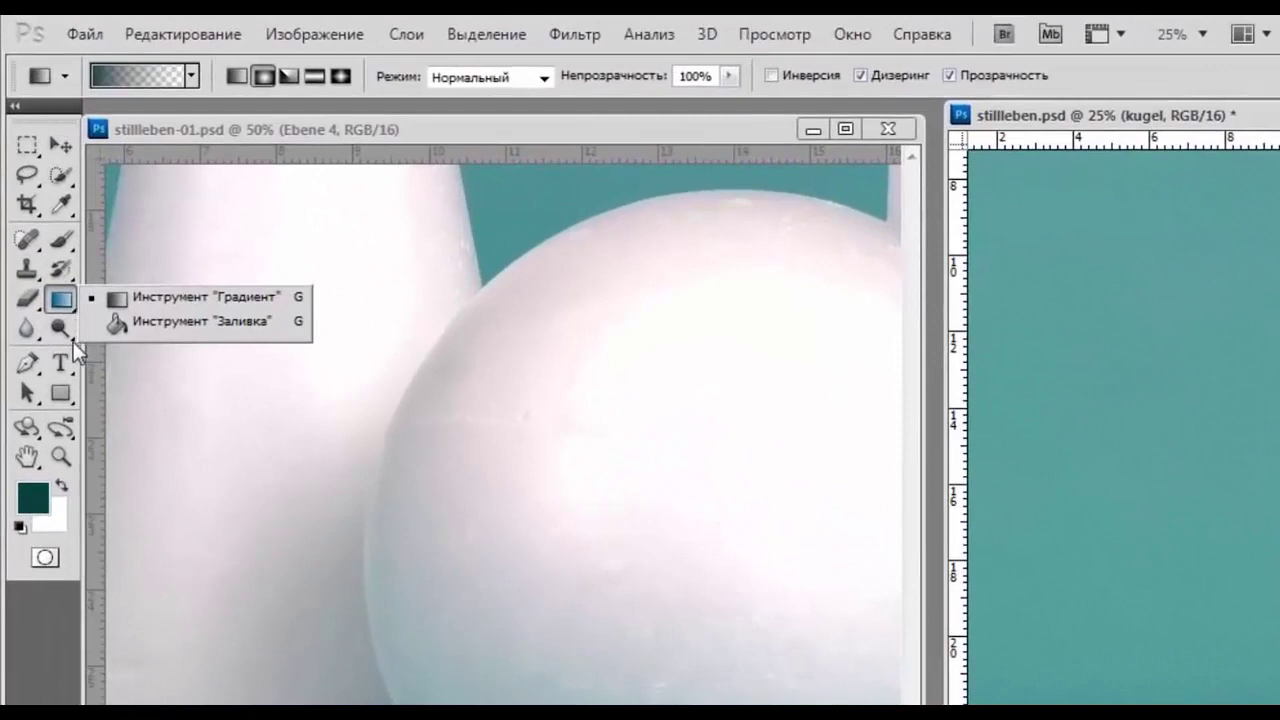
{"action": "left_click", "coordinate": [62, 326]}
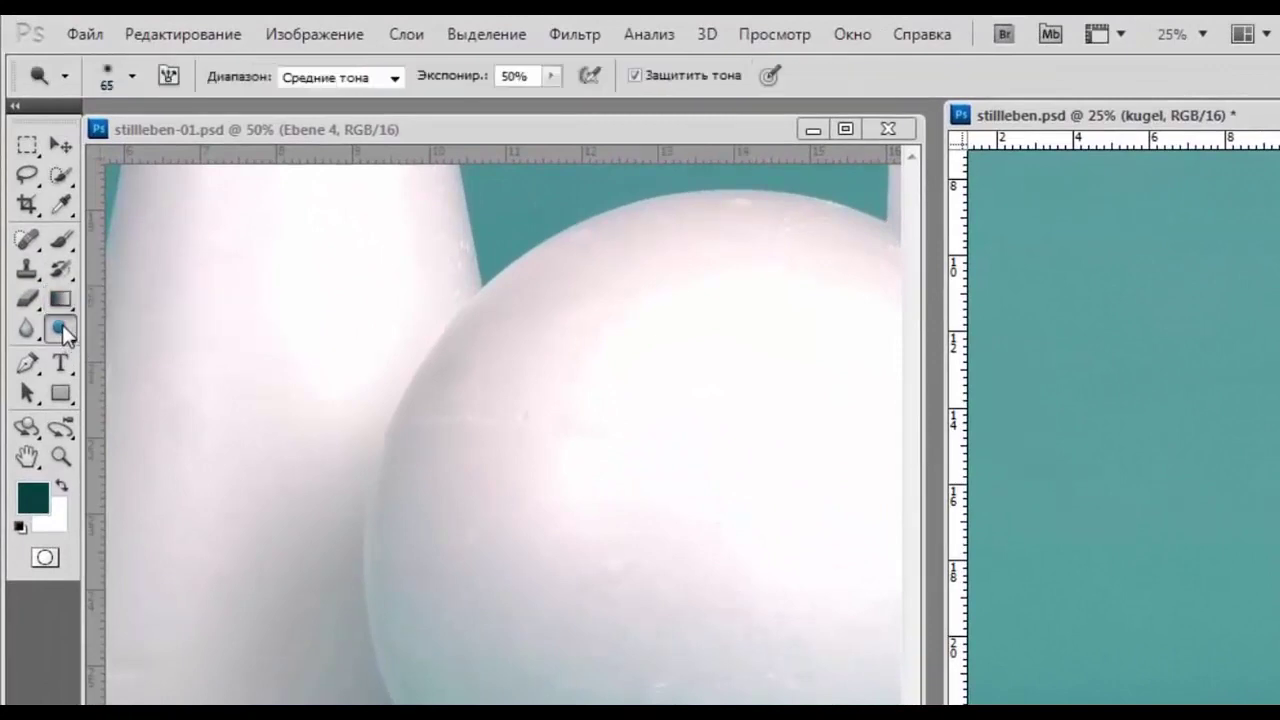
{"action": "left_click", "coordinate": [141, 378]}
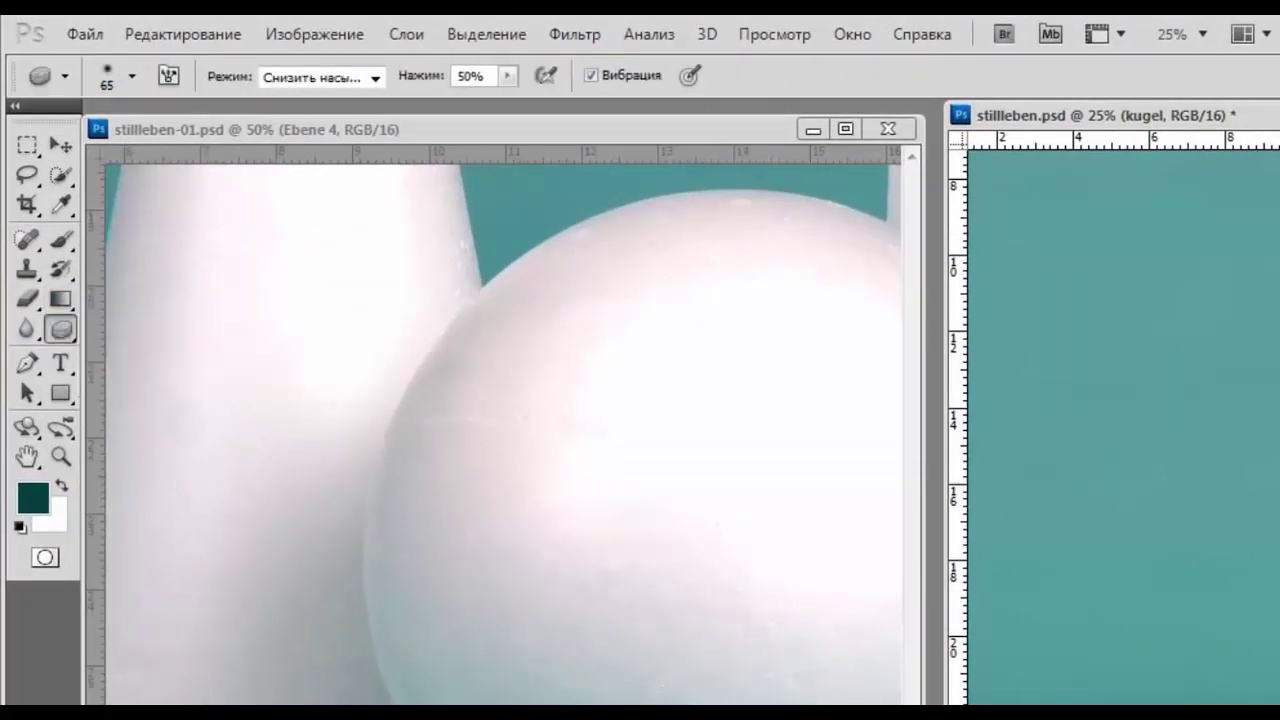
{"action": "right_click", "coordinate": [1094, 514]}
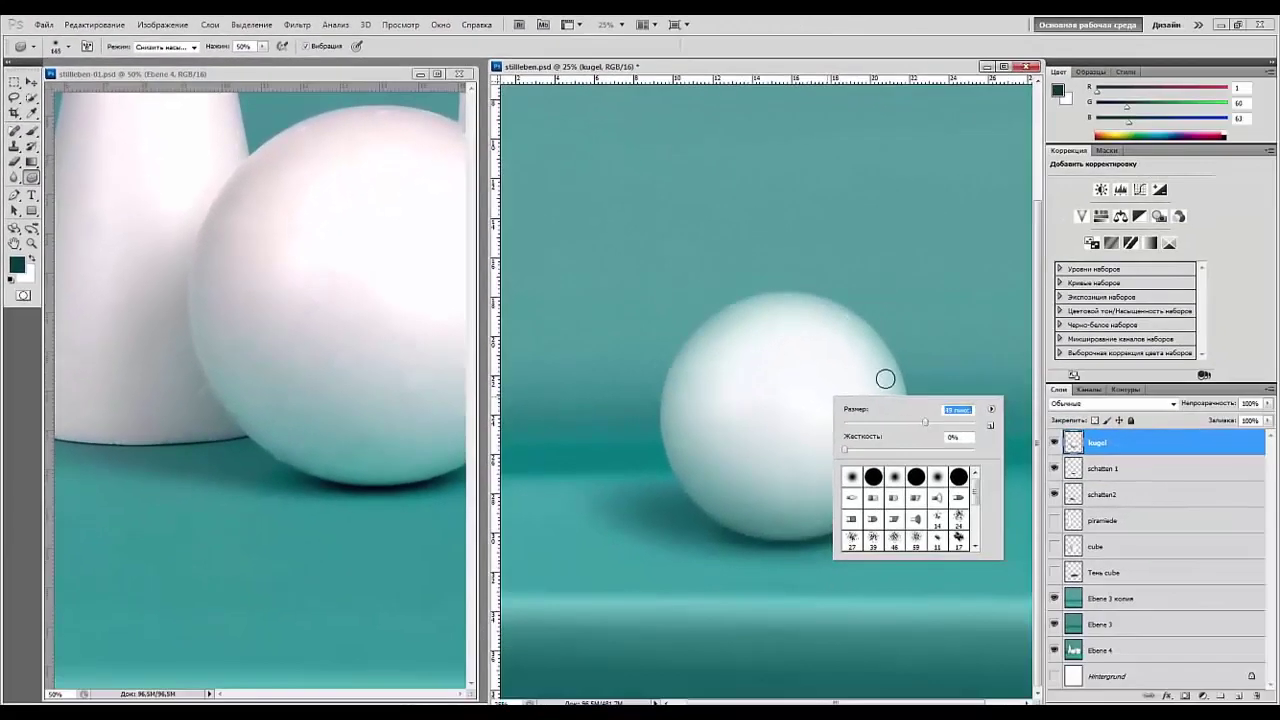
{"action": "left_click_drag", "start_coordinate": [928, 428], "coordinate": [961, 437]}
{"action": "key", "text": "Return"}
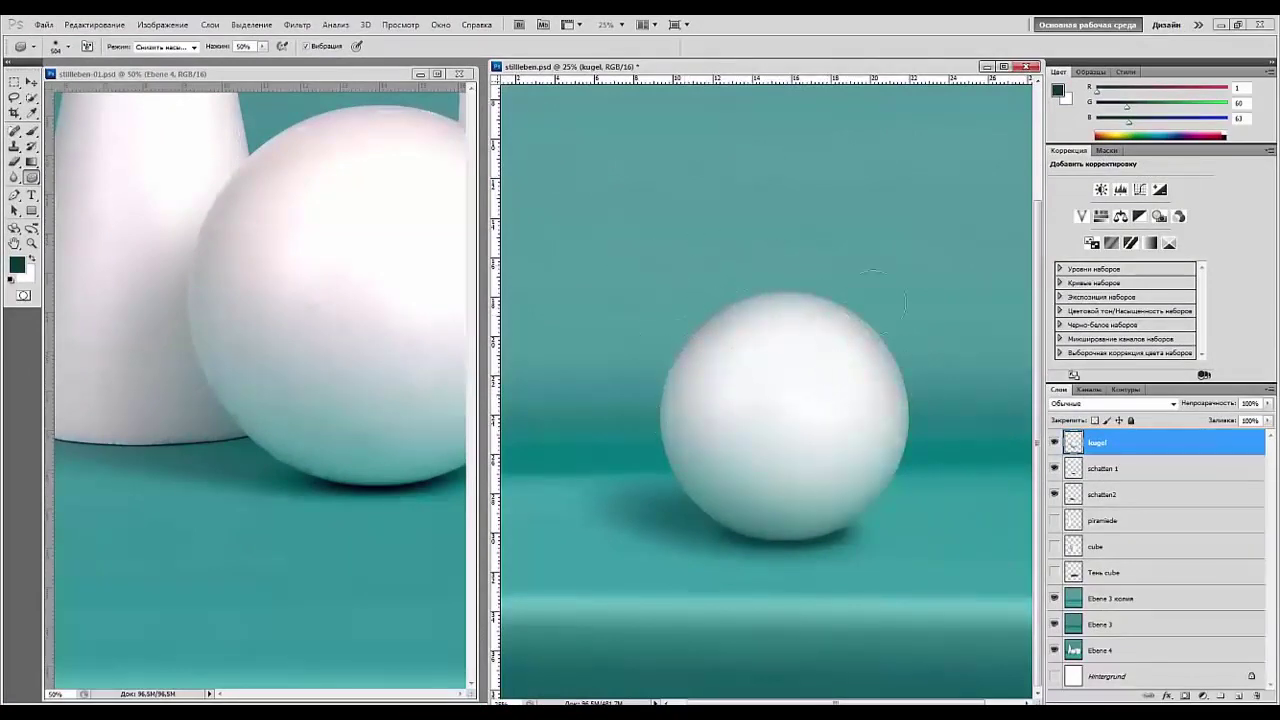
{"action": "key", "text": "ctrl+minus"}
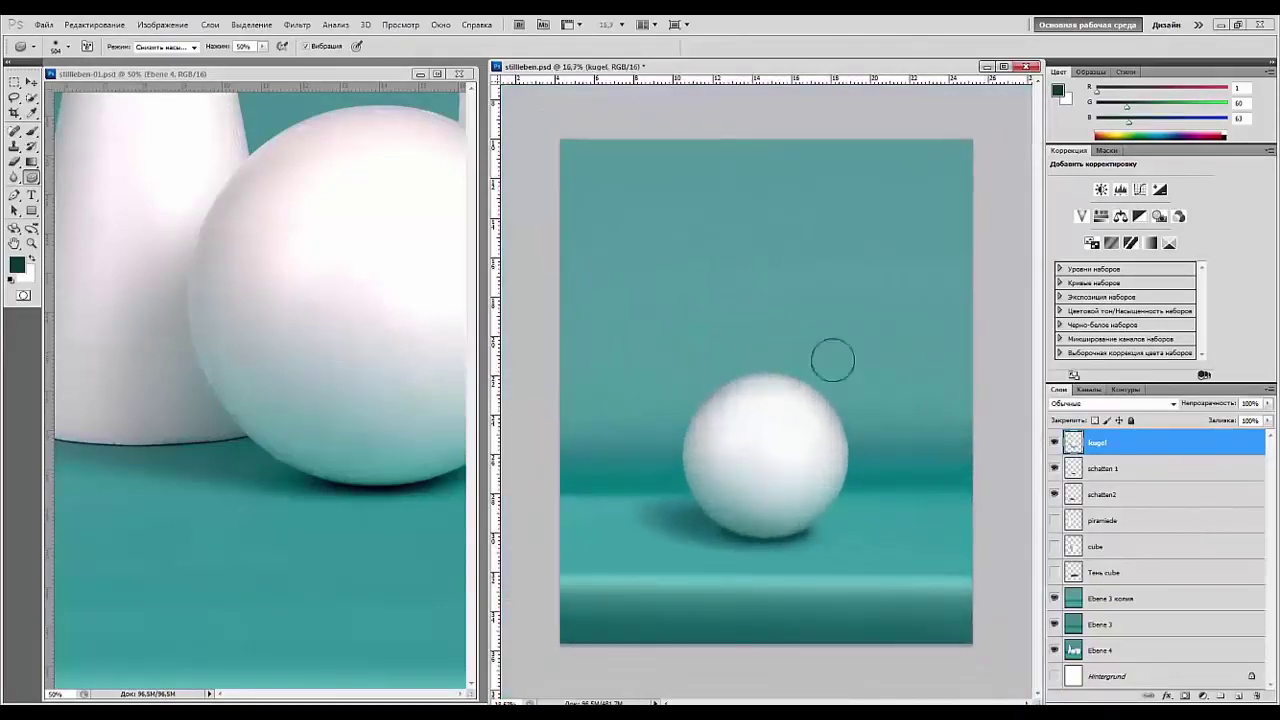
- Lighten the sphere with the Dodge tool on midtones at 50% exposure, using a soft 494 px brush
{"action": "left_click", "coordinate": [32, 178]}
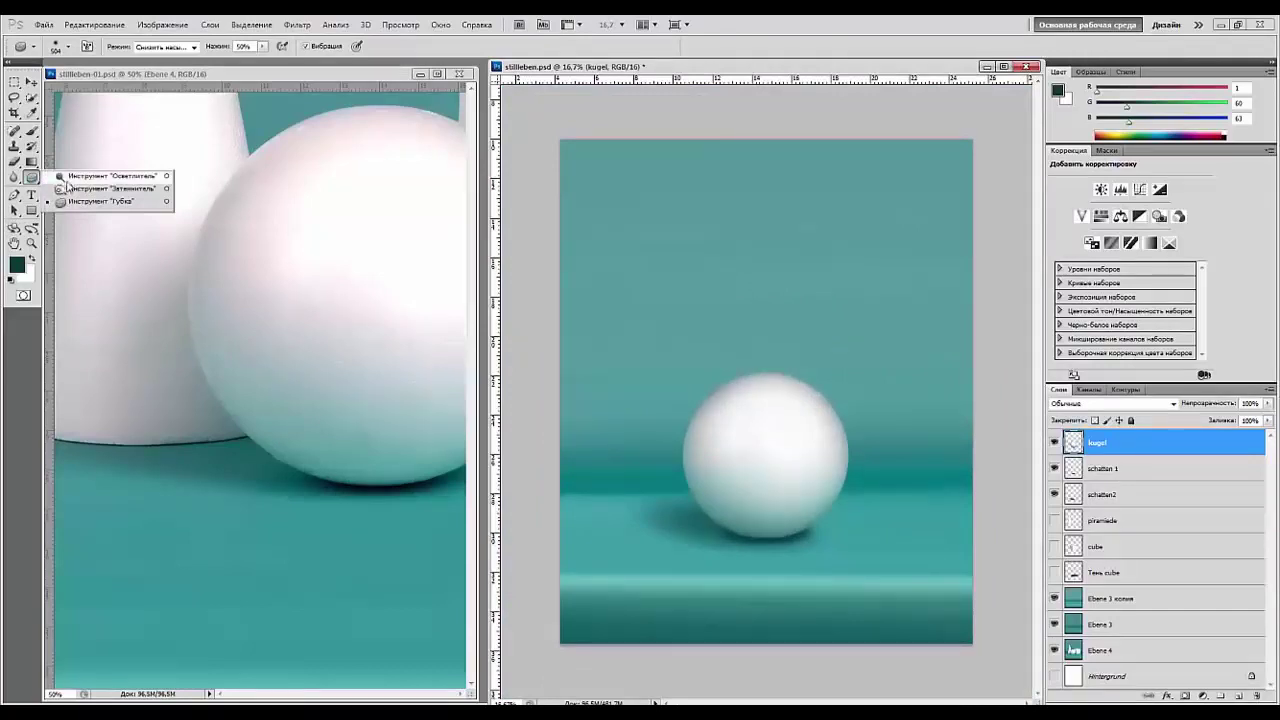
{"action": "left_click", "coordinate": [72, 177]}
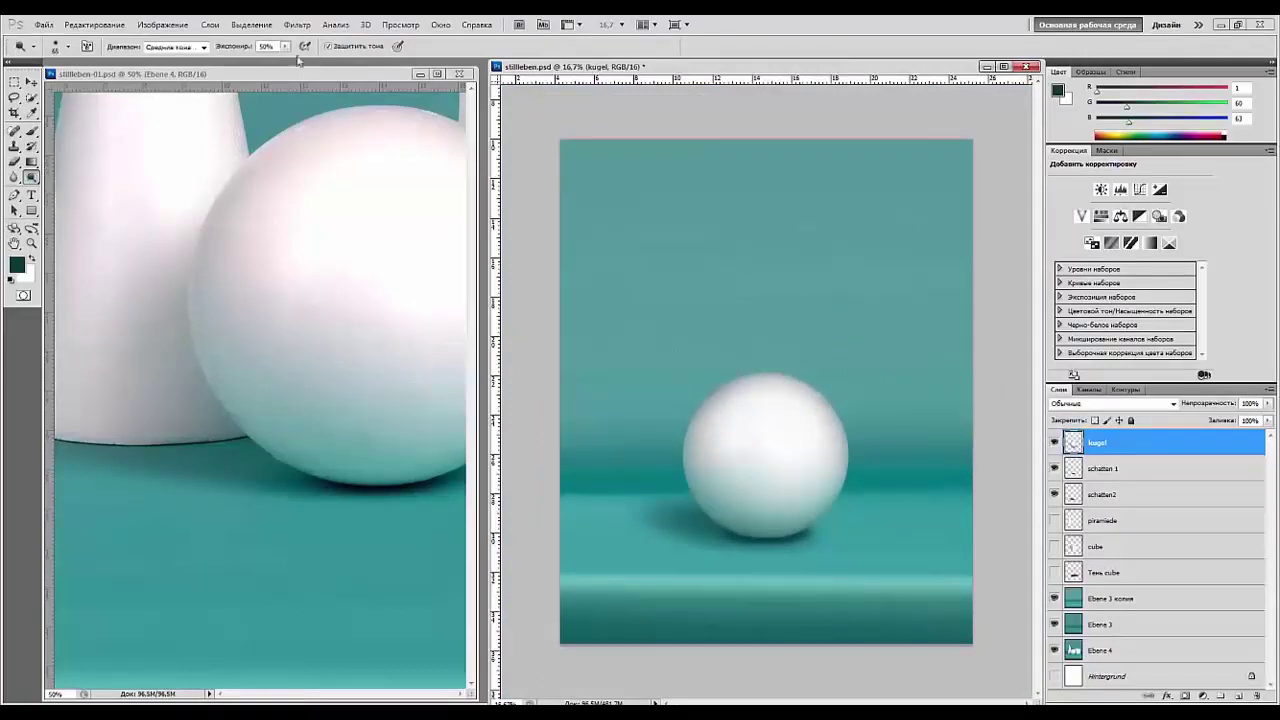
{"action": "right_click", "coordinate": [847, 404]}
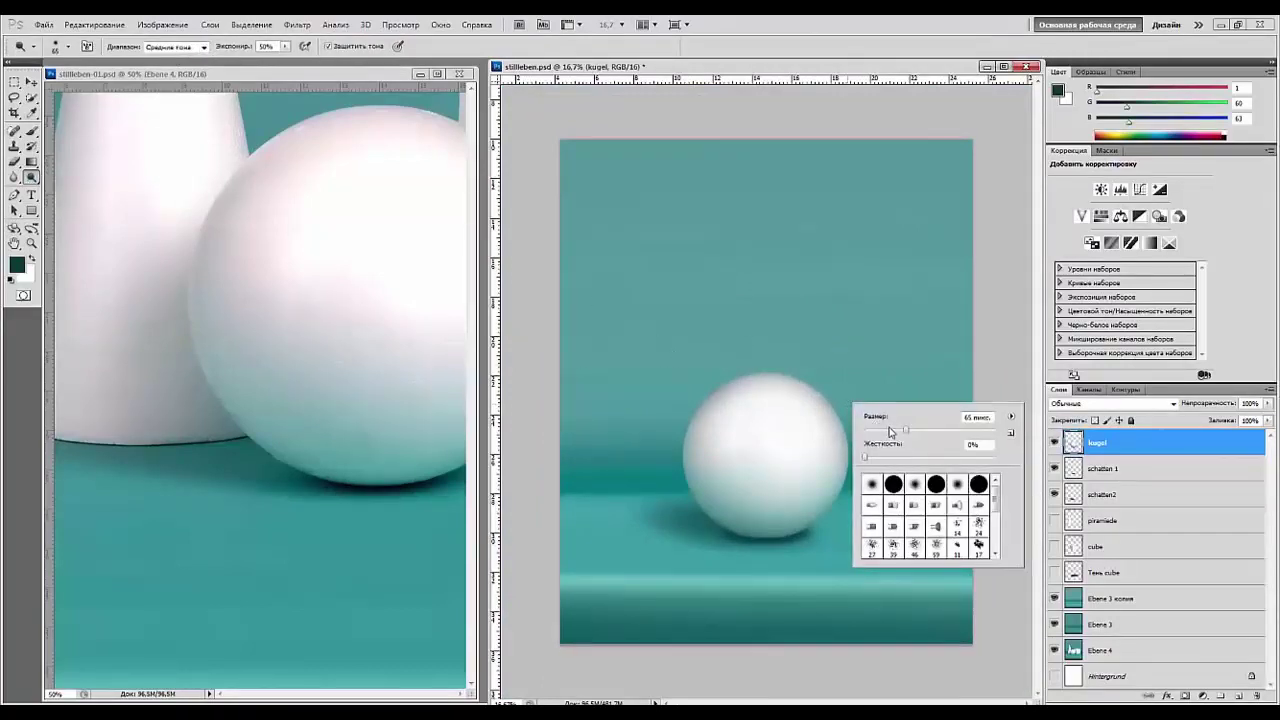
{"action": "mouse_move", "coordinate": [905, 436]}
{"action": "left_mouse_down"}
{"action": "mouse_move", "coordinate": [967, 436]}
{"action": "mouse_move", "coordinate": [841, 410]}
{"action": "mouse_move", "coordinate": [969, 438]}
{"action": "left_mouse_up"}
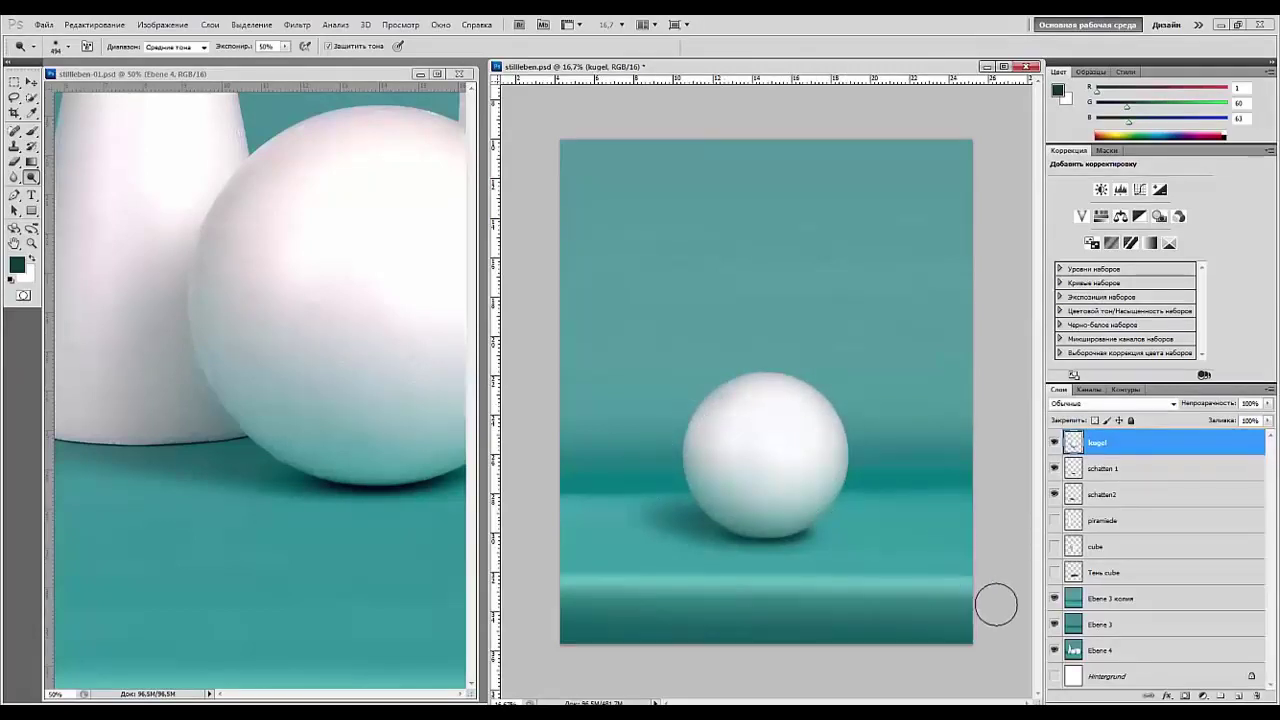
- Examine the lightened sphere at several zoom levels and compare it with the reference sphere at 25% zoom
{"action": "key", "text": "ctrl+minus"}
{"action": "key", "text": "ctrl+minus"}
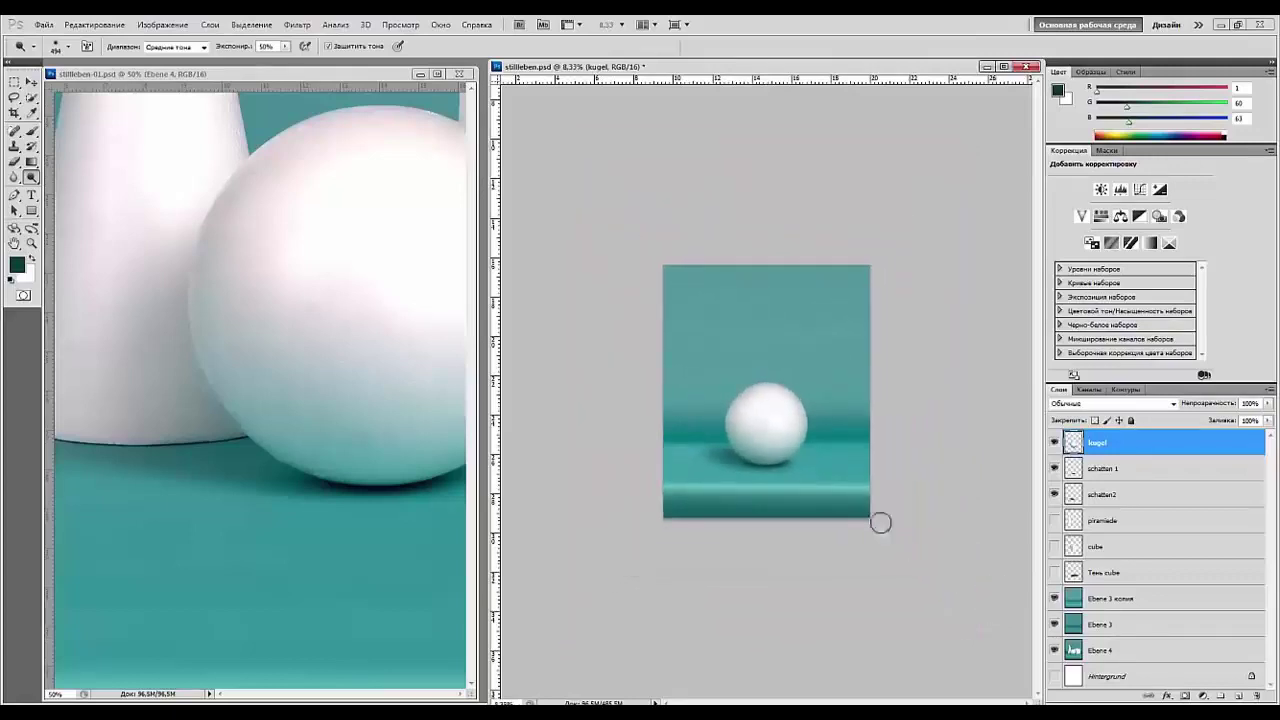
{"action": "key", "text": "ctrl+minus"}
{"action": "key", "text": "ctrl+plus"}
{"action": "key", "text": "ctrl+plus"}
{"action": "key", "text": "ctrl+plus"}
{"action": "key", "text": "ctrl+plus"}
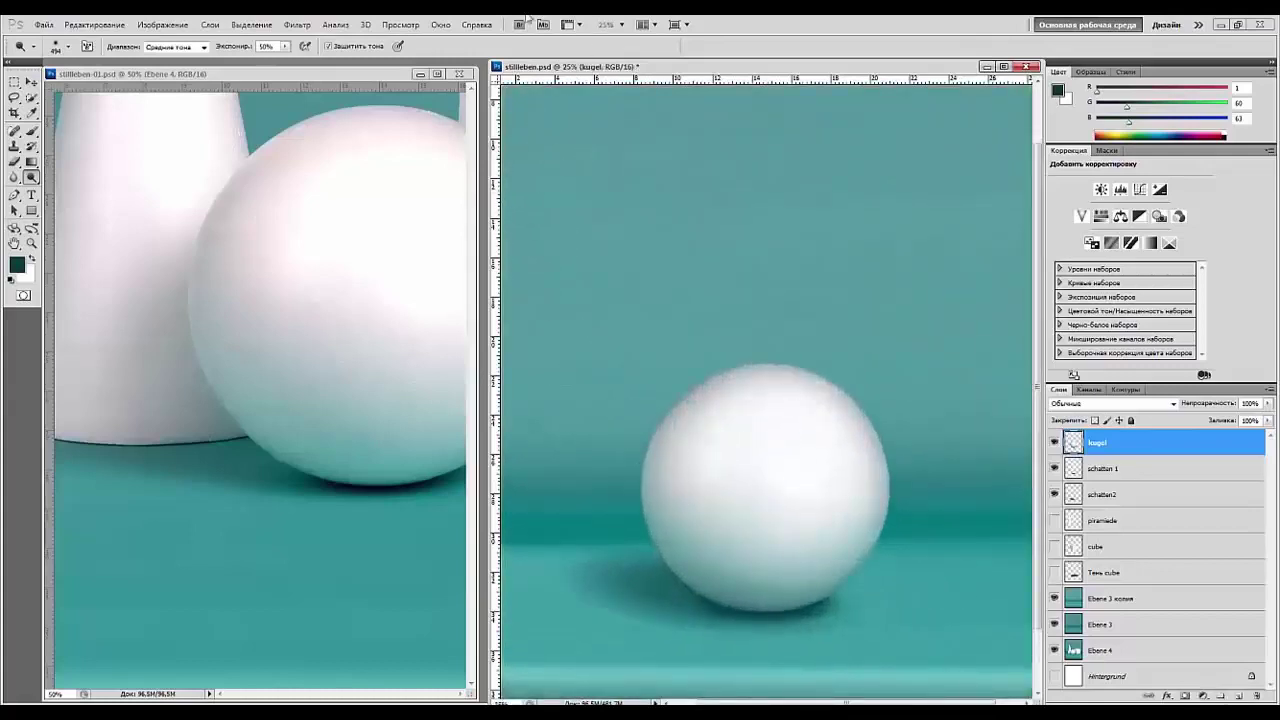
{"action": "left_click", "coordinate": [351, 80]}
{"action": "key", "text": "ctrl+minus"}
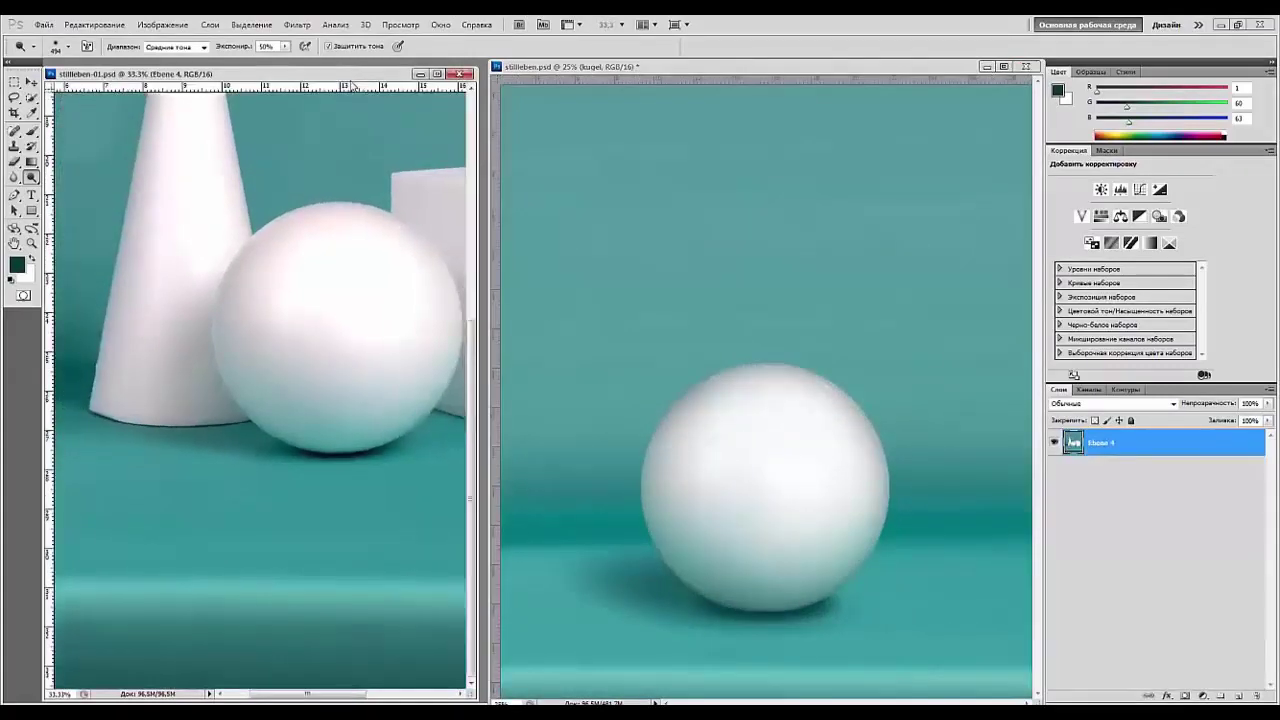
{"action": "key", "text": "ctrl+minus"}
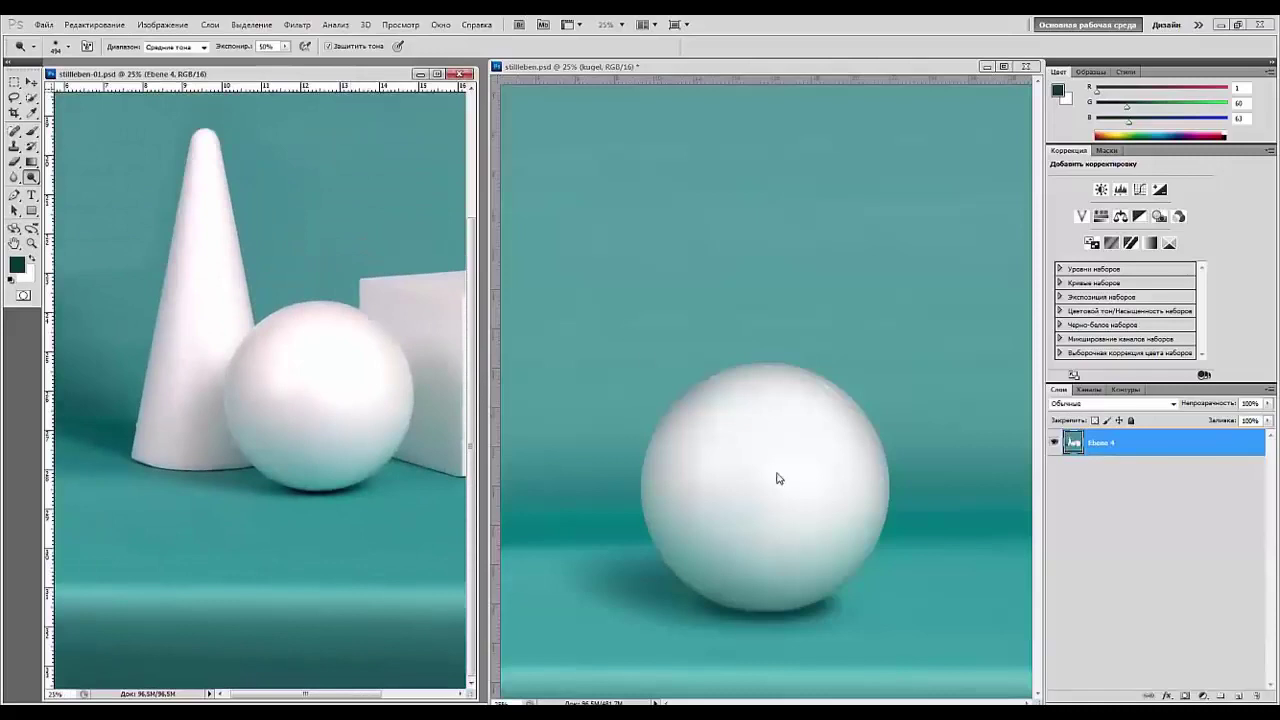
- Reduce the remaining teal tint on the sphere in stillleben.psd with the Sponge tool in desaturate mode
{"action": "left_click", "coordinate": [743, 80]}
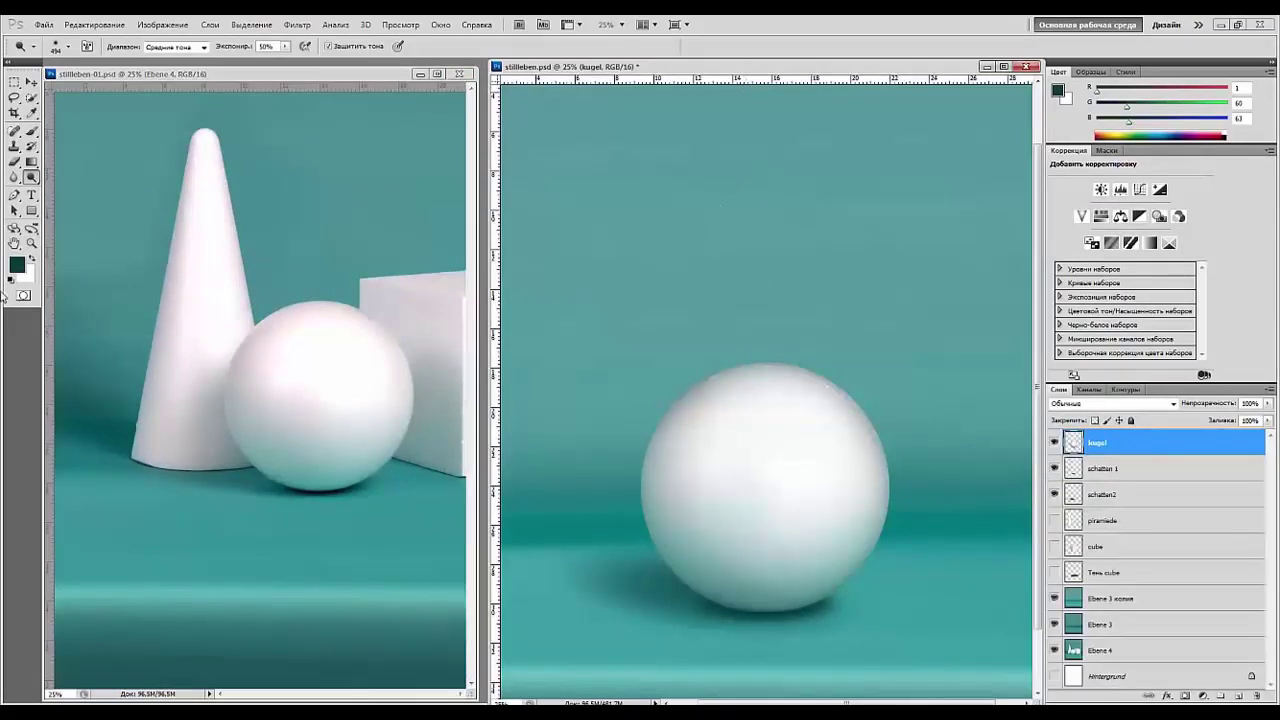
{"action": "key", "text": "shift+o"}
{"action": "key", "text": "ctrl+minus"}
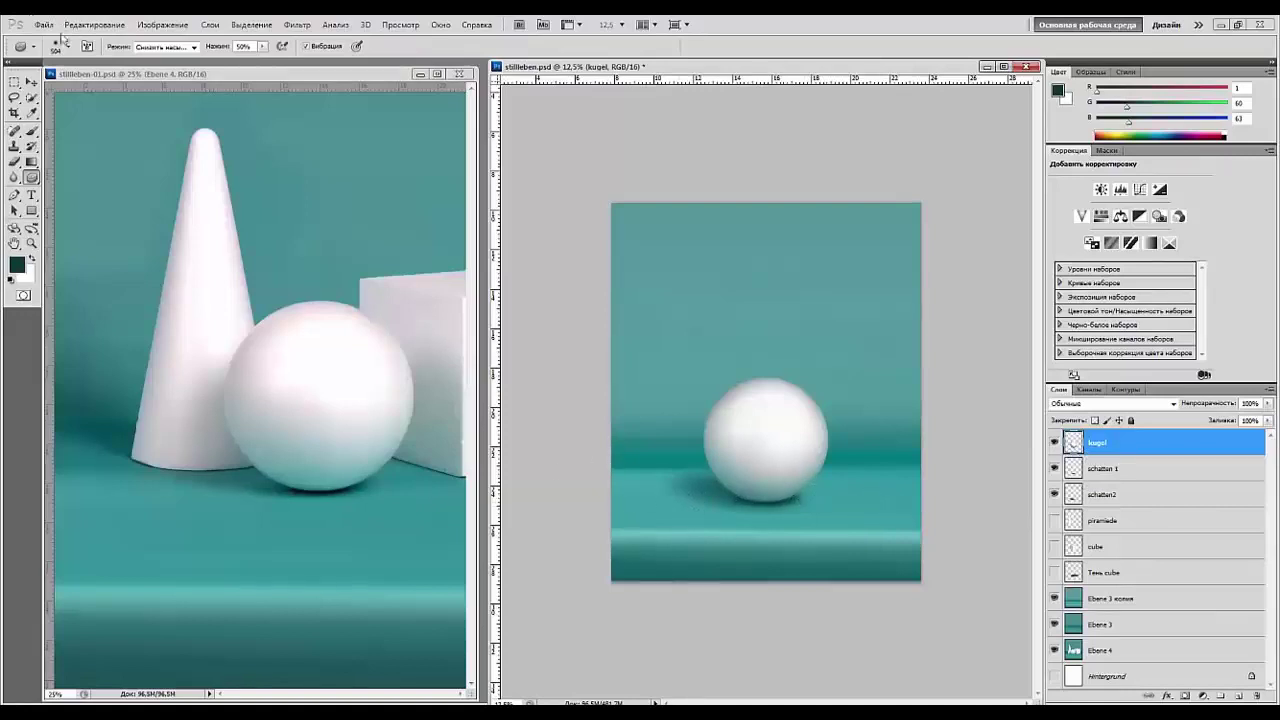
- Distort the schatten2 shadow by pulling its upper-left corner outward to the image's left edge
{"action": "left_click", "coordinate": [32, 82]}
{"action": "left_click", "coordinate": [726, 502]}
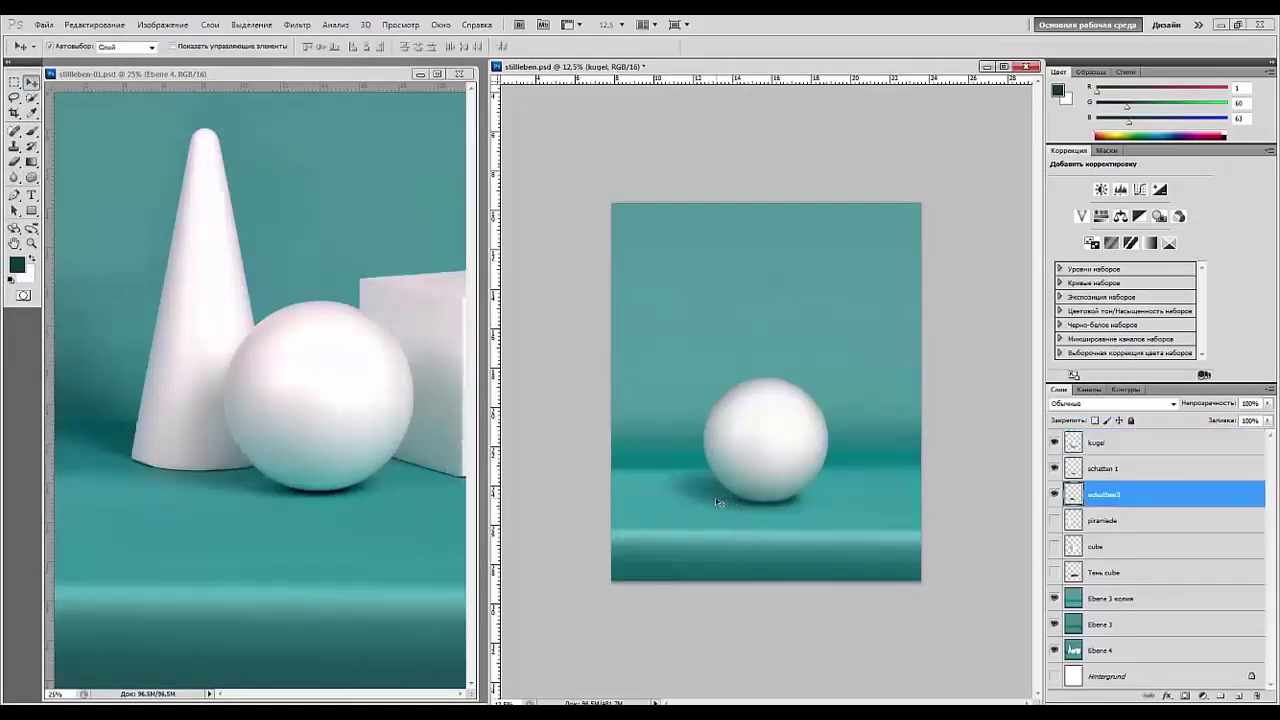
{"action": "key", "text": "ctrl+t"}
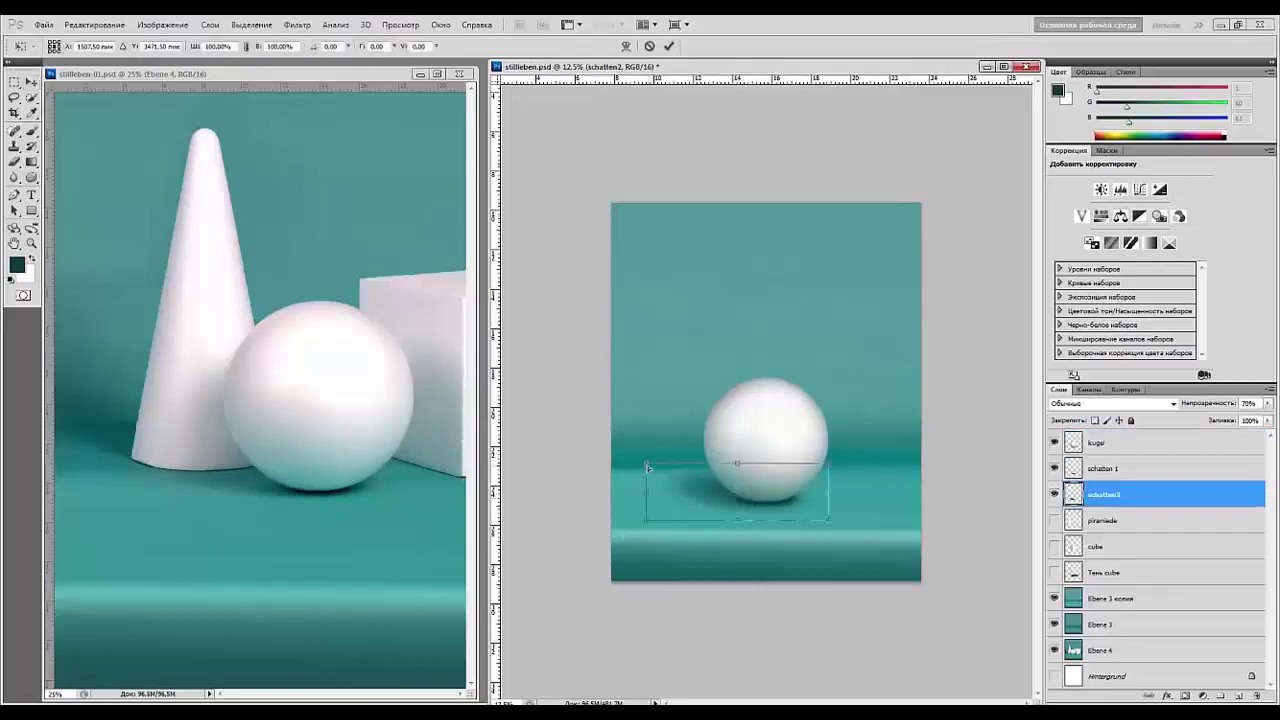
{"action": "left_click_drag", "start_coordinate": [648, 466], "coordinate": [610, 448]}
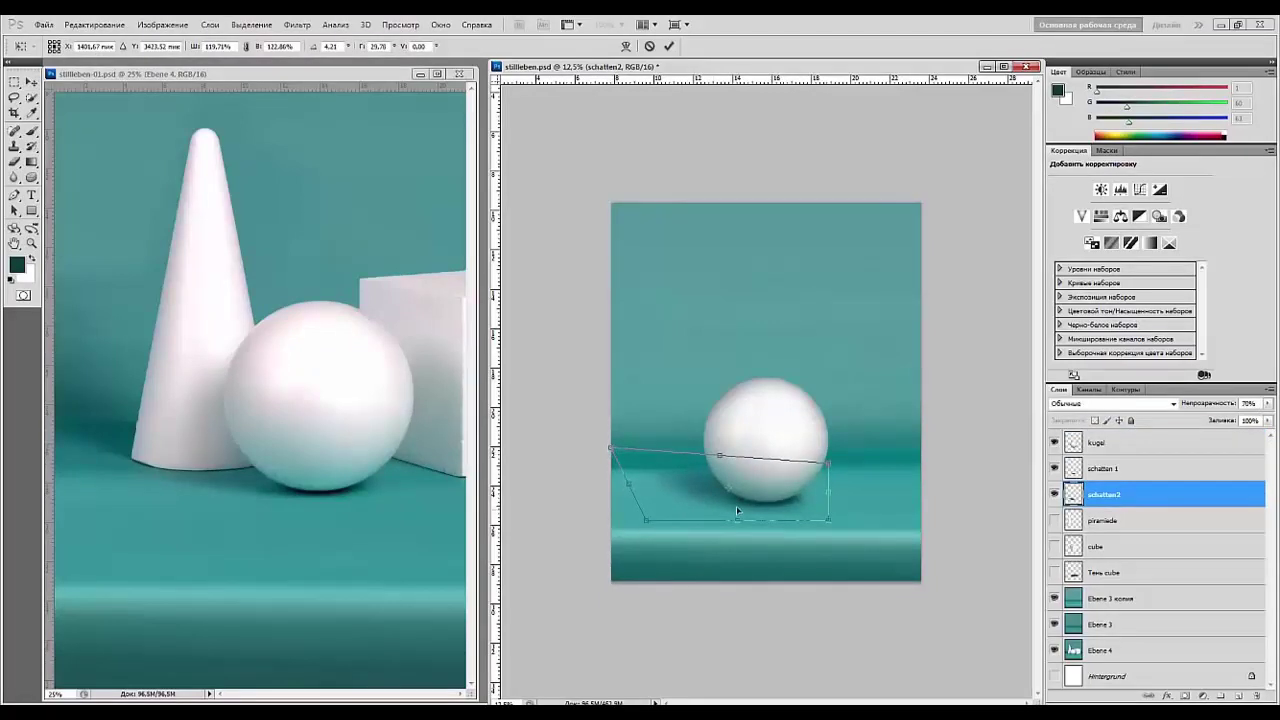
{"action": "key", "text": "Return"}
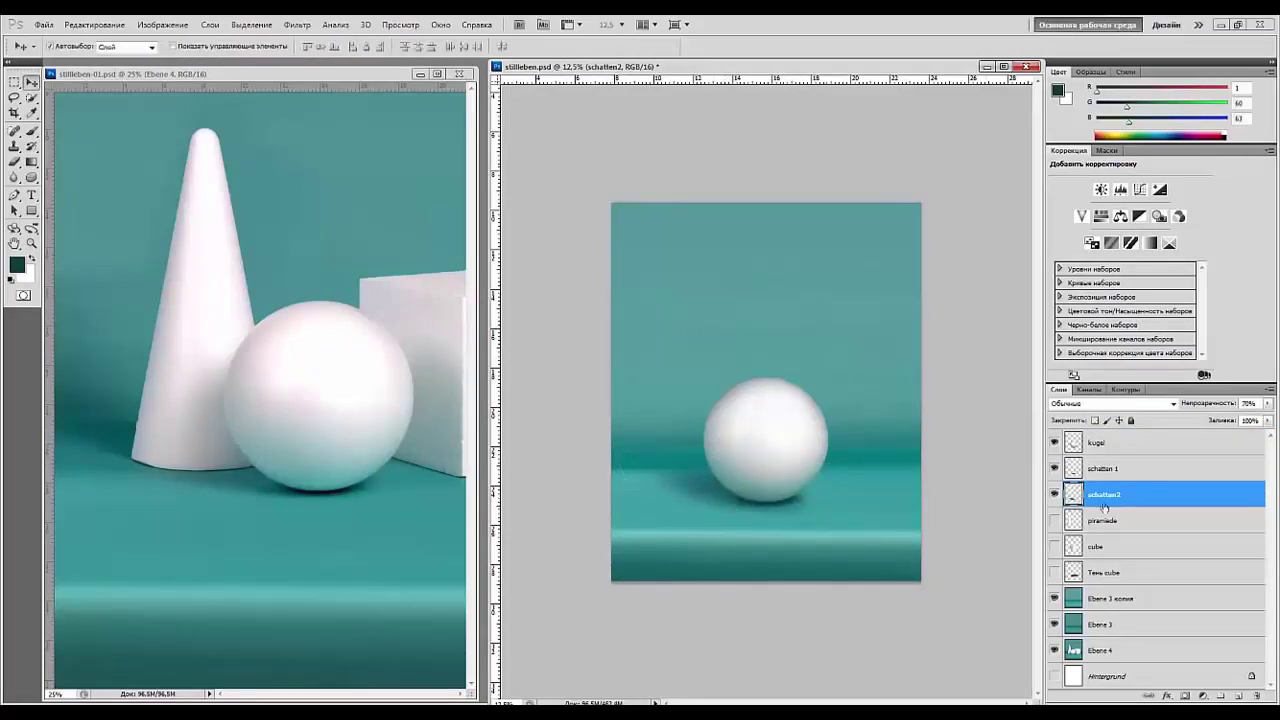
- Duplicate the schatten 1 layer and scale the copy under the sphere to about 73% width and 70% height
{"action": "left_click_drag", "start_coordinate": [1141, 479], "coordinate": [1238, 699]}
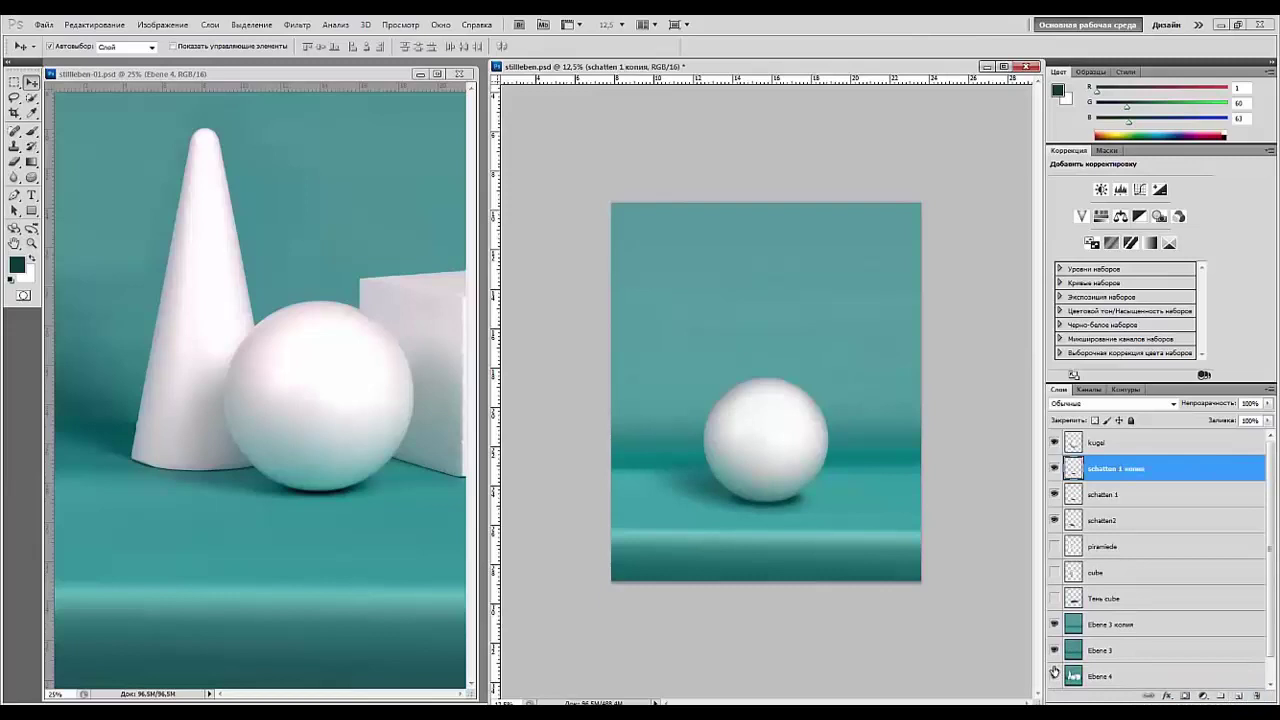
{"action": "key", "text": "ctrl+z"}
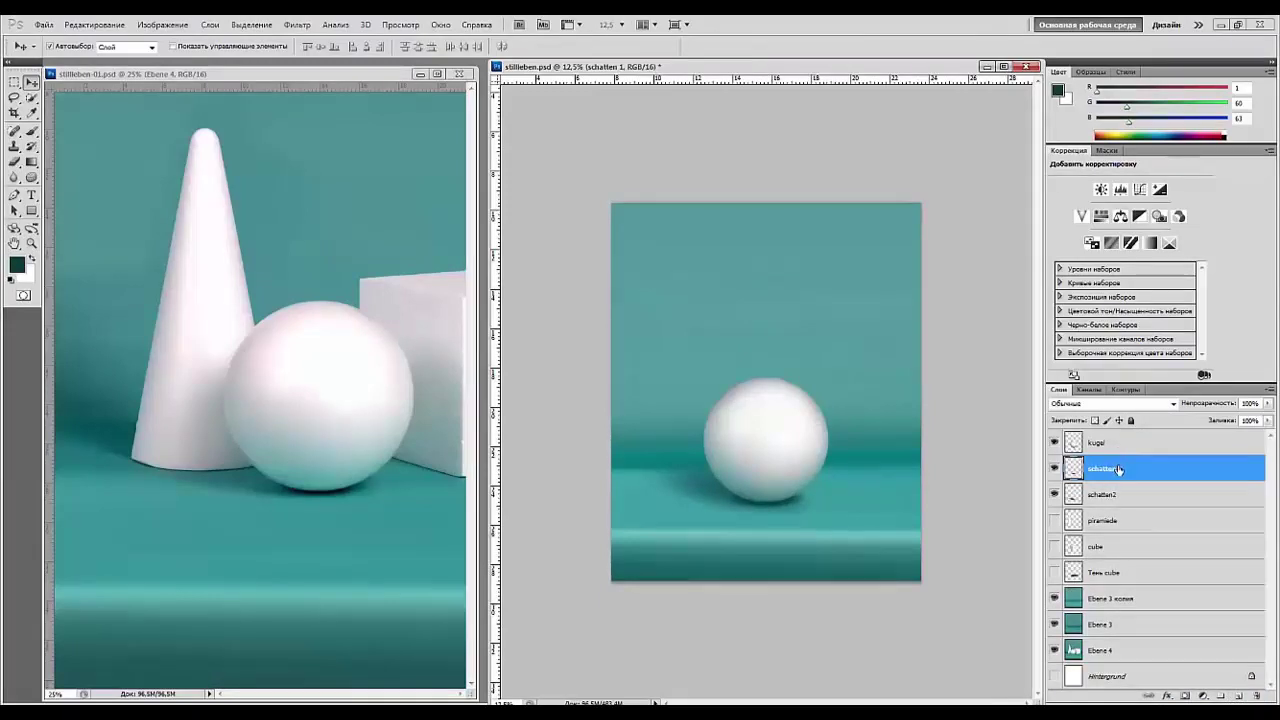
{"action": "key", "text": "ctrl+j"}
{"action": "key", "text": "ctrl+t"}
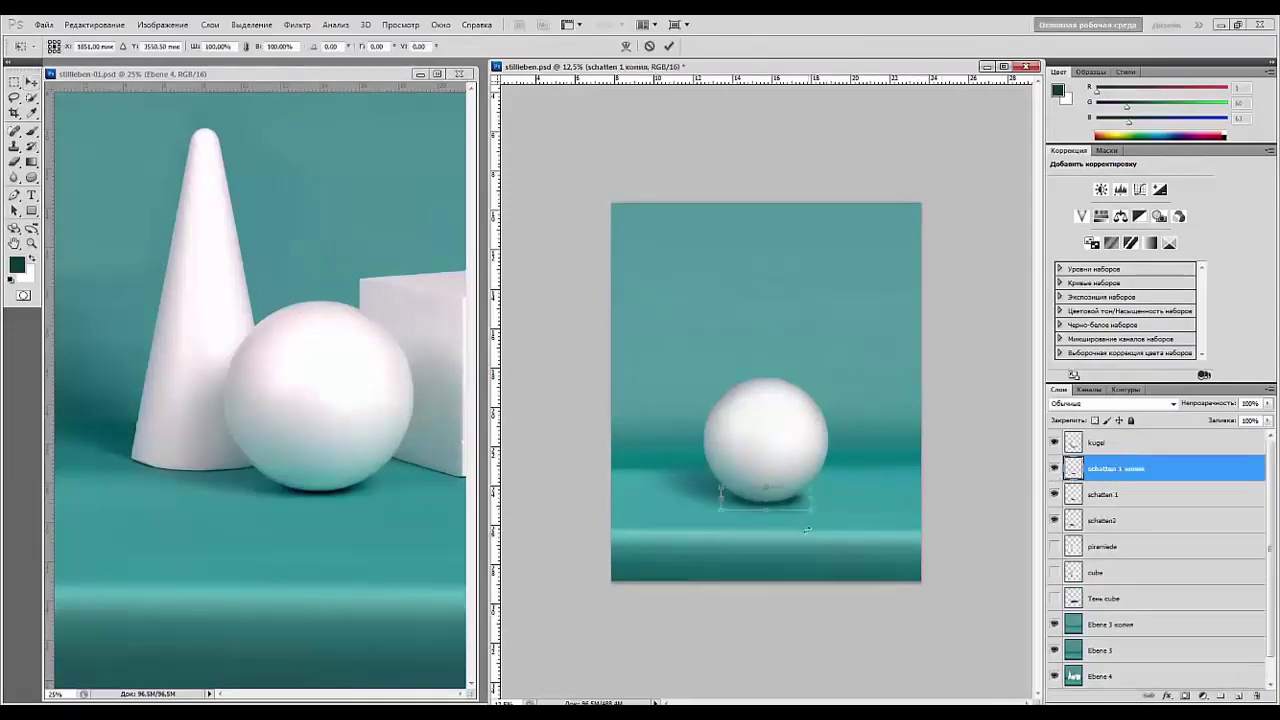
{"action": "left_click_drag", "start_coordinate": [813, 506], "coordinate": [802, 505]}
{"action": "left_click_drag", "start_coordinate": [721, 506], "coordinate": [742, 505]}
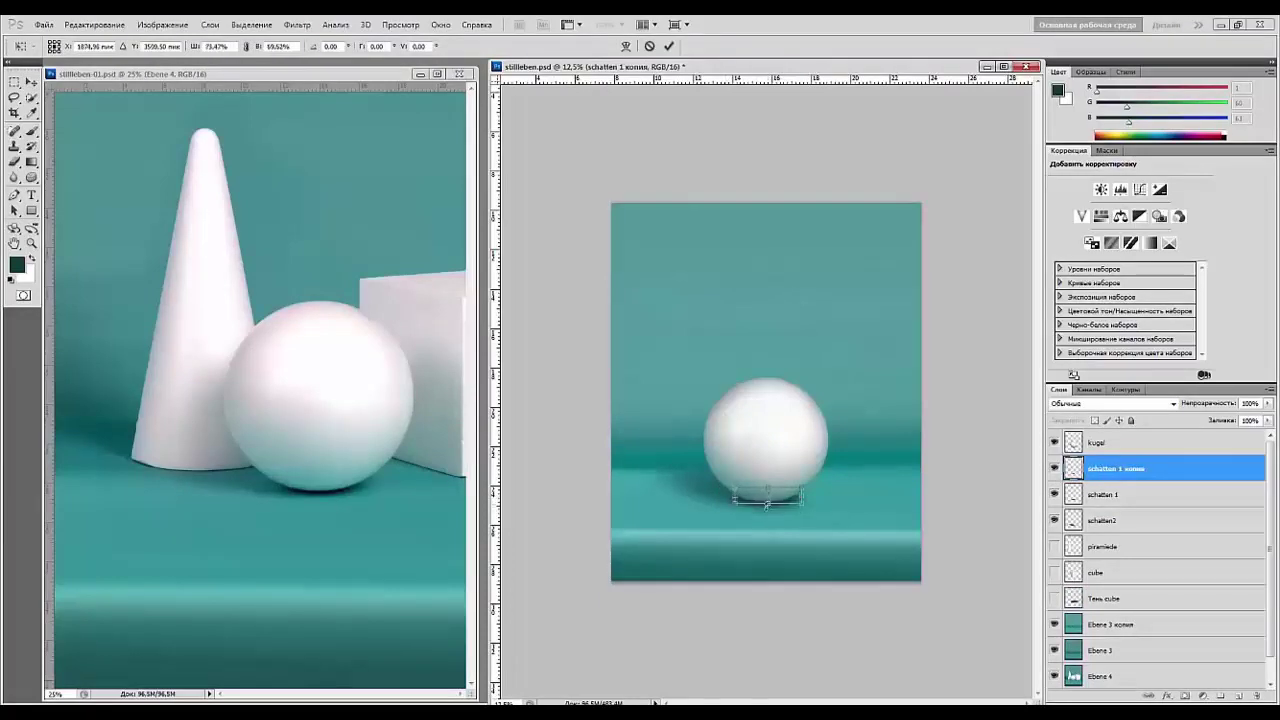
{"action": "key", "text": "Return"}
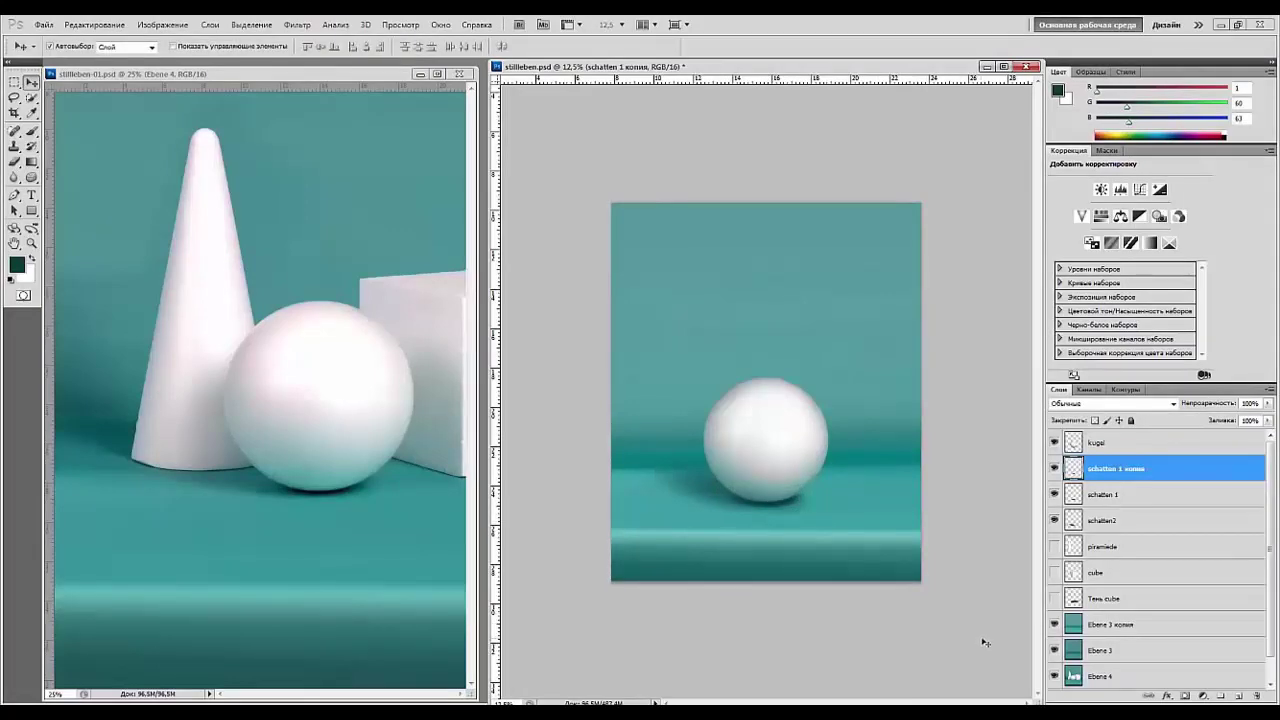
- Compare the sphere and its shadow layers with the whole reference still life at 16.7% zoom
{"action": "mouse_move", "coordinate": [390, 74]}
{"action": "left_mouse_down"}
{"action": "mouse_move", "coordinate": [391, 88]}
{"action": "mouse_move", "coordinate": [394, 77]}
{"action": "left_mouse_up"}
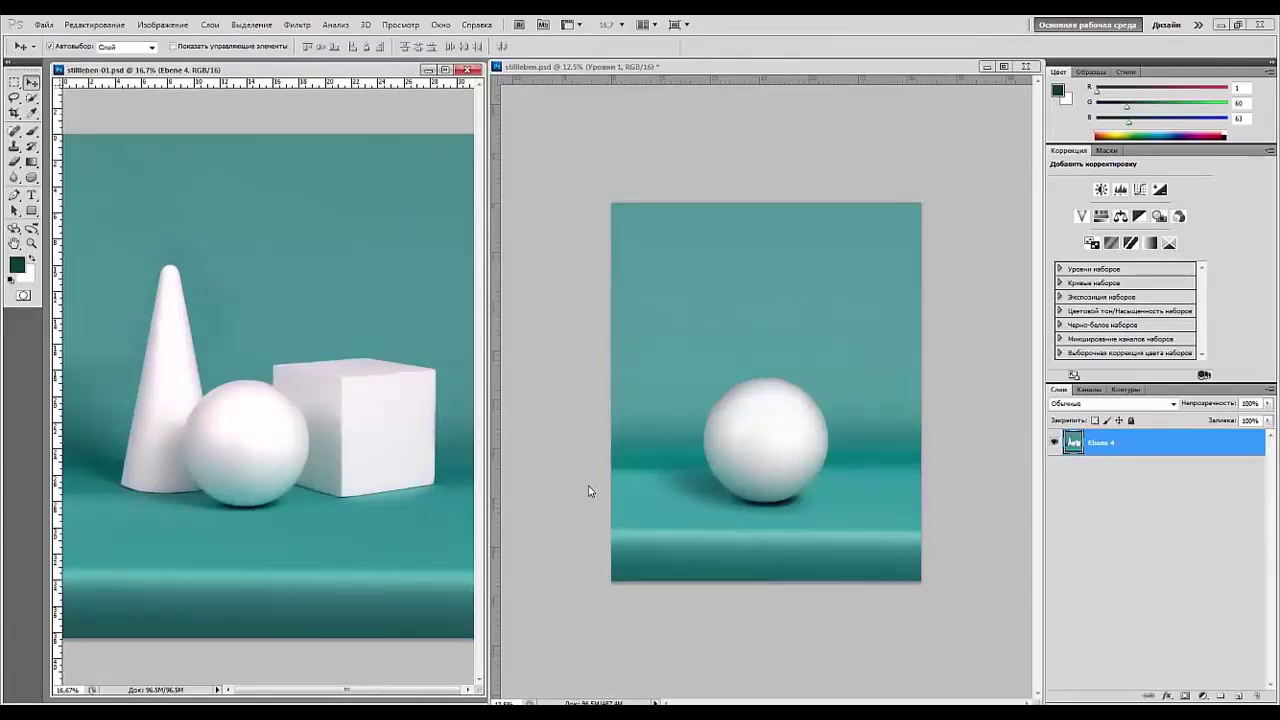
{"action": "left_click", "coordinate": [725, 88]}
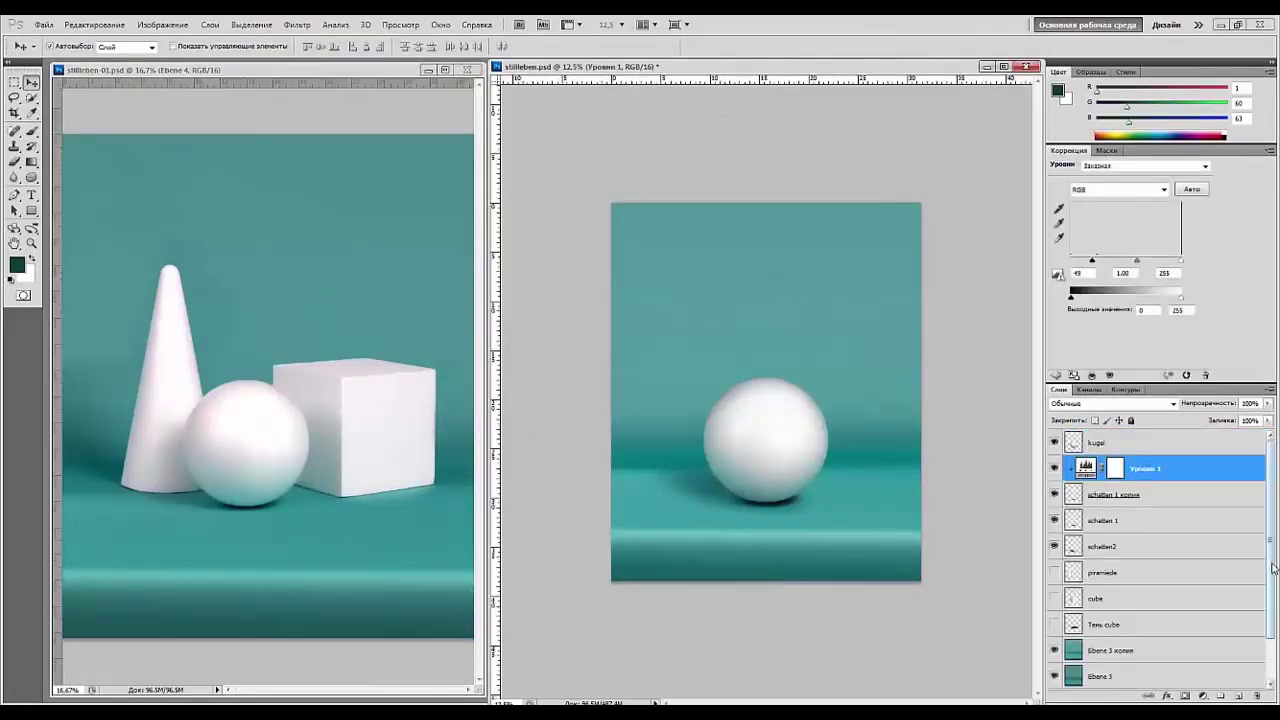
{"action": "scroll", "coordinate": [1273, 567], "scroll_direction": "down", "scroll_amount": 2}
{"action": "scroll", "coordinate": [1160, 560], "scroll_direction": "up", "scroll_amount": 2}
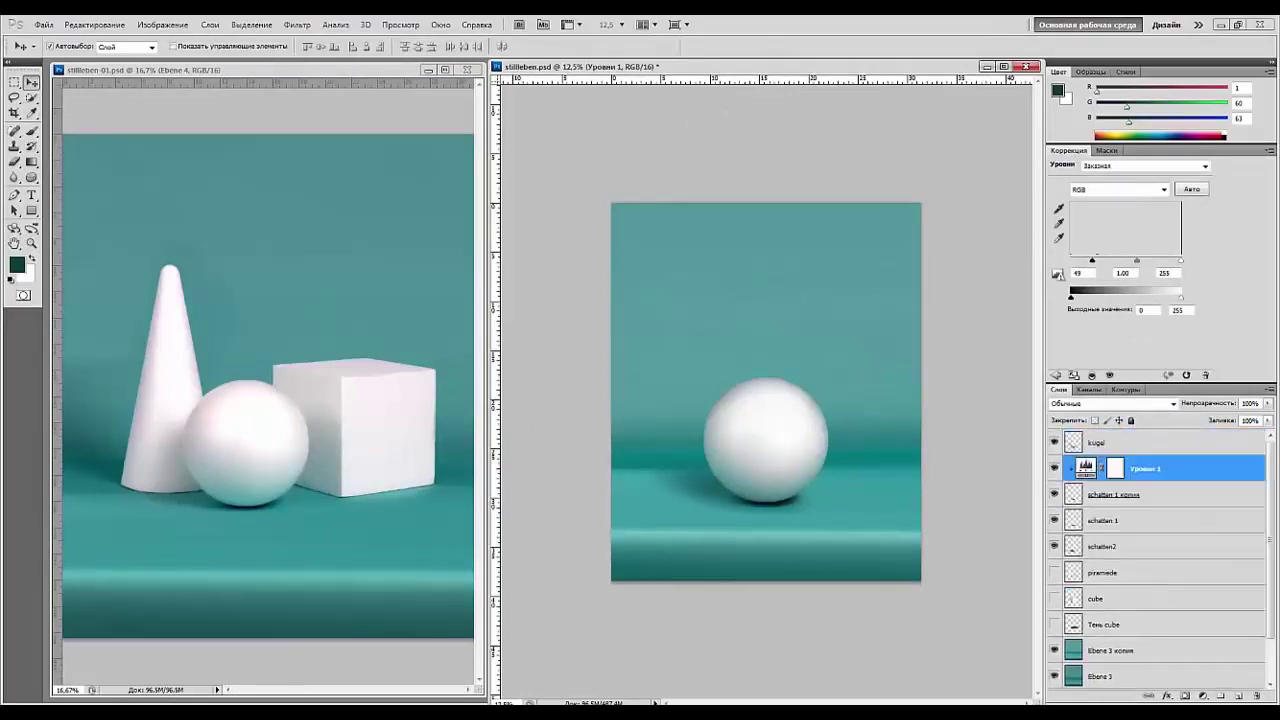